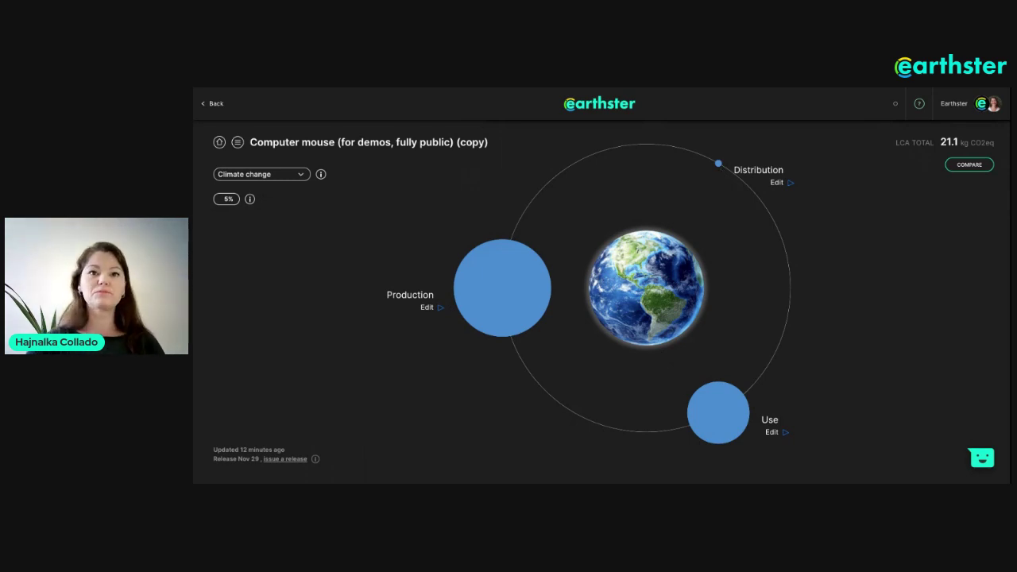
- Expand the Production stage of the computer mouse life cycle and show the impact details of its All Others group
{"action": "left_click", "coordinate": [500, 310]}
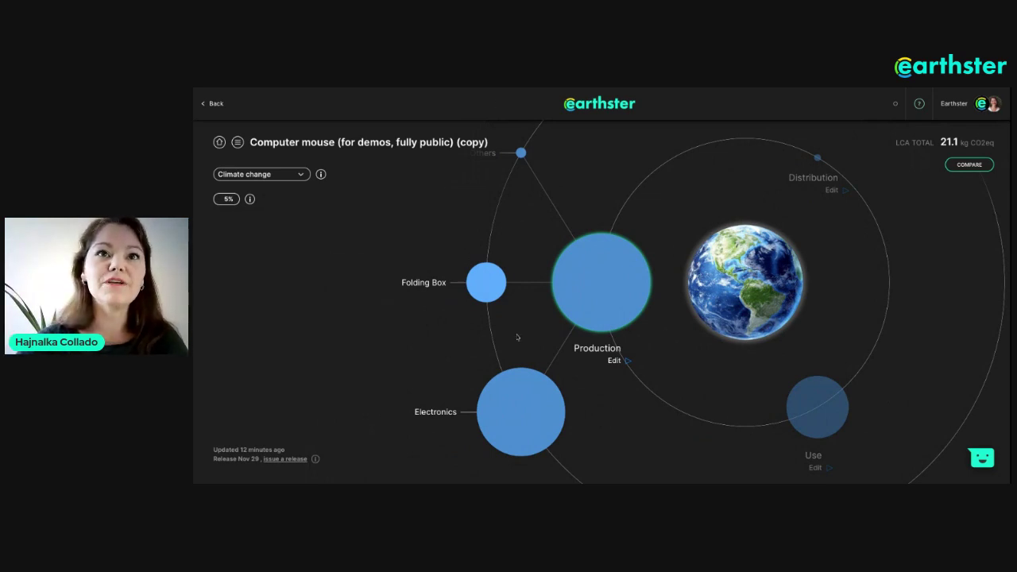
{"action": "left_click_drag", "start_coordinate": [601, 177], "coordinate": [672, 172]}
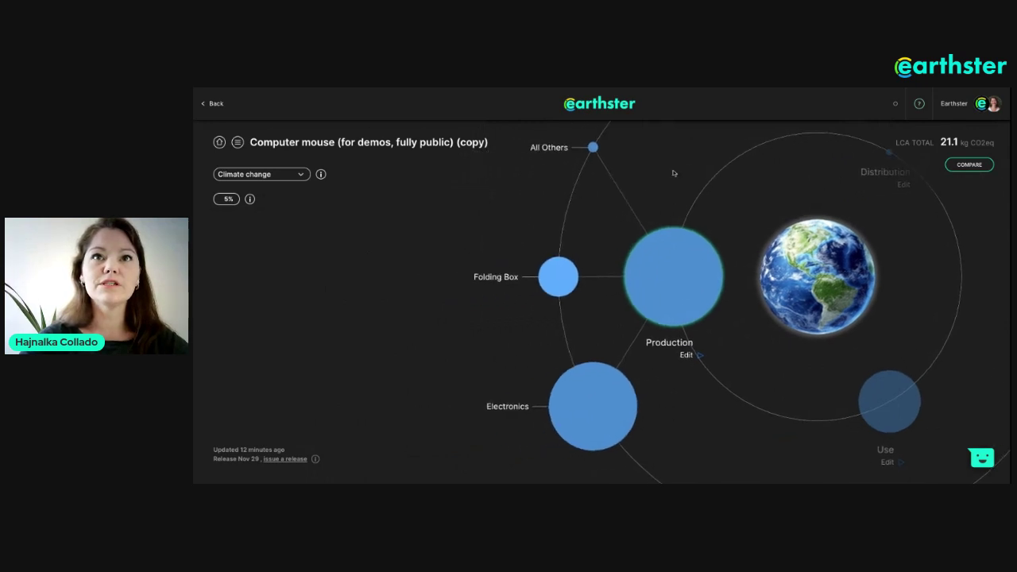
{"action": "mouse_move", "coordinate": [580, 413]}
{"action": "mouse_move", "coordinate": [592, 149]}
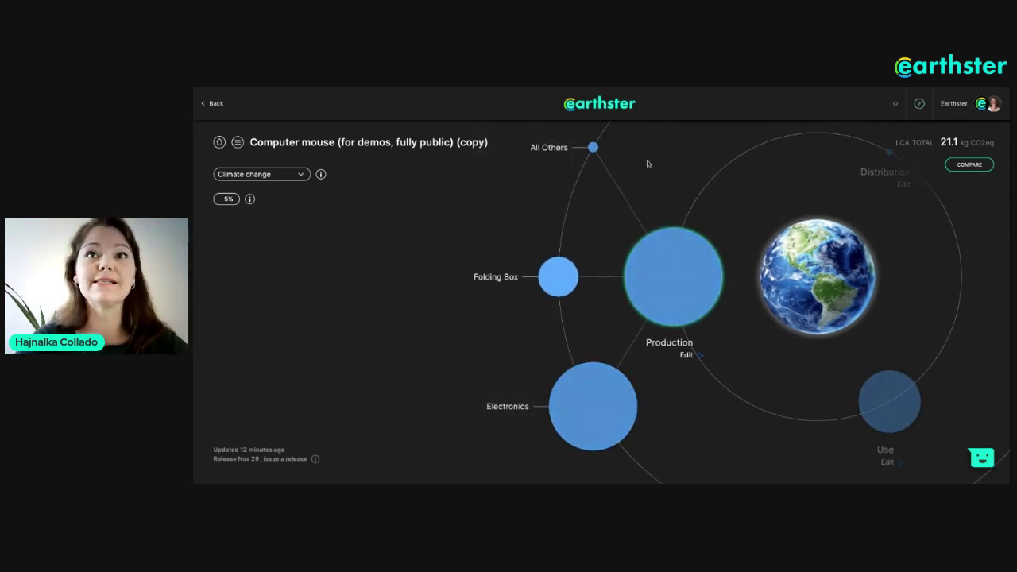
{"action": "left_click_drag", "start_coordinate": [646, 160], "coordinate": [687, 208]}
{"action": "mouse_move", "coordinate": [641, 199]}
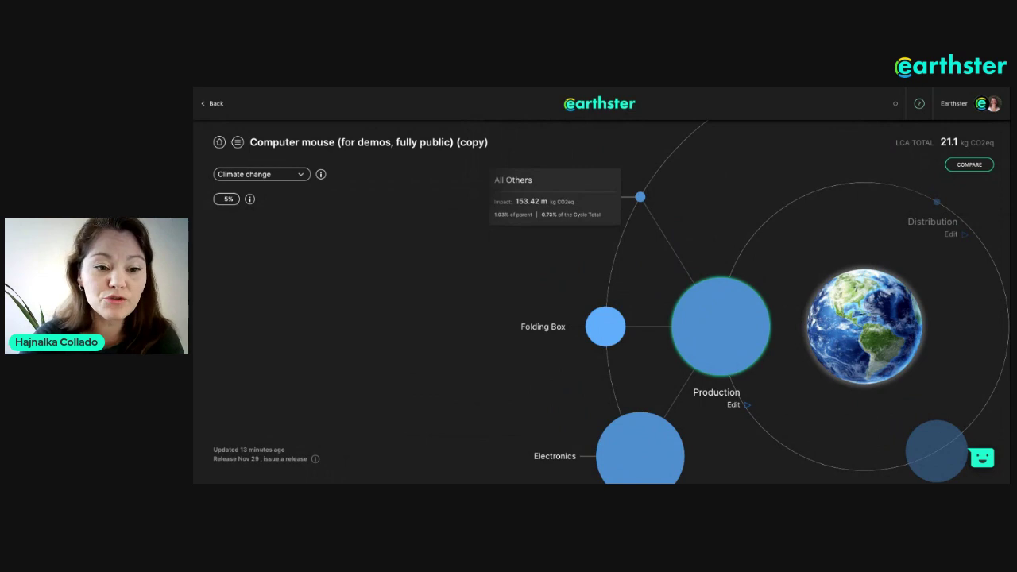
- Lower the cut-off threshold of the life cycle diagram to 0% and expand the Electronics bundle under Production
{"action": "left_click", "coordinate": [224, 200]}
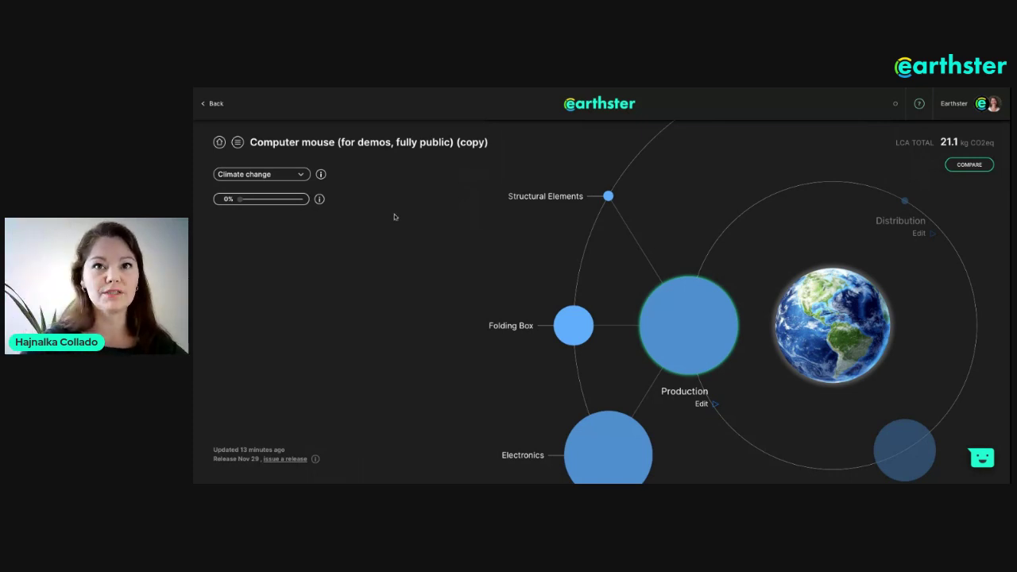
{"action": "scroll", "coordinate": [600, 242], "scroll_direction": "down", "scroll_amount": 2}
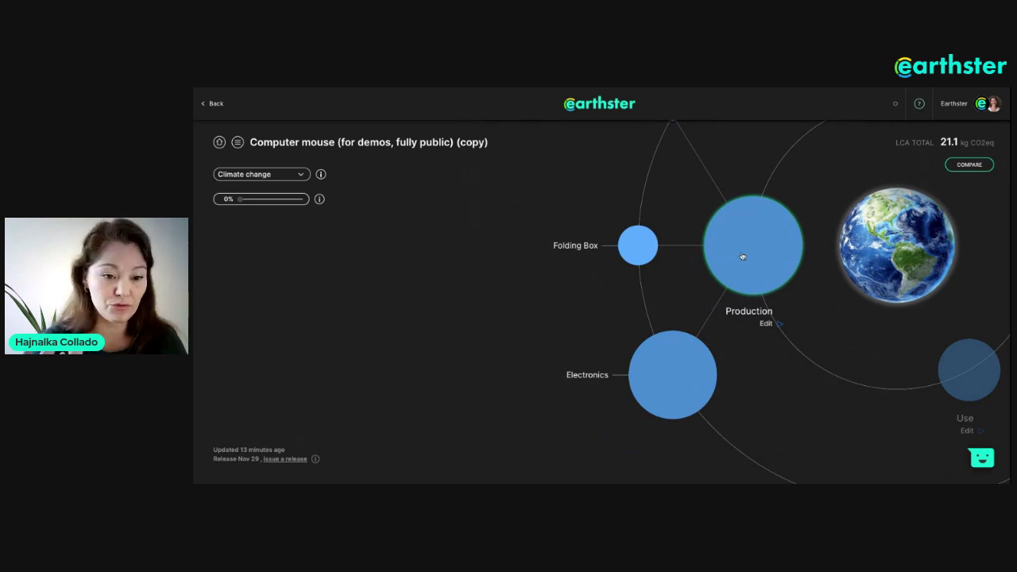
{"action": "left_click", "coordinate": [670, 370]}
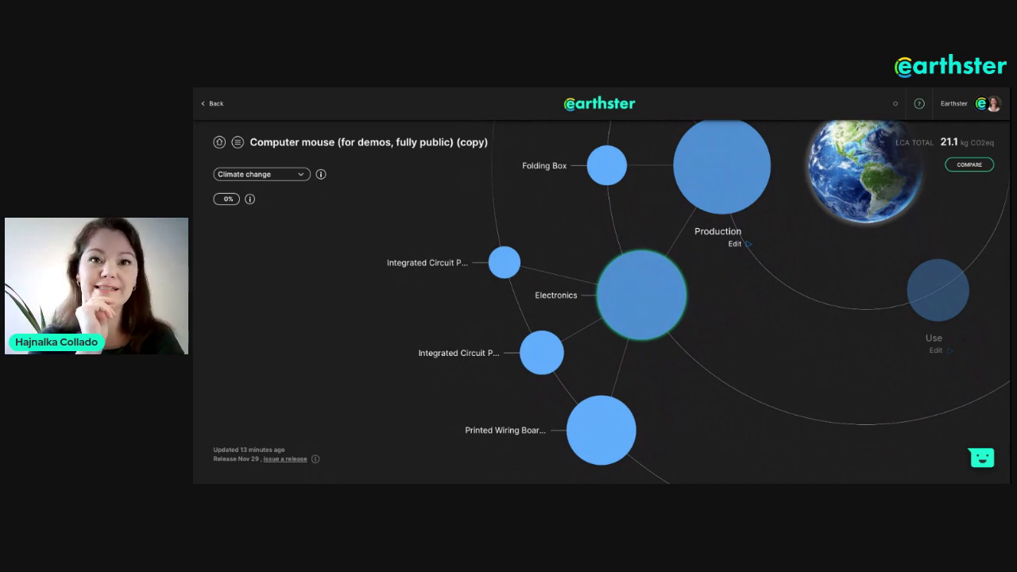
- Explore the Printed Wiring Board Production node under Electronics and its Market For Integrated Circuit, Logic Type supplier
{"action": "mouse_move", "coordinate": [505, 429]}
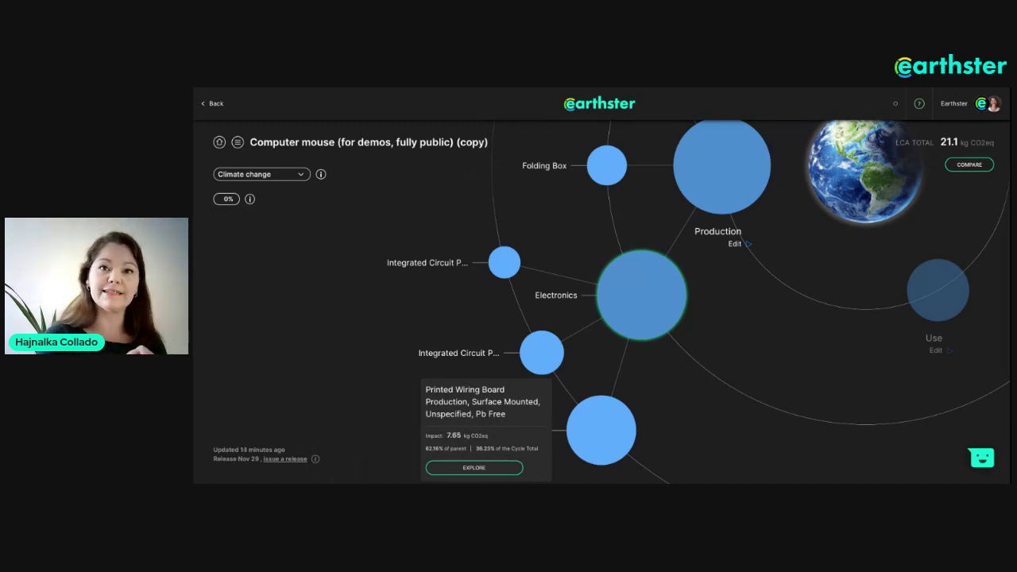
{"action": "left_click", "coordinate": [451, 469]}
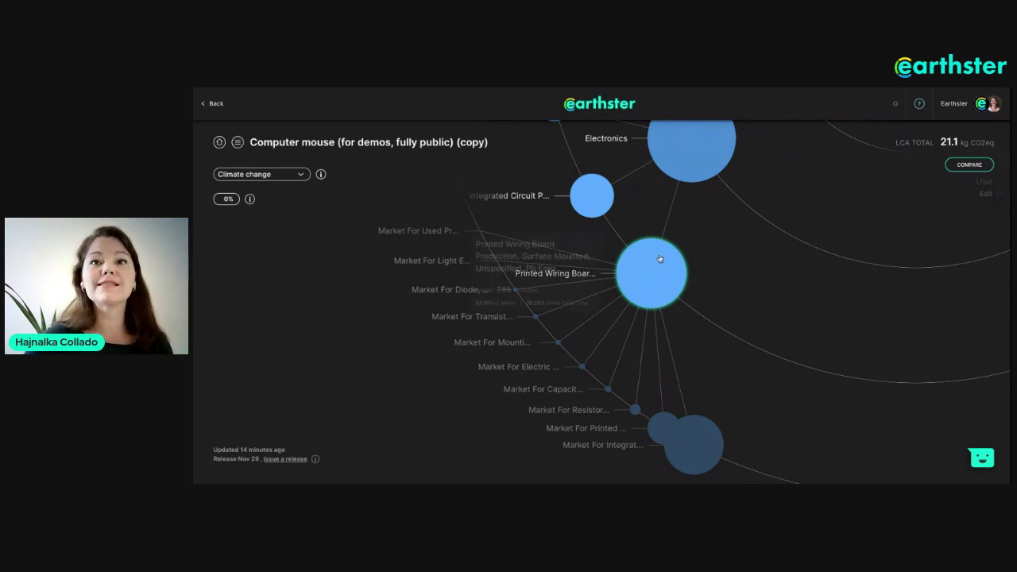
{"action": "left_click", "coordinate": [661, 424]}
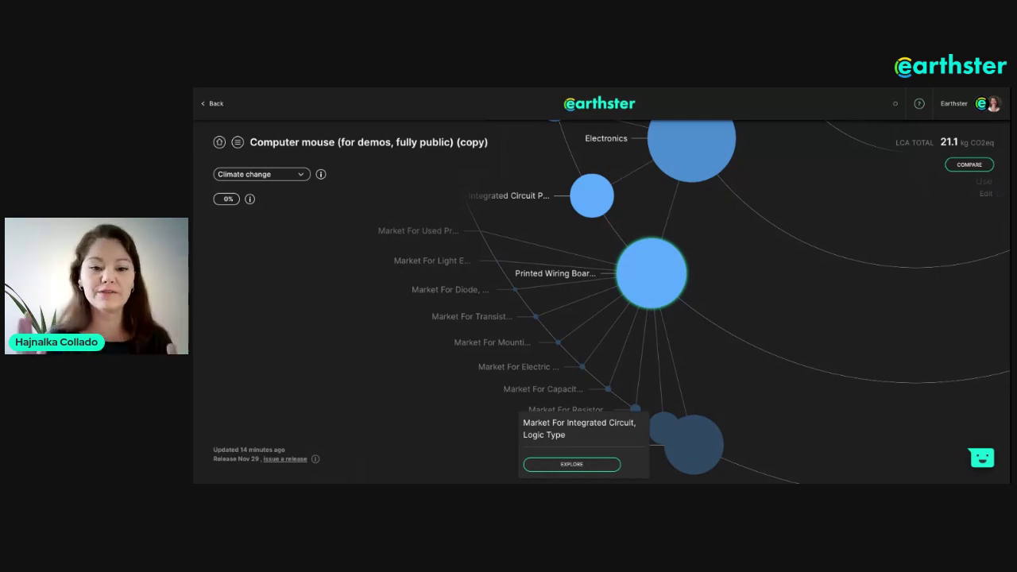
{"action": "left_click", "coordinate": [592, 466]}
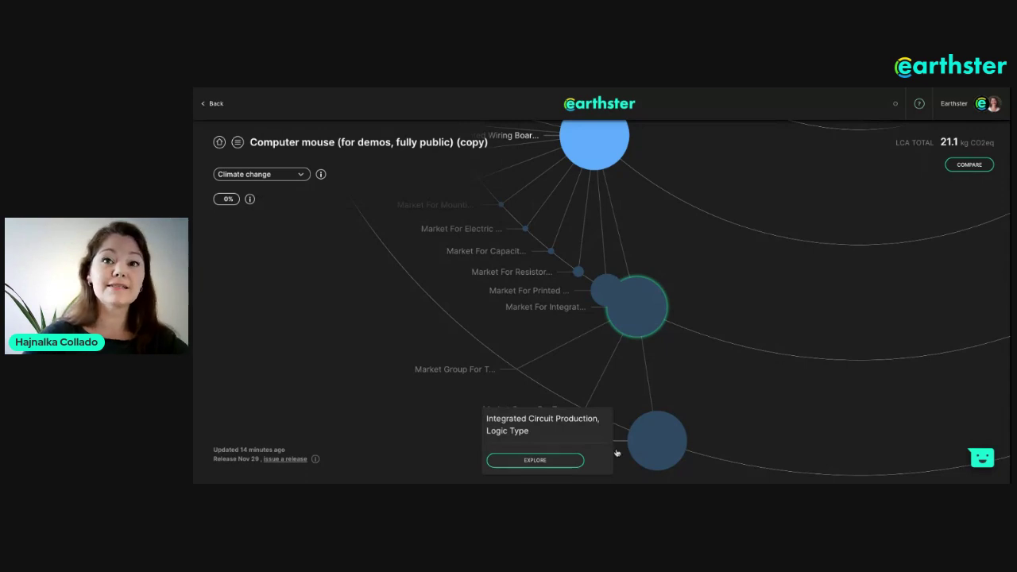
- Explore Integrated Circuit Production, Logic Type and its Market For Gold input further down the supply chain
{"action": "left_click", "coordinate": [729, 353]}
{"action": "left_click", "coordinate": [696, 287]}
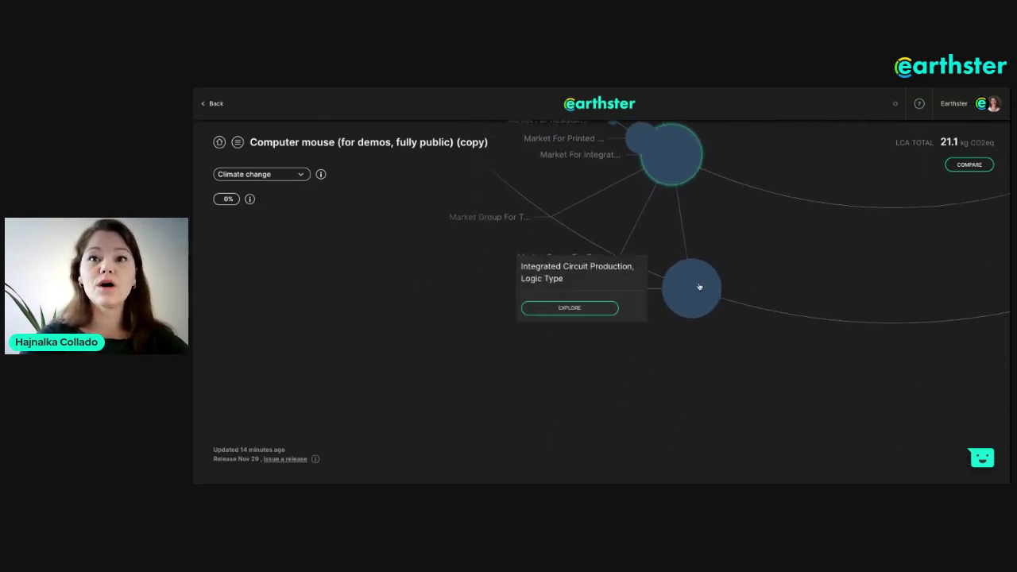
{"action": "left_click", "coordinate": [580, 309]}
{"action": "left_click", "coordinate": [717, 428]}
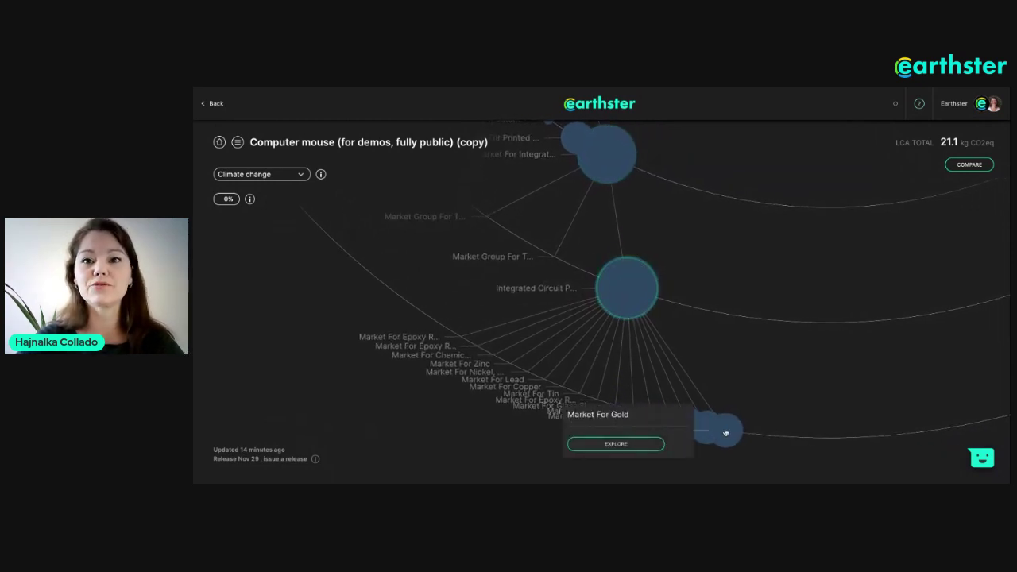
{"action": "left_click", "coordinate": [645, 446]}
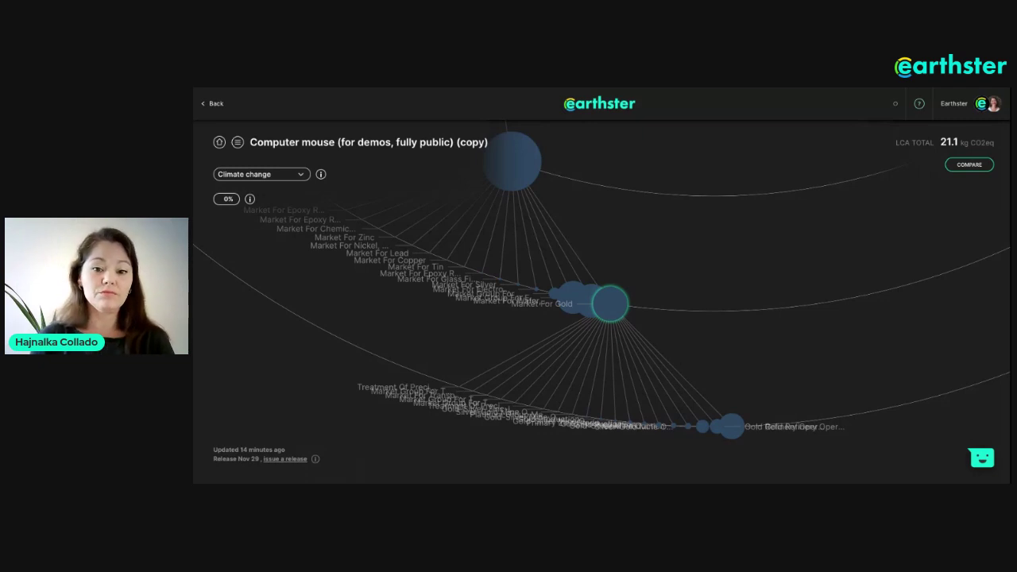
- Look over the expanded supply chain around Market For Gold and return to the life cycle overview
{"action": "scroll", "coordinate": [678, 191], "scroll_direction": "up", "scroll_amount": 3}
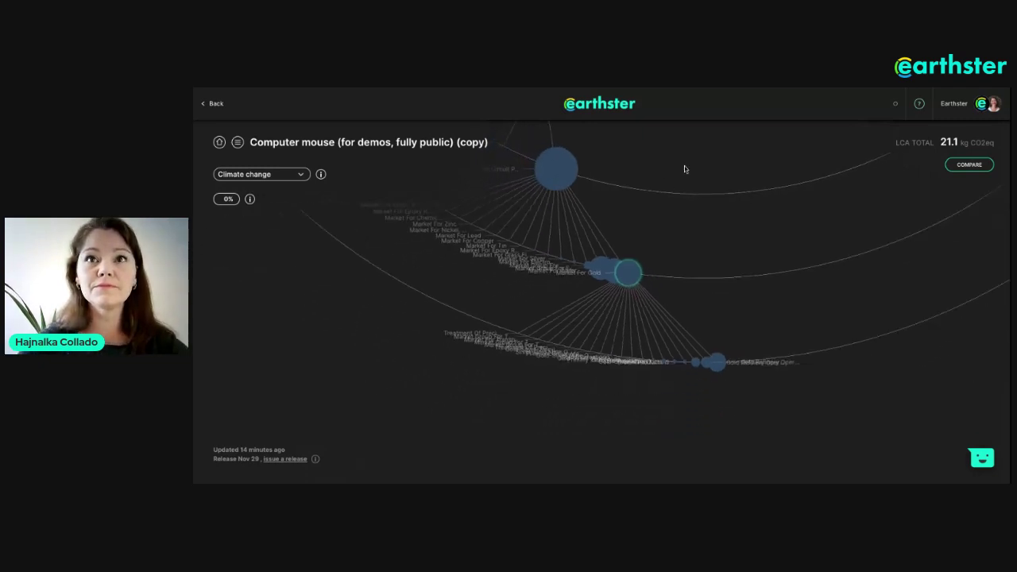
{"action": "scroll", "coordinate": [685, 168], "scroll_direction": "up", "scroll_amount": 2}
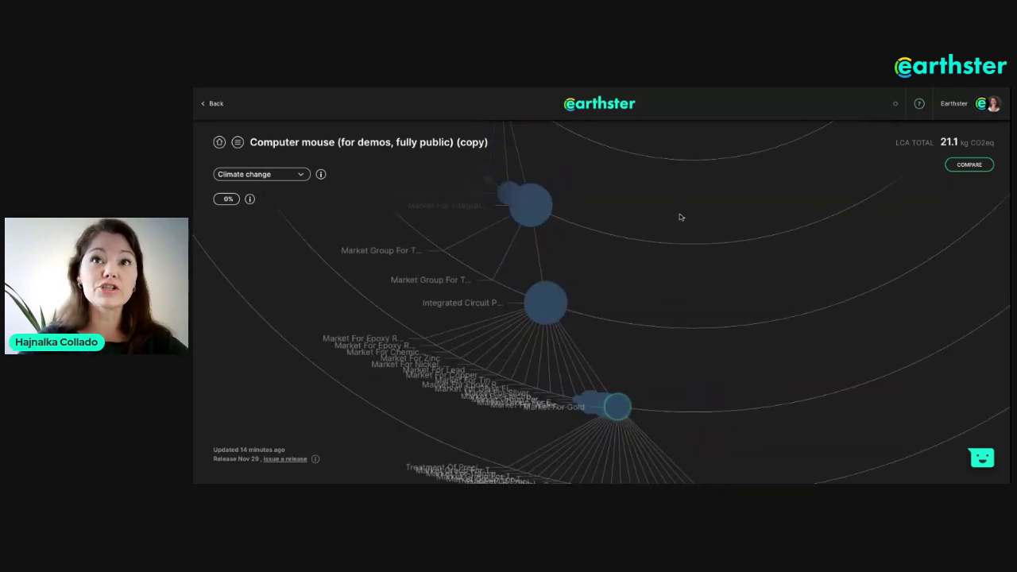
{"action": "scroll", "coordinate": [666, 204], "scroll_direction": "down", "scroll_amount": 1}
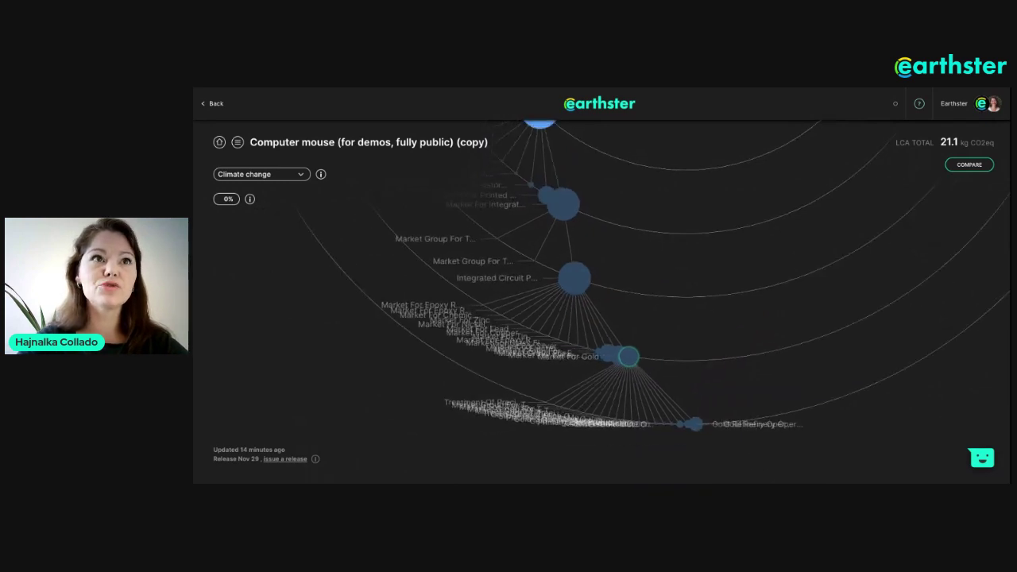
{"action": "left_click", "coordinate": [220, 143]}
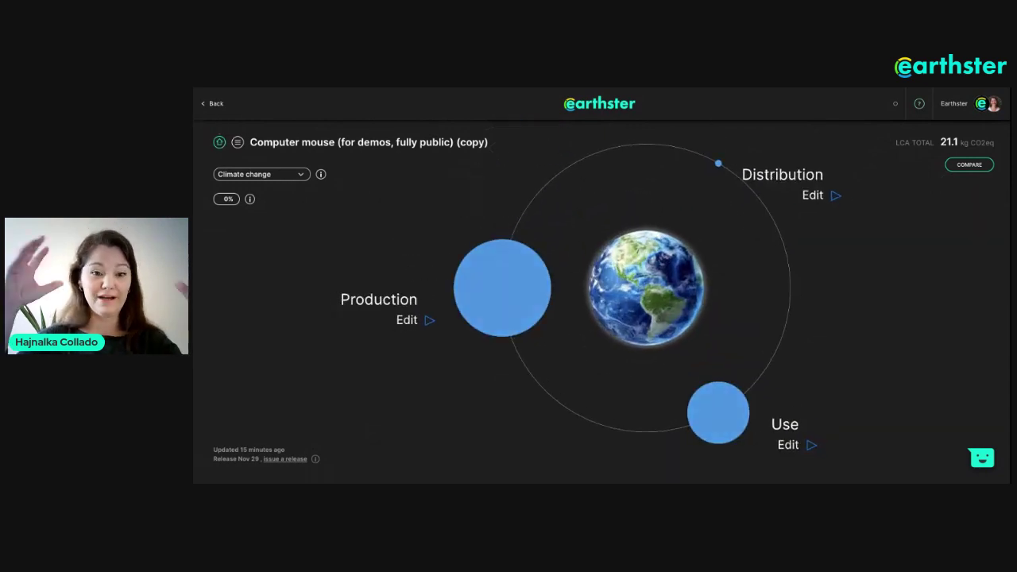
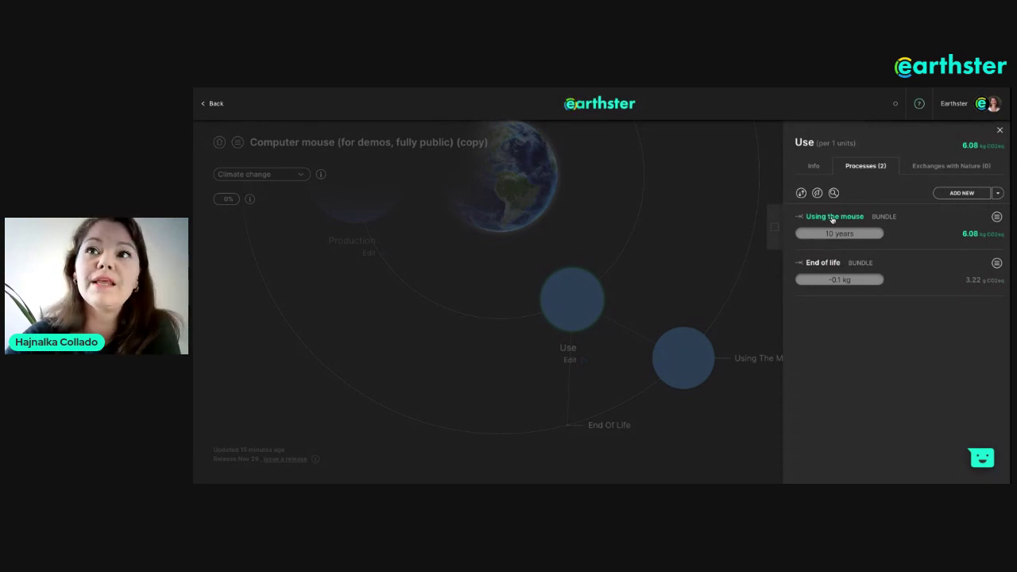
- Open Electricity consumption in the Use stage's Using the mouse bundle and review its general information and processes
{"action": "left_click", "coordinate": [832, 217]}
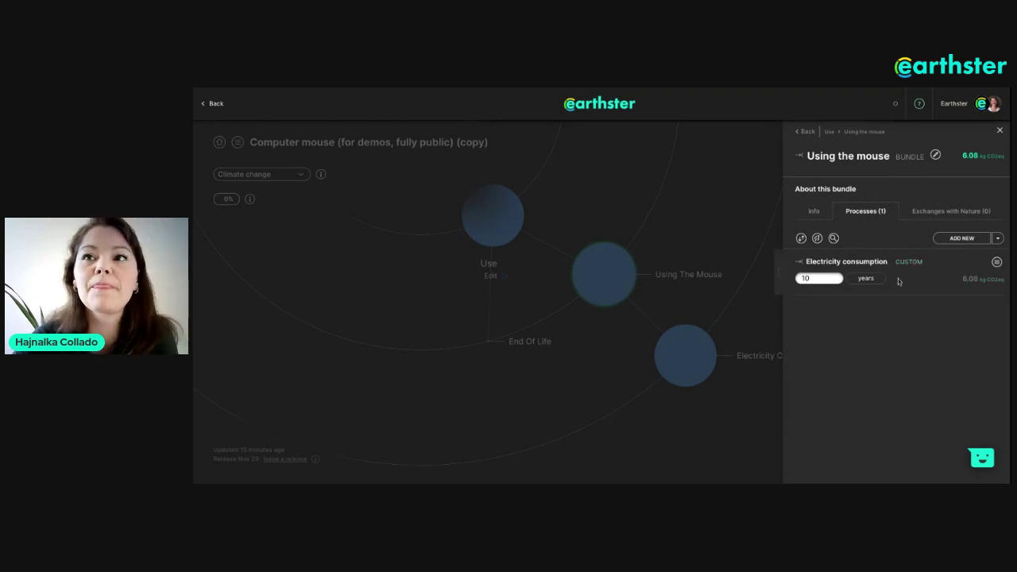
{"action": "left_click", "coordinate": [846, 262]}
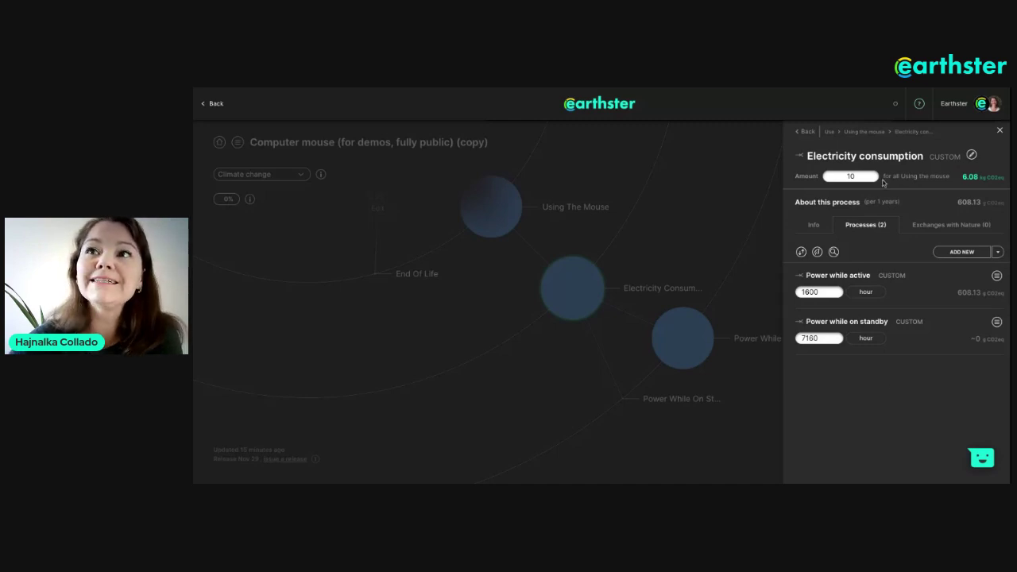
{"action": "left_click", "coordinate": [811, 225]}
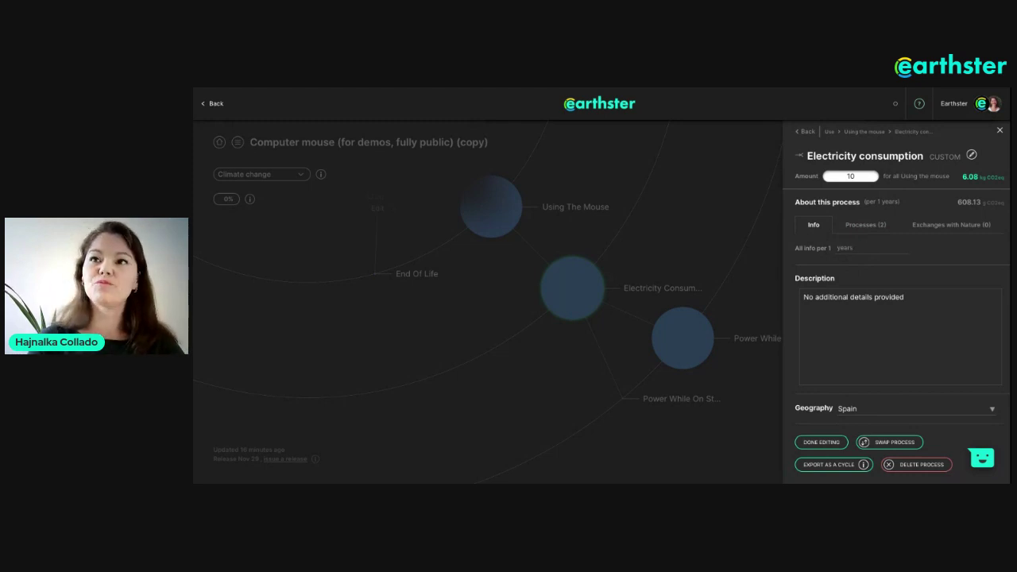
{"action": "left_click", "coordinate": [864, 225]}
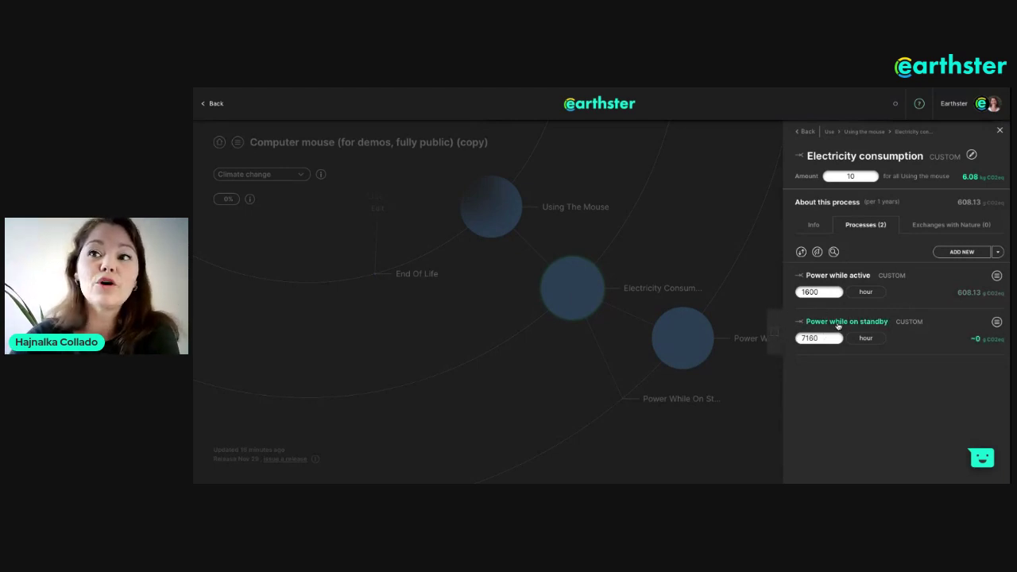
- Review the description of the low-voltage electricity market group inside Power while active and close its details
{"action": "left_click", "coordinate": [829, 277]}
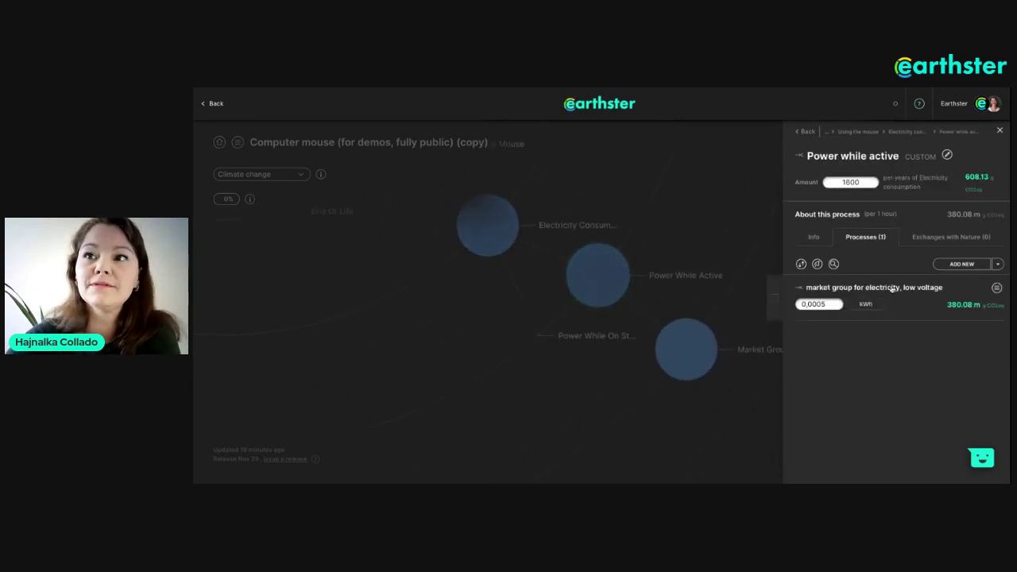
{"action": "left_click", "coordinate": [893, 288]}
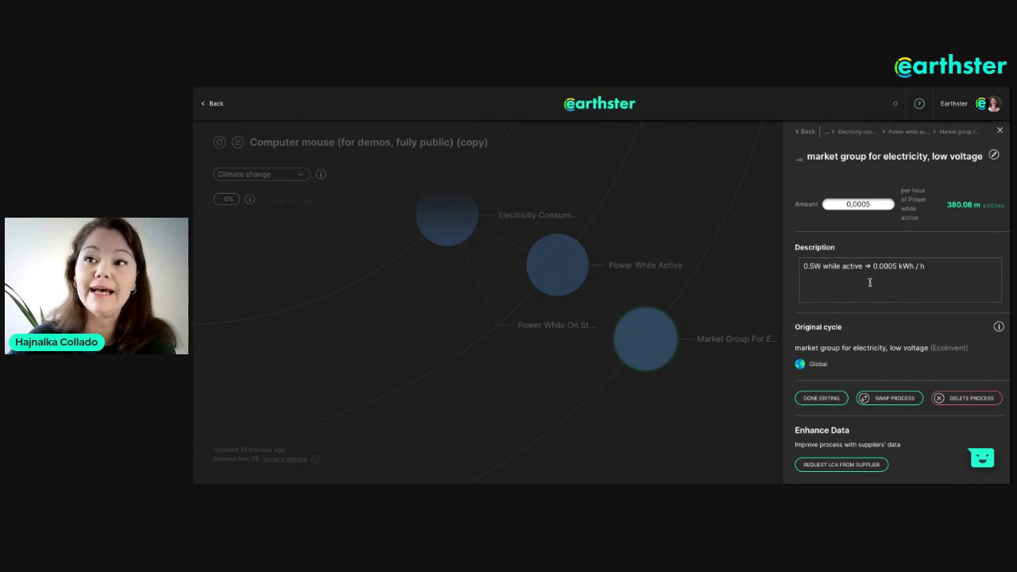
{"action": "left_click", "coordinate": [886, 285]}
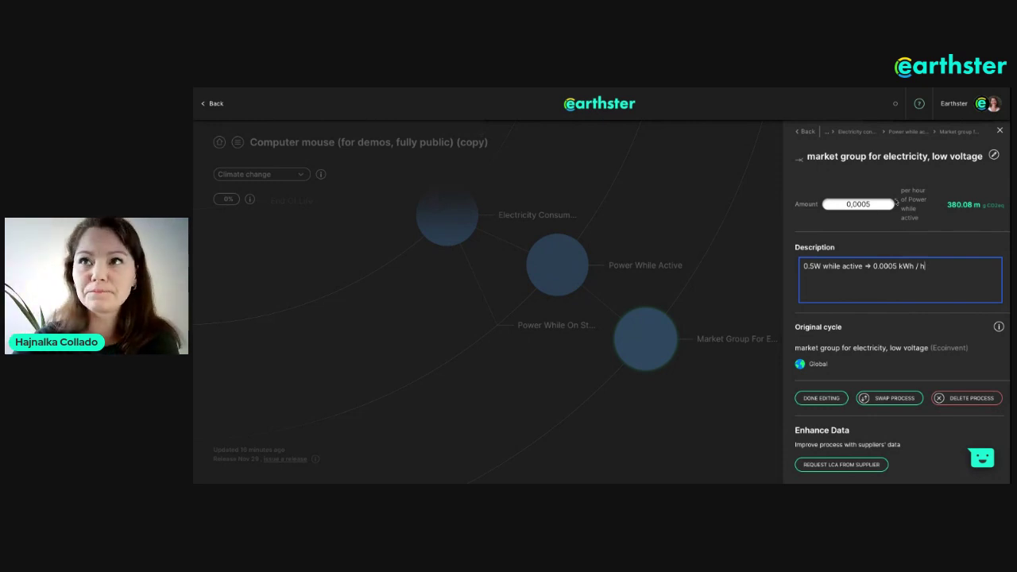
{"action": "left_click", "coordinate": [820, 398]}
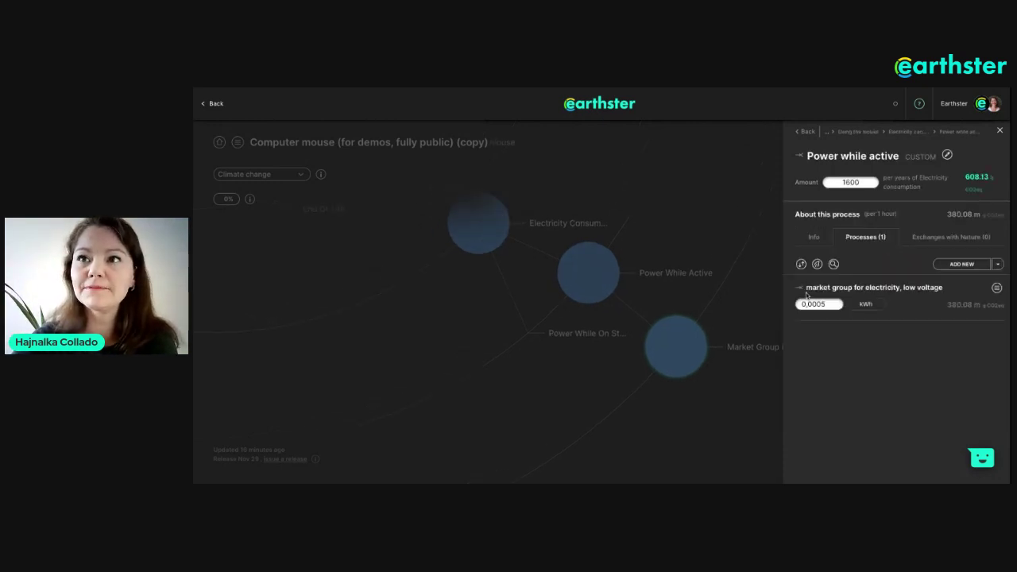
- Set the Electricity consumption amount in the Using the mouse bundle to 15 years and close the Use stage details
{"action": "left_click", "coordinate": [858, 133]}
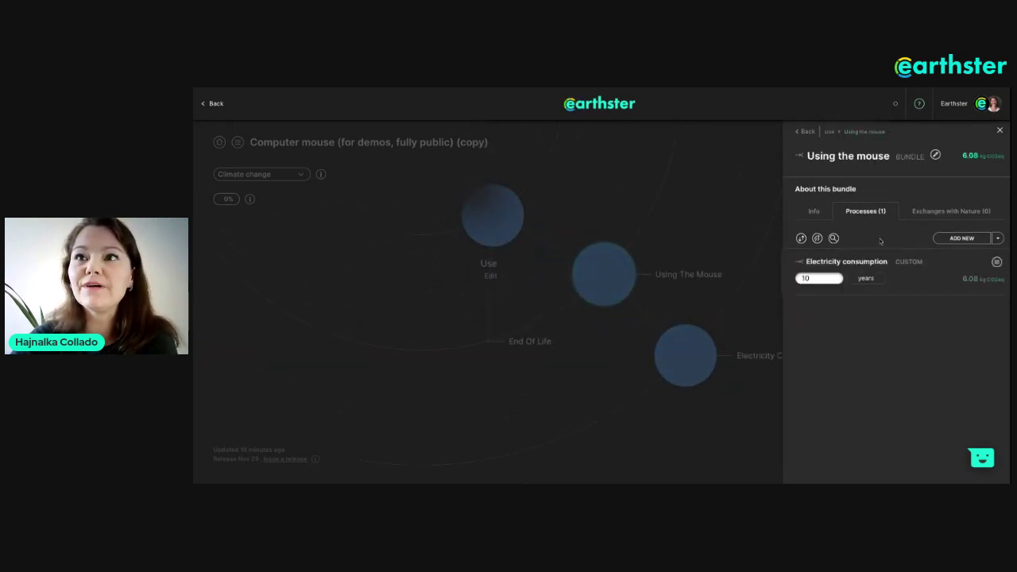
{"action": "left_click", "coordinate": [824, 278]}
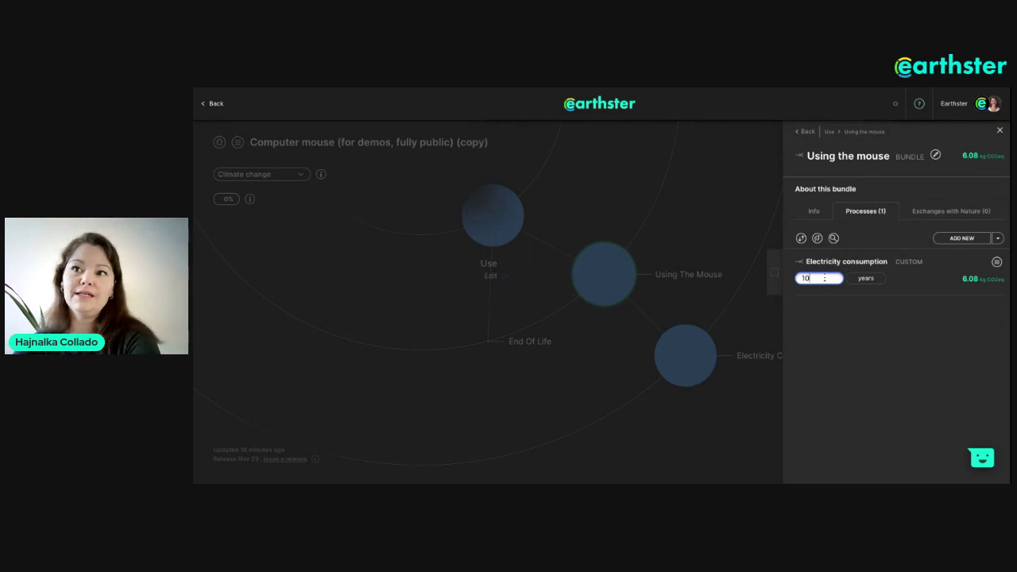
{"action": "key", "text": "BackSpace"}
{"action": "type", "text": "5"}
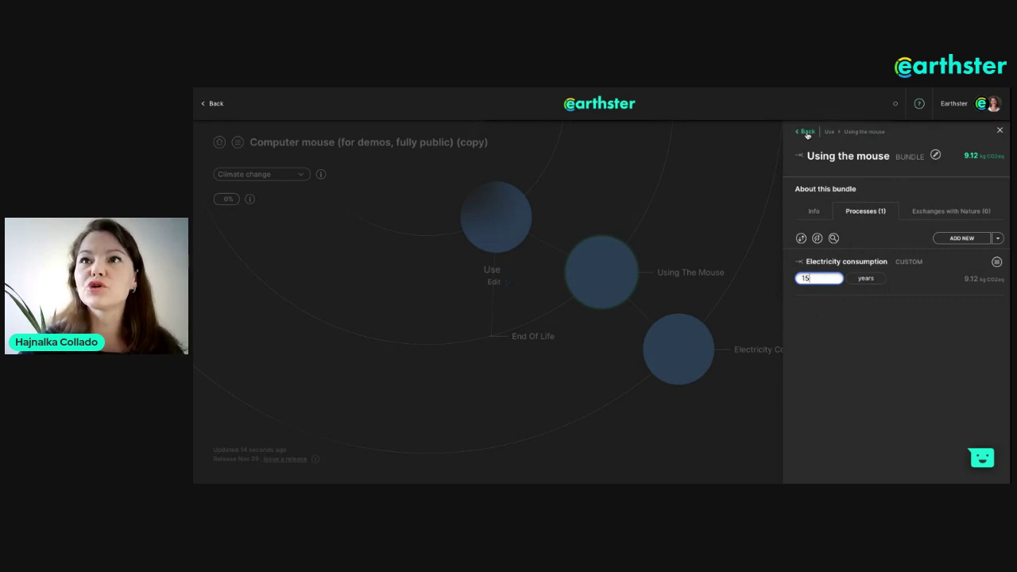
{"action": "left_click", "coordinate": [830, 131]}
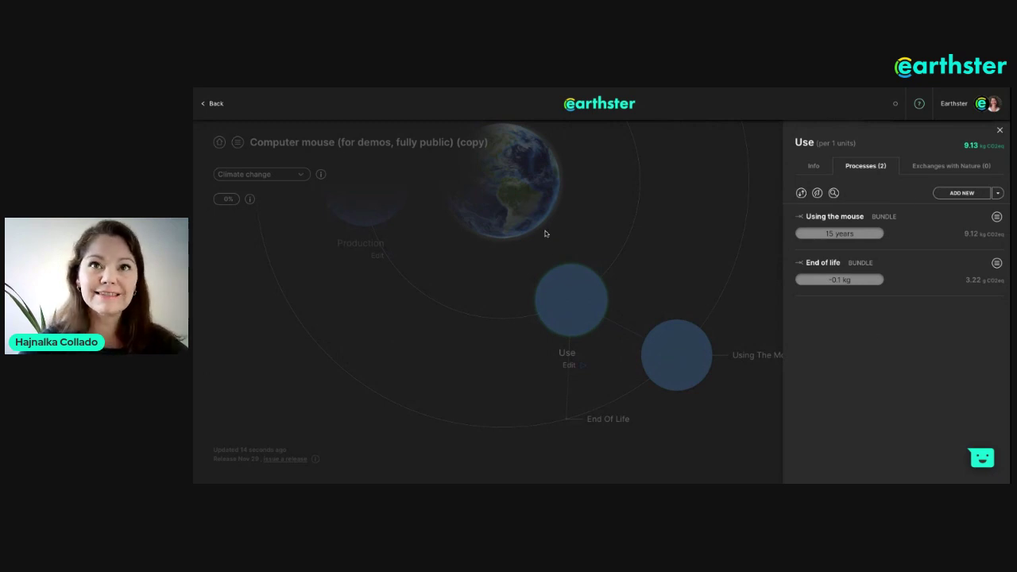
{"action": "left_click", "coordinate": [541, 208]}
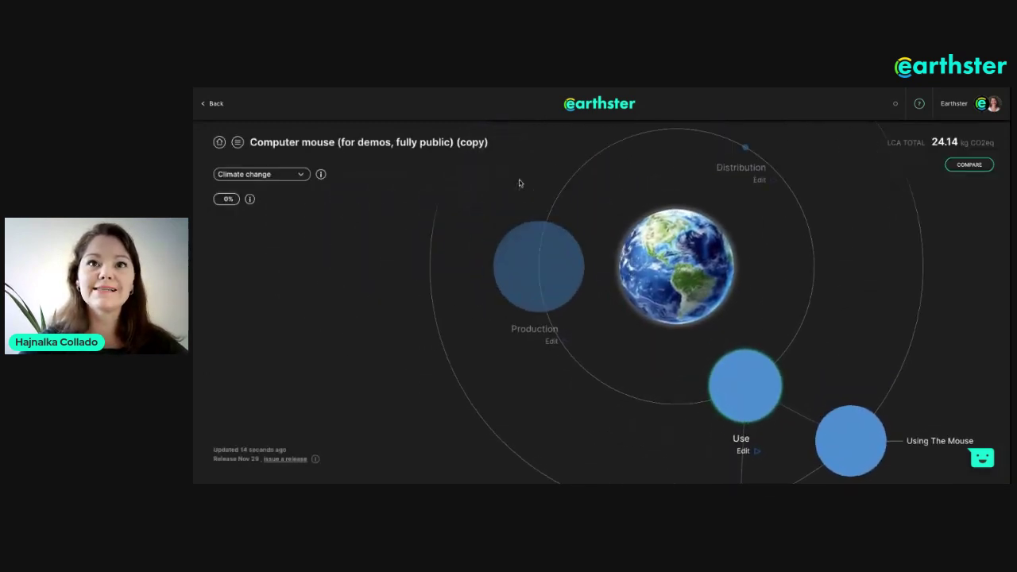
- Start adding a new process to the Production stage and search the available processes for "steel"
{"action": "left_click", "coordinate": [538, 299]}
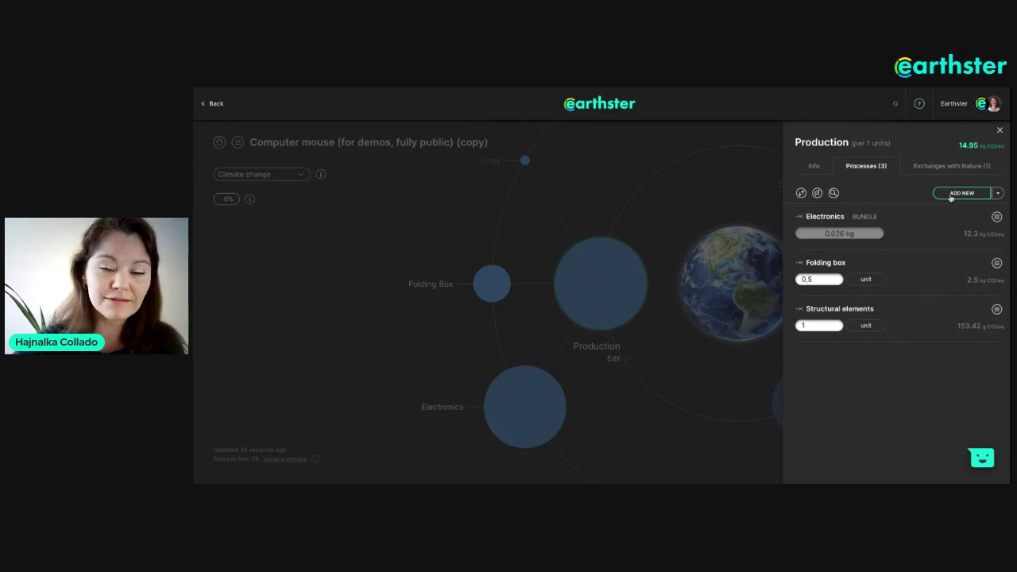
{"action": "left_click", "coordinate": [950, 197]}
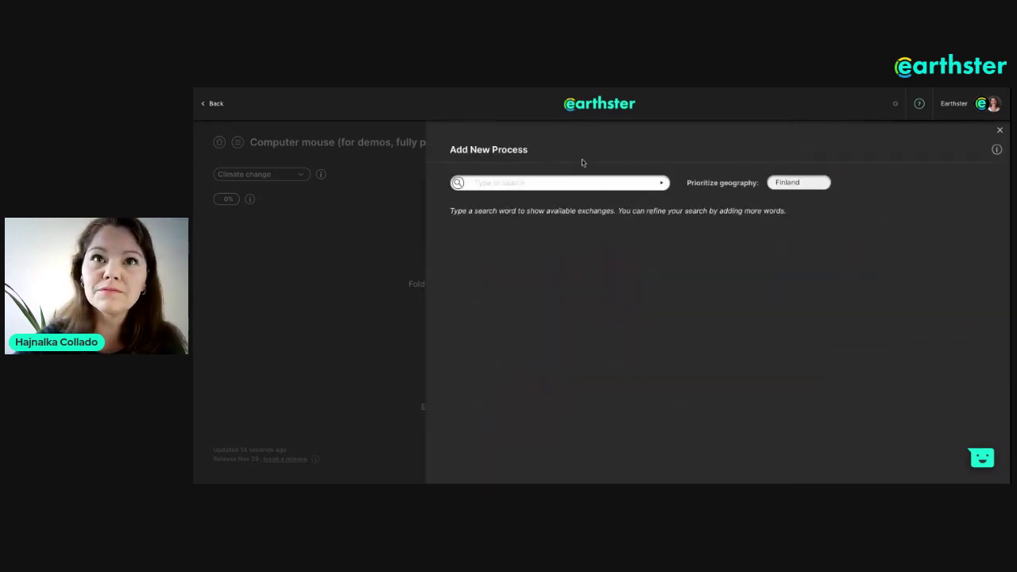
{"action": "left_click", "coordinate": [561, 185]}
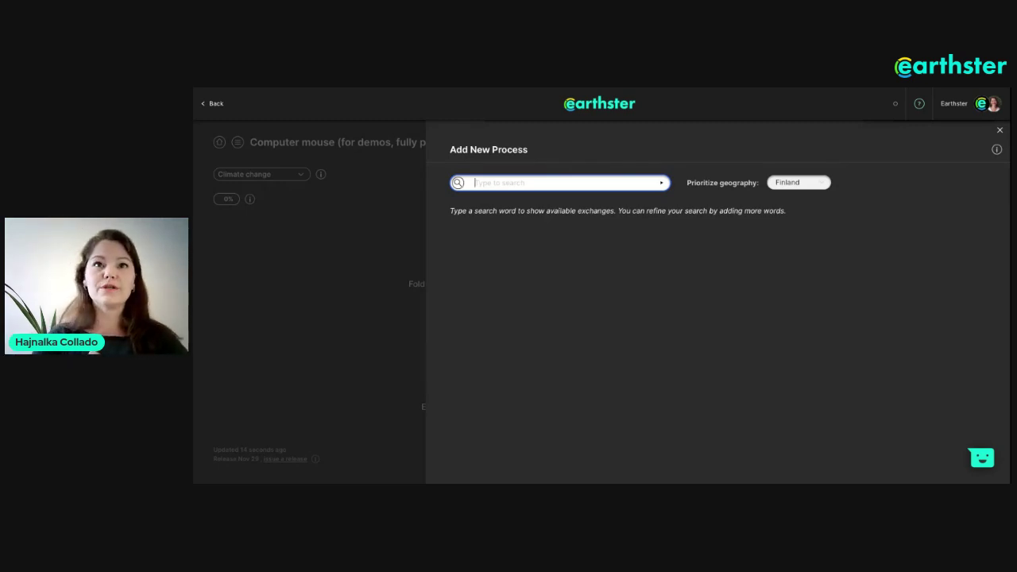
{"action": "type", "text": "steel"}
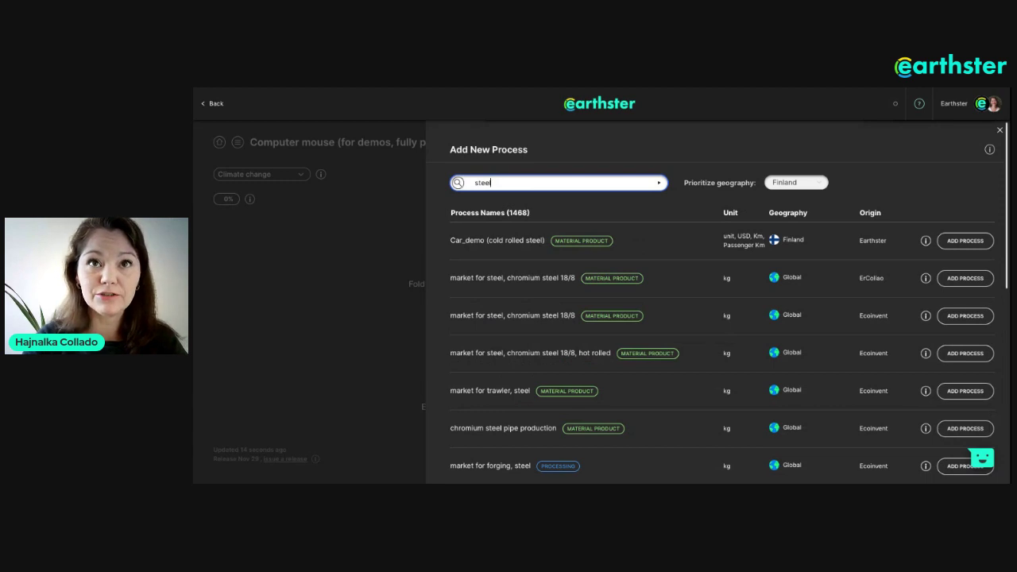
{"action": "left_click", "coordinate": [608, 206]}
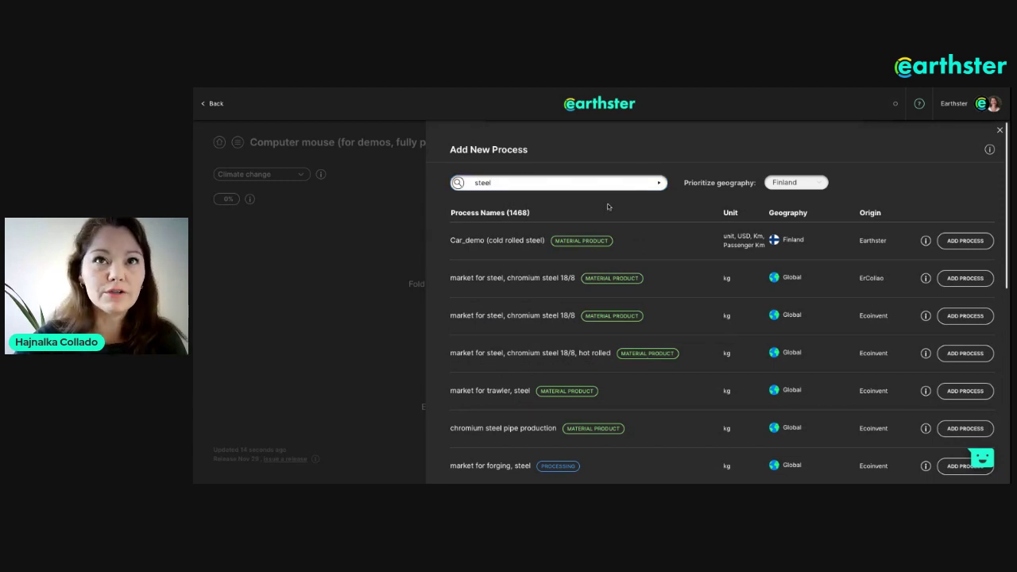
{"action": "left_click", "coordinate": [518, 182]}
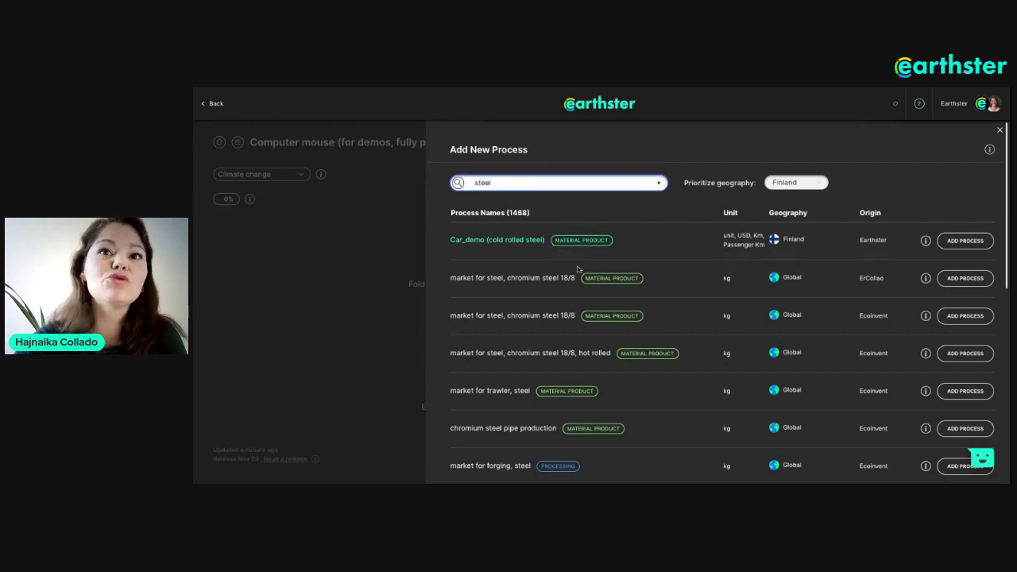
{"action": "left_click", "coordinate": [612, 206]}
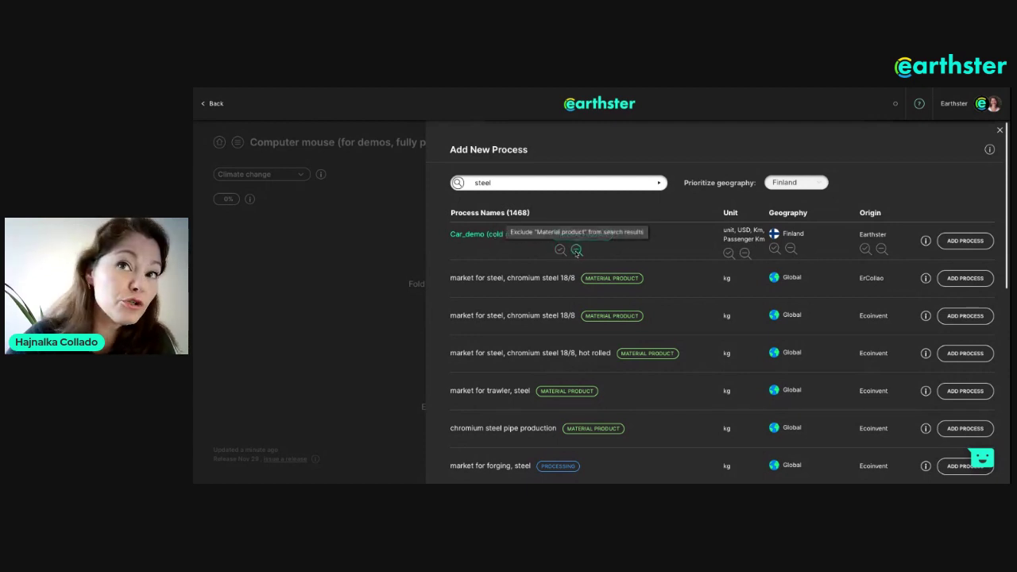
- Narrow the new process search to "steel chromium" and look through the matching processes
{"action": "left_click", "coordinate": [533, 181]}
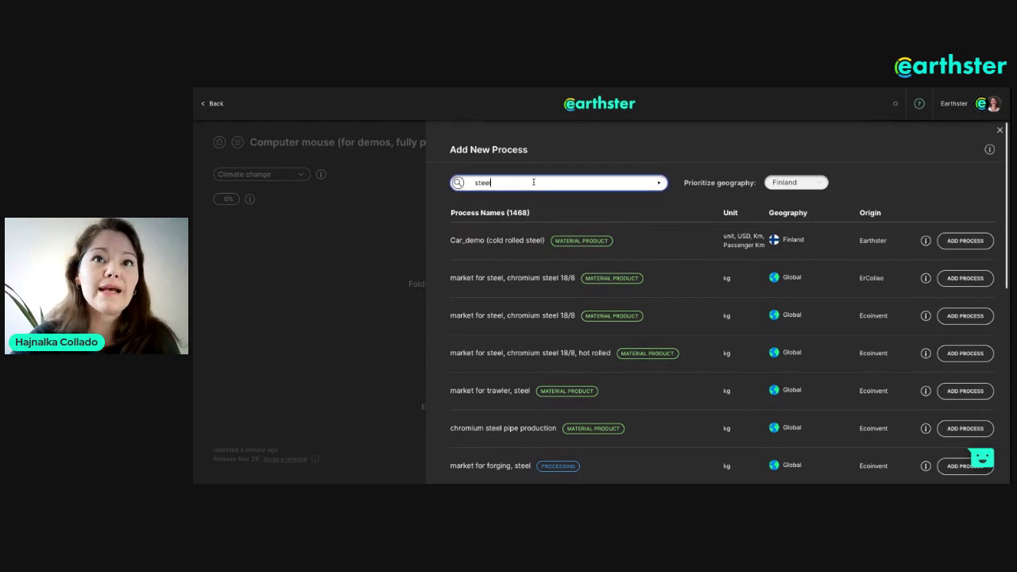
{"action": "type", "text": "c"}
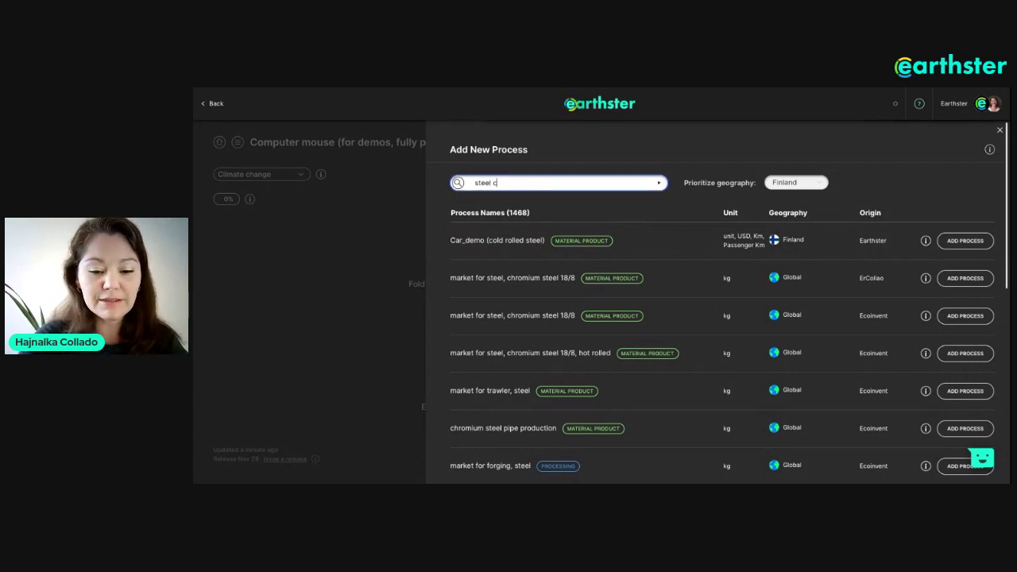
{"action": "type", "text": "hromium"}
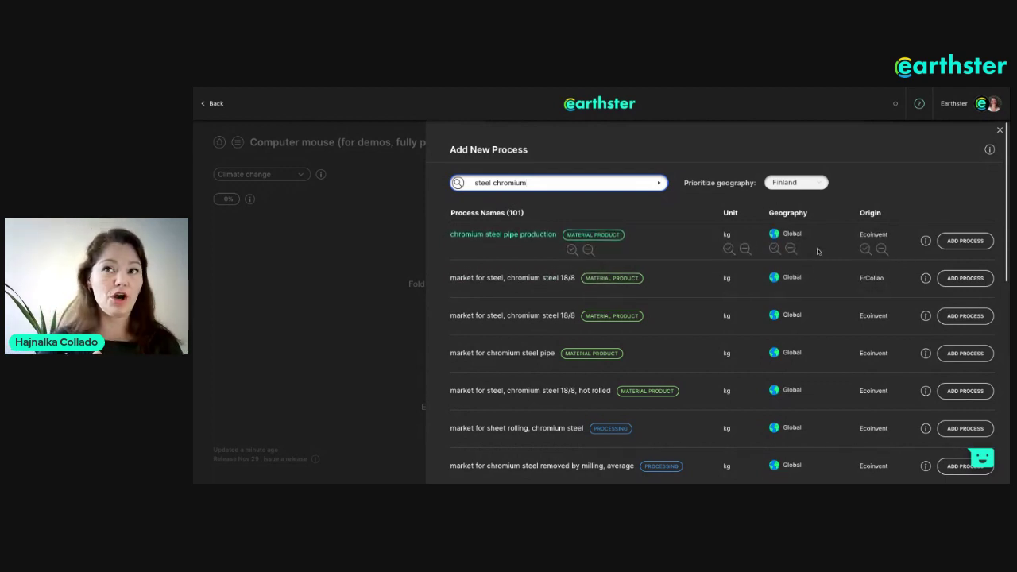
{"action": "scroll", "coordinate": [688, 303], "scroll_direction": "down", "scroll_amount": 1}
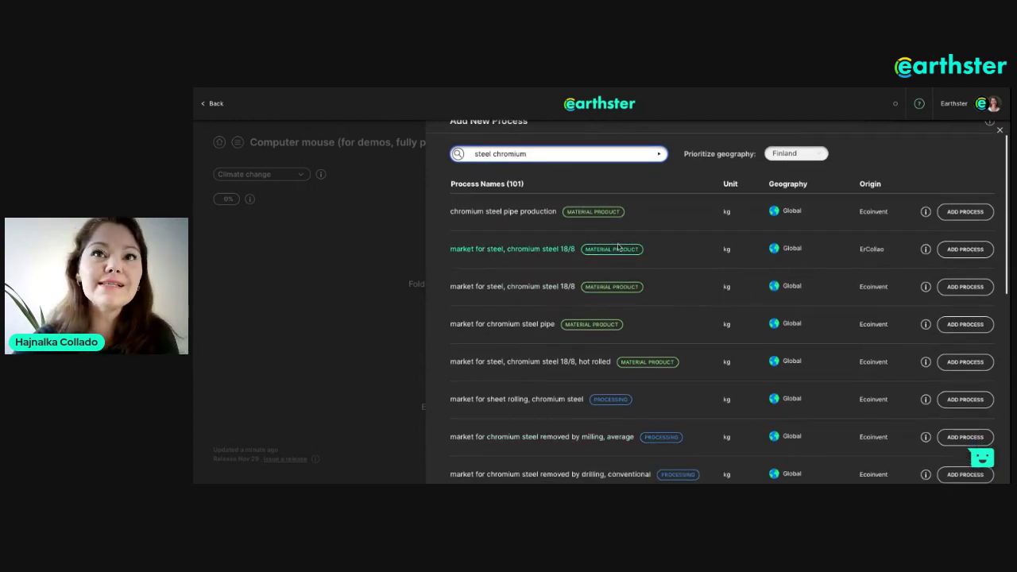
{"action": "scroll", "coordinate": [661, 352], "scroll_direction": "down", "scroll_amount": 1}
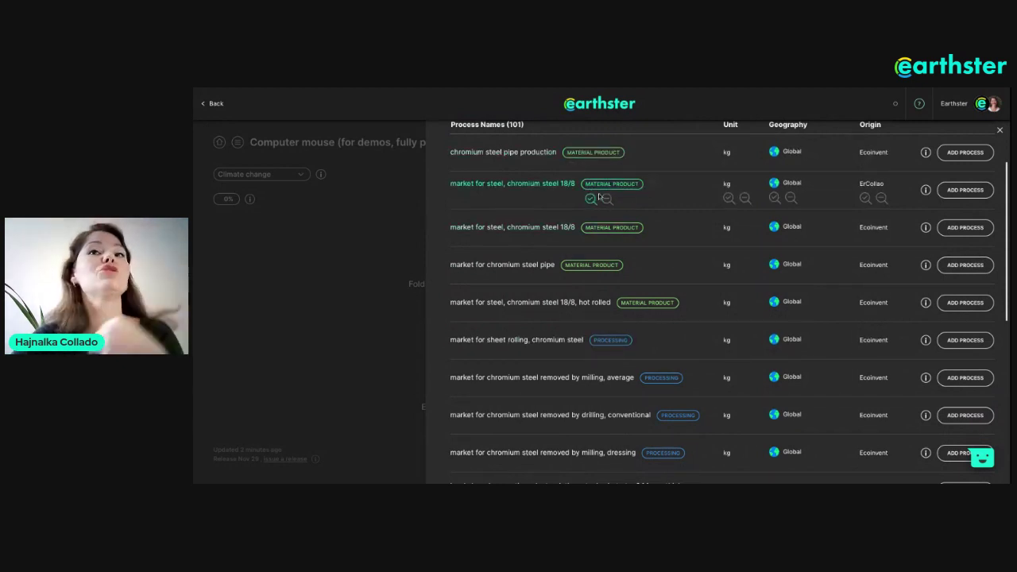
{"action": "scroll", "coordinate": [663, 195], "scroll_direction": "down", "scroll_amount": 1}
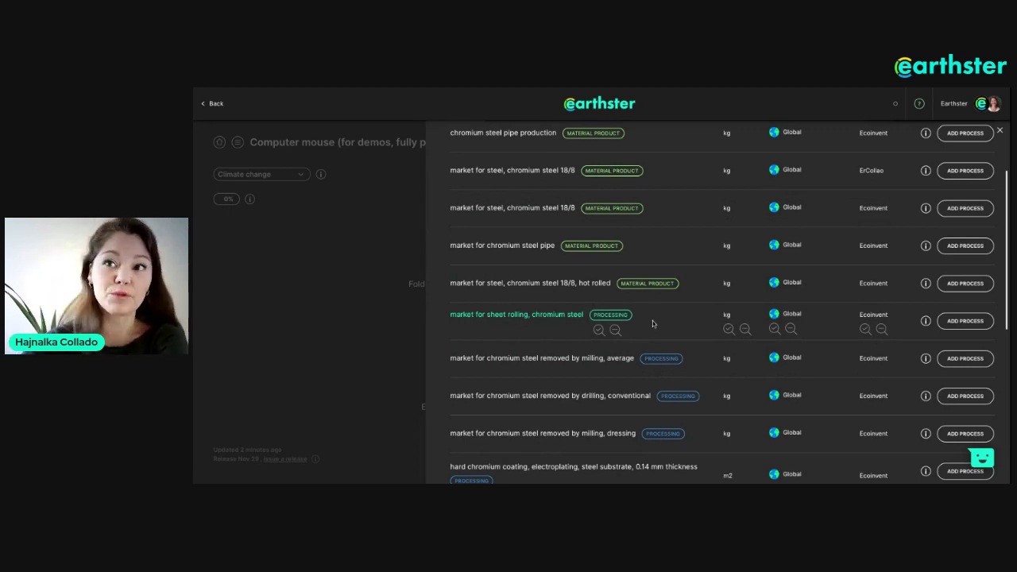
- Read the description of the first "market for steel, chromium steel 18/8" process and close it
{"action": "scroll", "coordinate": [653, 323], "scroll_direction": "up", "scroll_amount": 3}
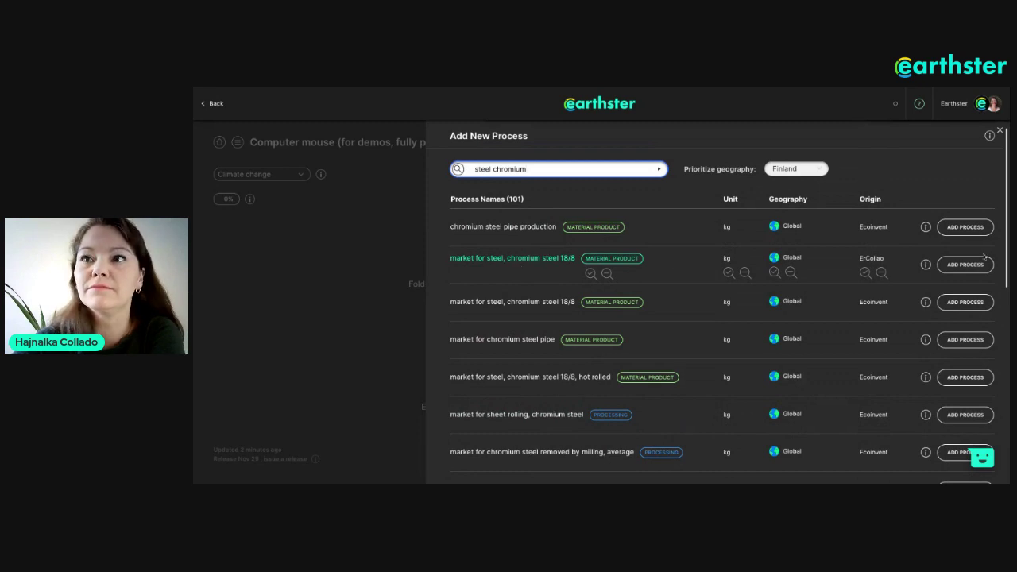
{"action": "left_click", "coordinate": [925, 266]}
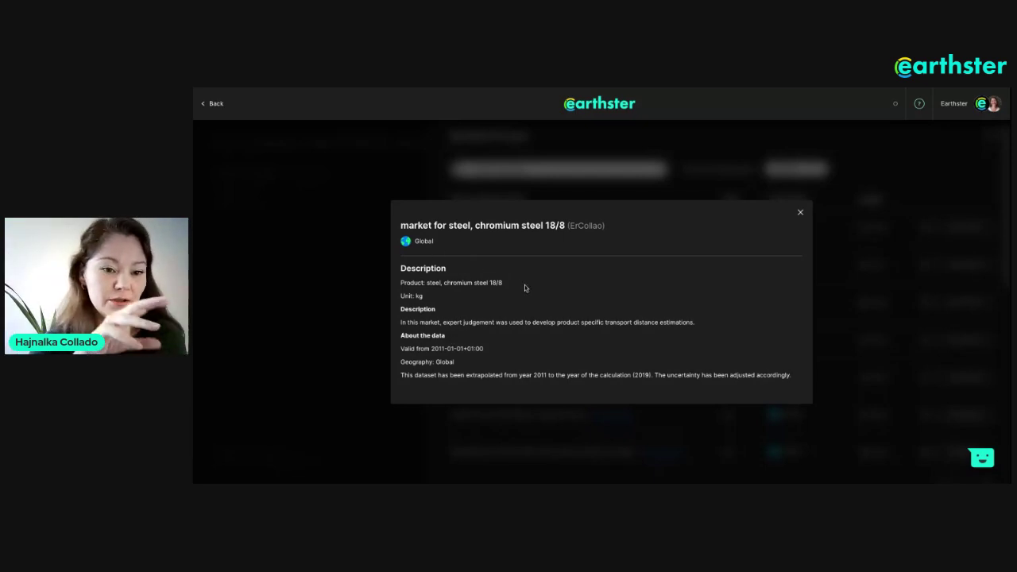
{"action": "left_click", "coordinate": [800, 214]}
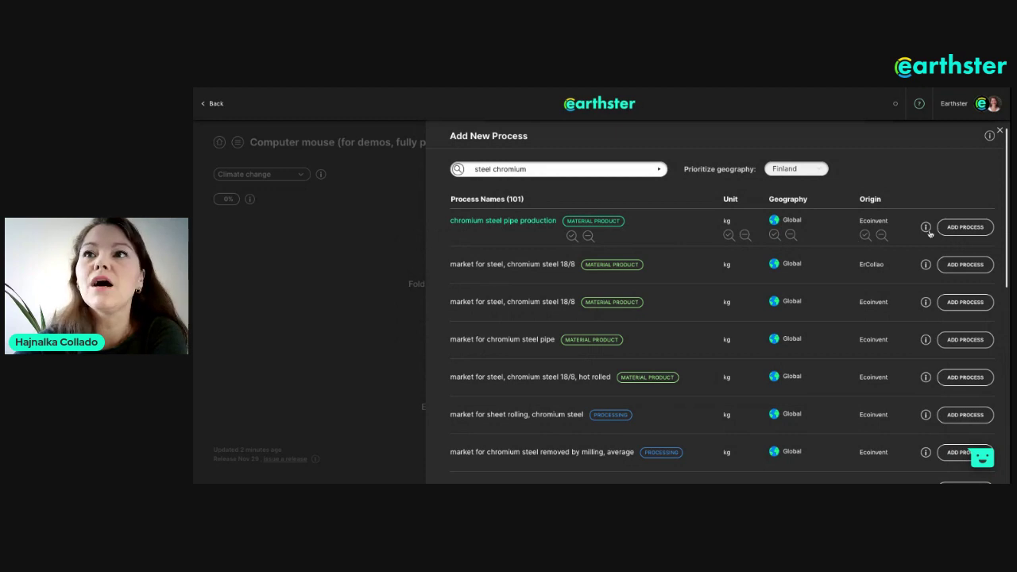
- Add the global Ecoinvent chromium steel pipe production process to Production with an amount of 0.1 kg
{"action": "left_click", "coordinate": [963, 227]}
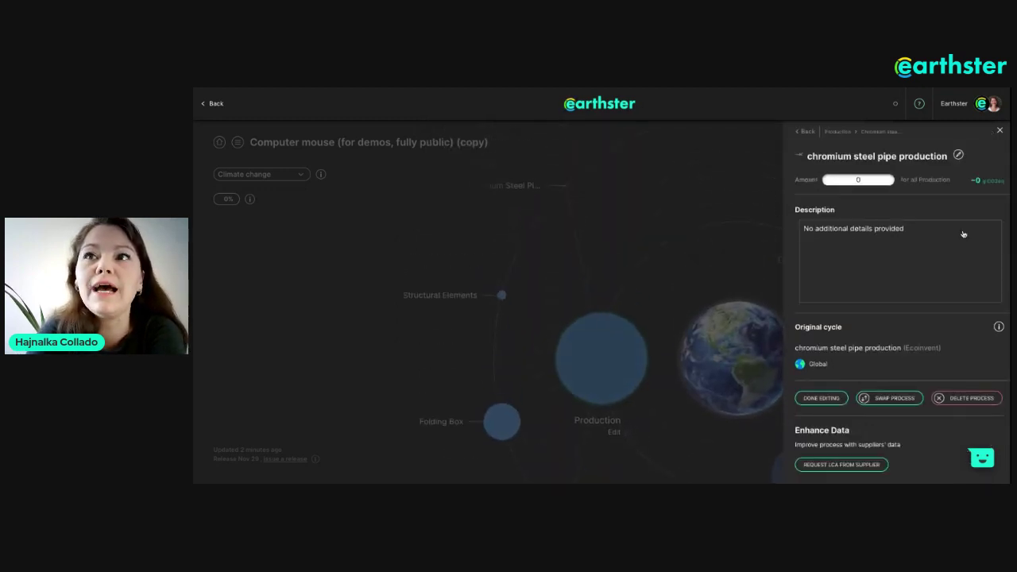
{"action": "left_click", "coordinate": [864, 176]}
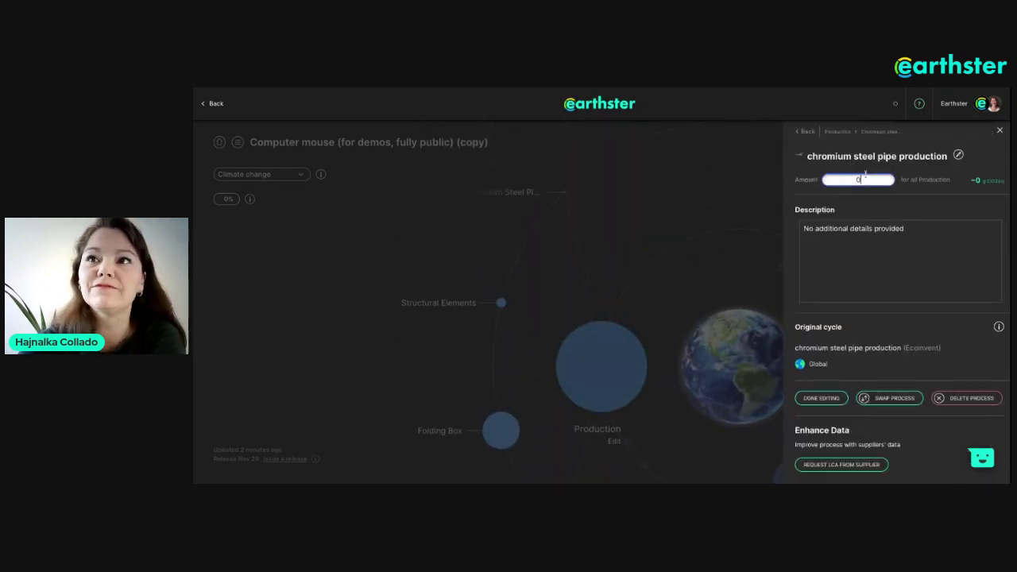
{"action": "type", "text": ".1"}
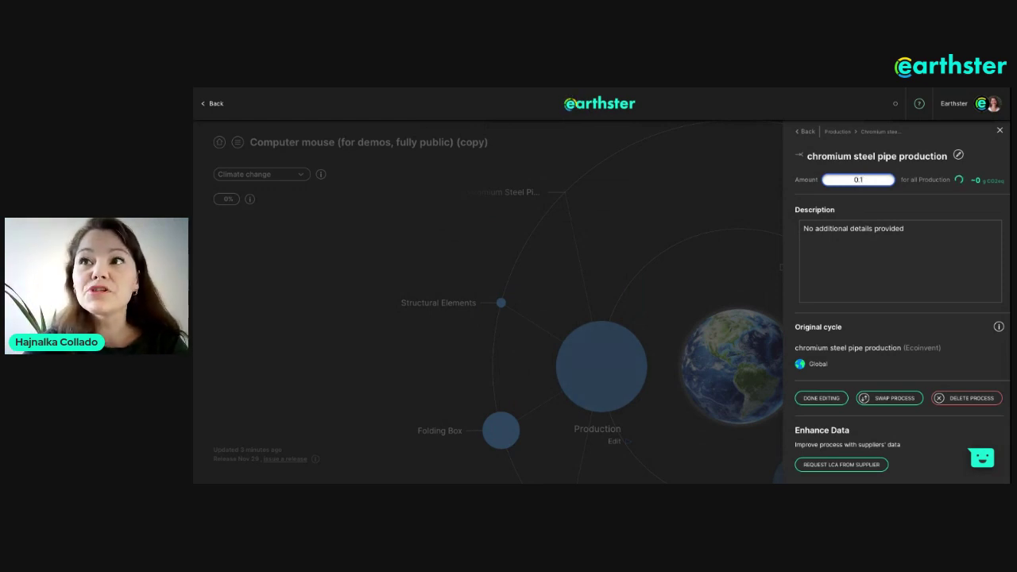
{"action": "left_click", "coordinate": [820, 397]}
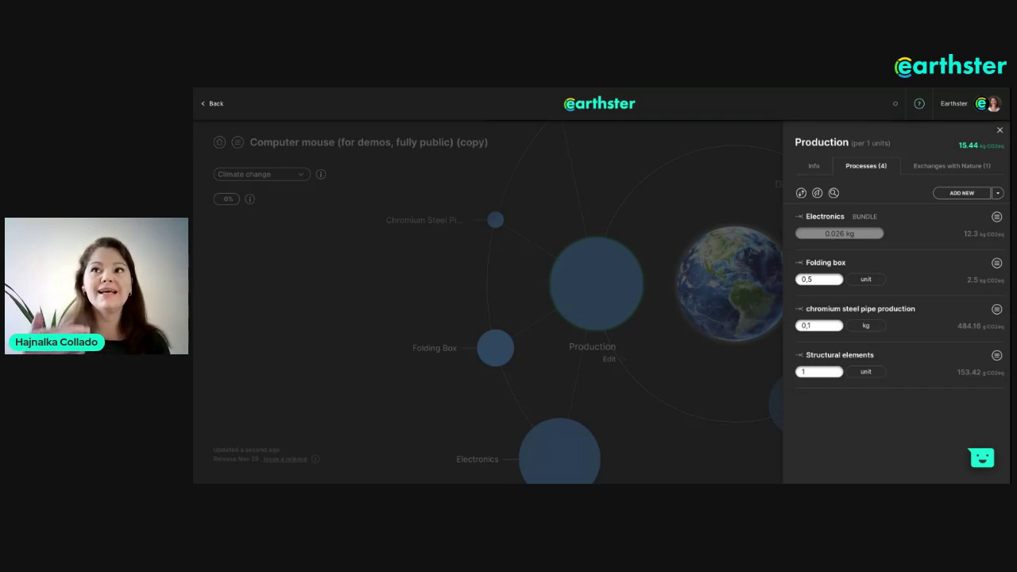
- Close the Production details, open the life cycle's scale settings and rename its production unit to "mouse"
{"action": "left_click", "coordinate": [700, 231]}
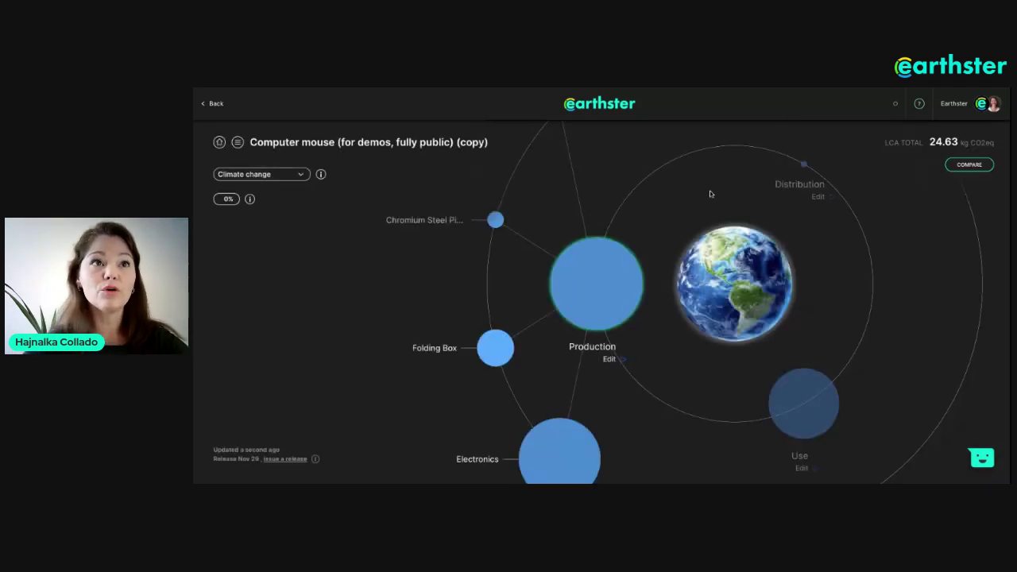
{"action": "left_click", "coordinate": [239, 143]}
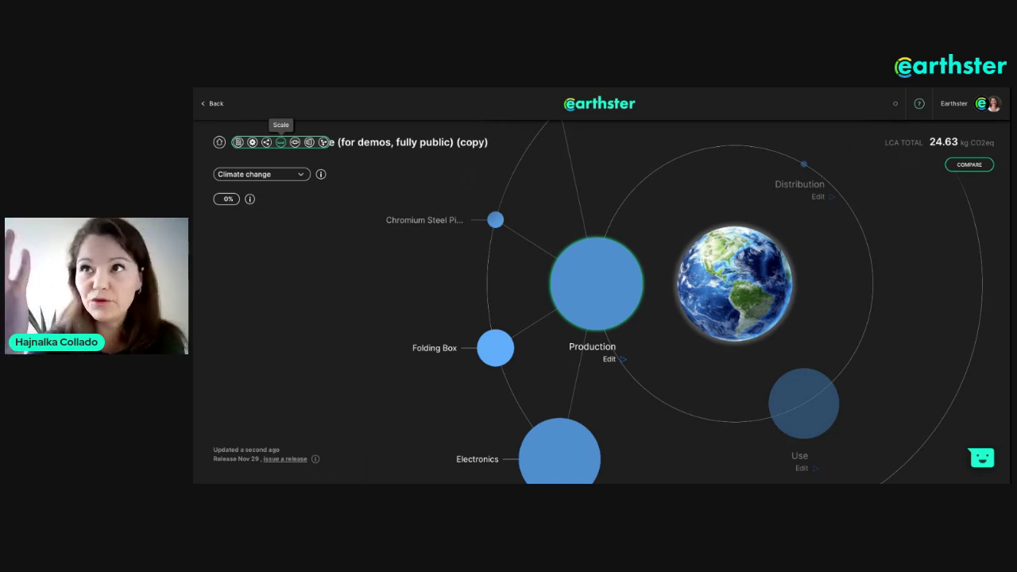
{"action": "left_click", "coordinate": [238, 143]}
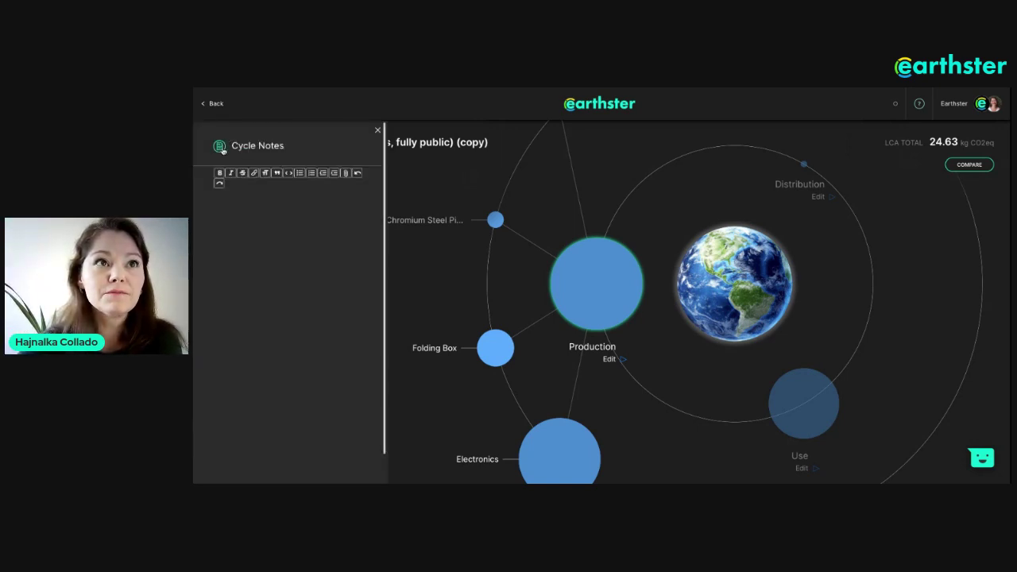
{"action": "mouse_move", "coordinate": [229, 146]}
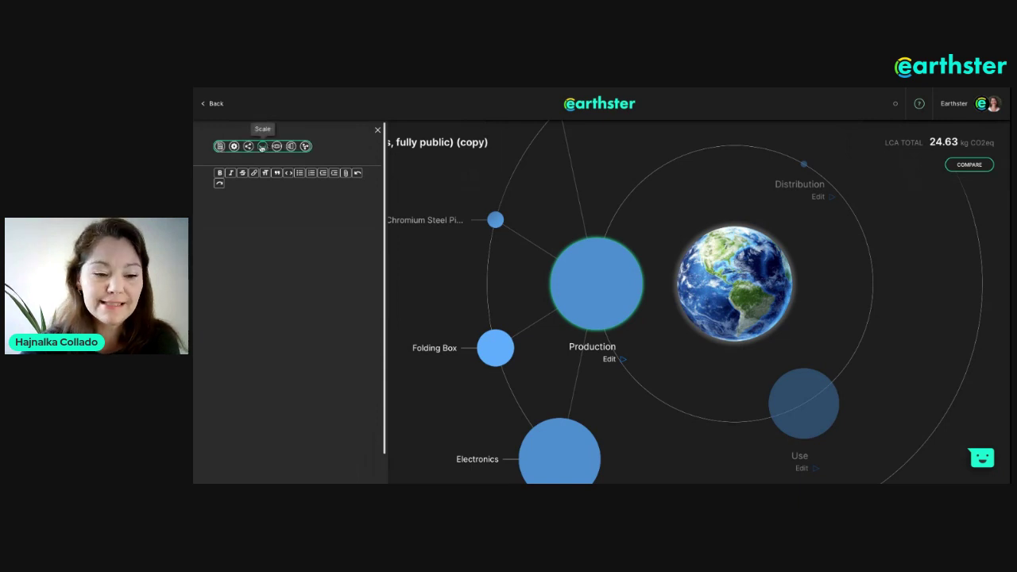
{"action": "left_click", "coordinate": [263, 147]}
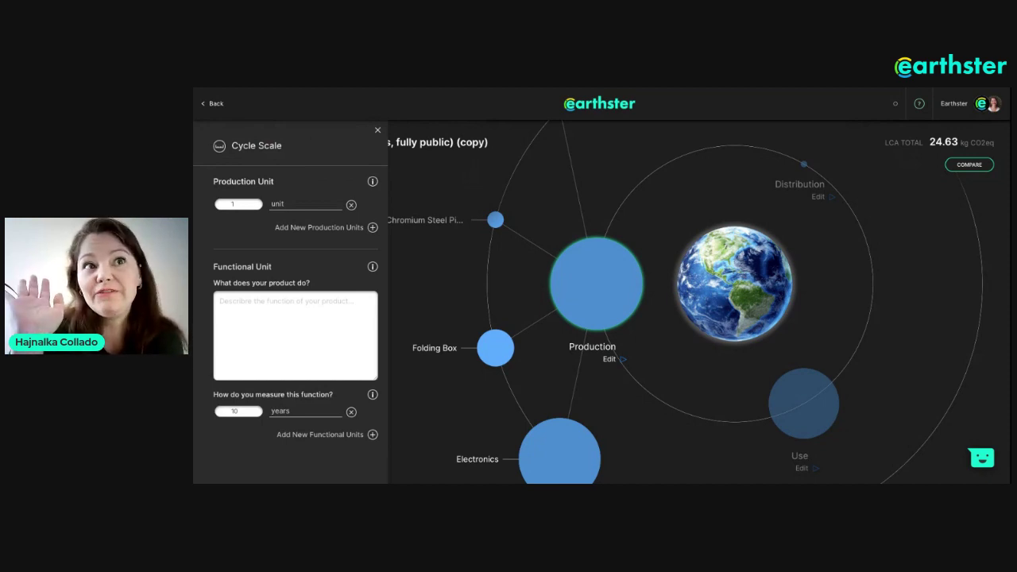
{"action": "left_click", "coordinate": [302, 204]}
{"action": "double_click", "coordinate": [300, 203]}
{"action": "type", "text": "mouse"}
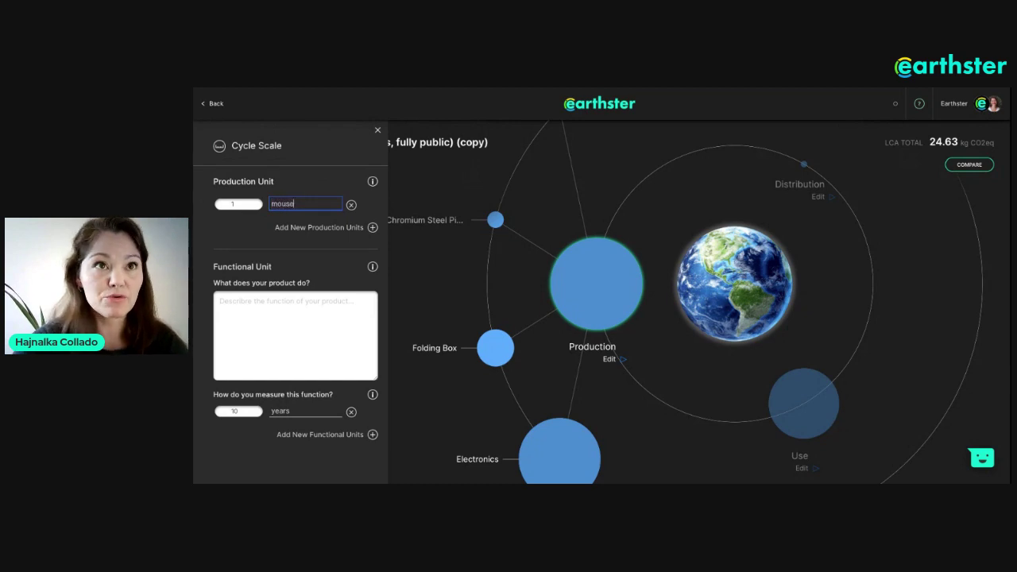
{"action": "left_click", "coordinate": [236, 246]}
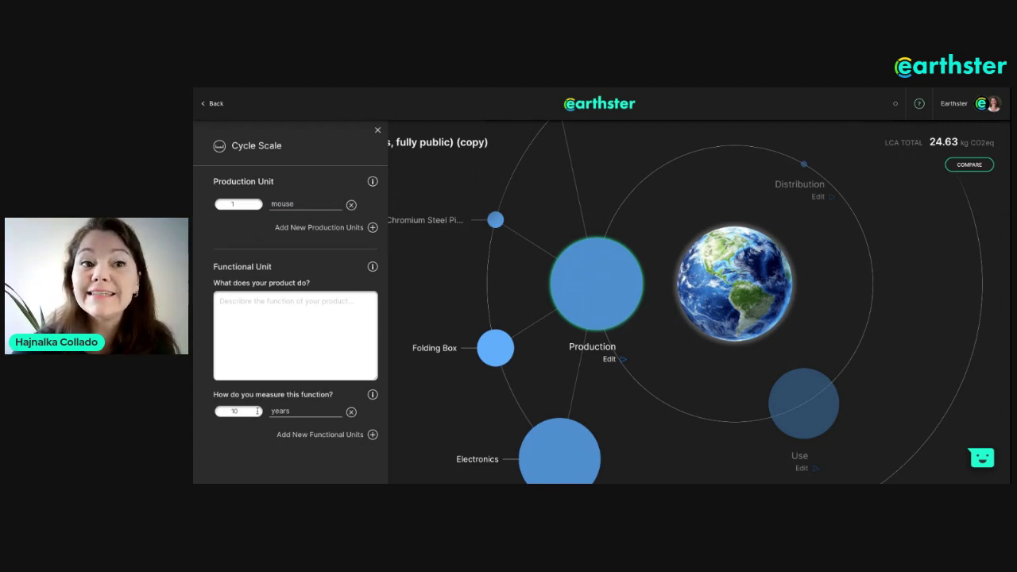
- Rename the existing functional unit in the cycle scale to "years of life"
{"action": "left_click", "coordinate": [306, 411]}
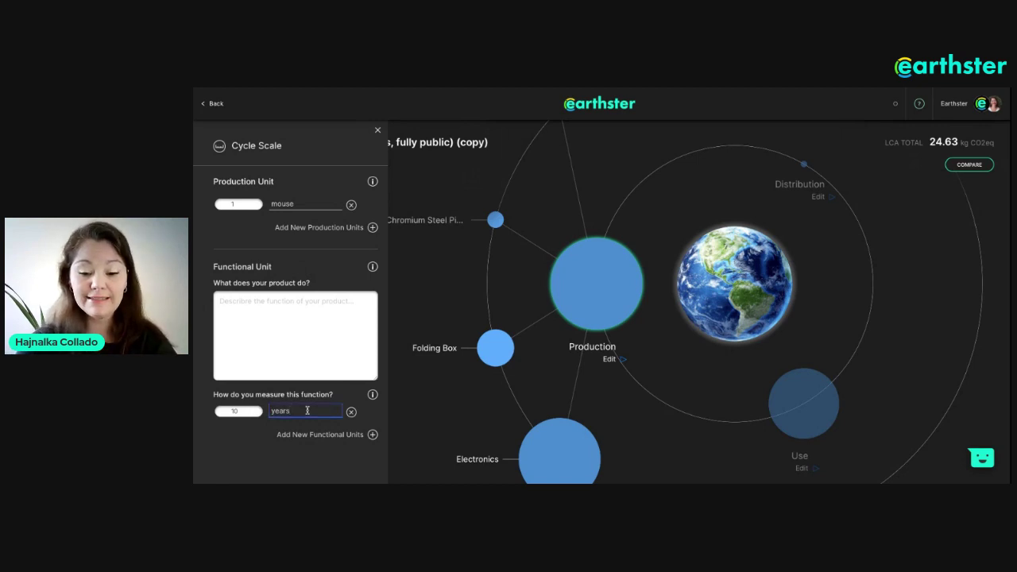
{"action": "type", "text": "of l"}
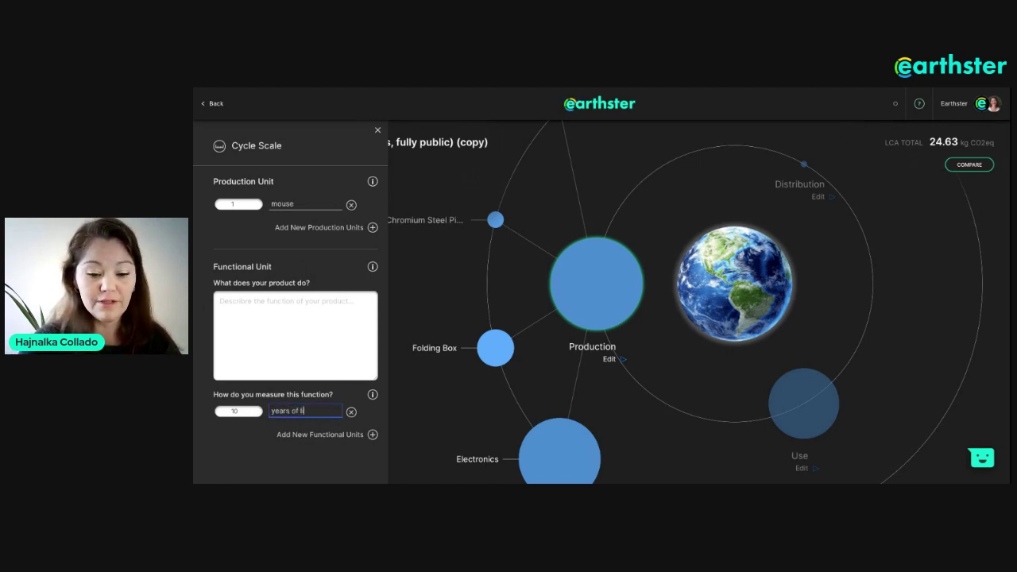
{"action": "type", "text": "ife"}
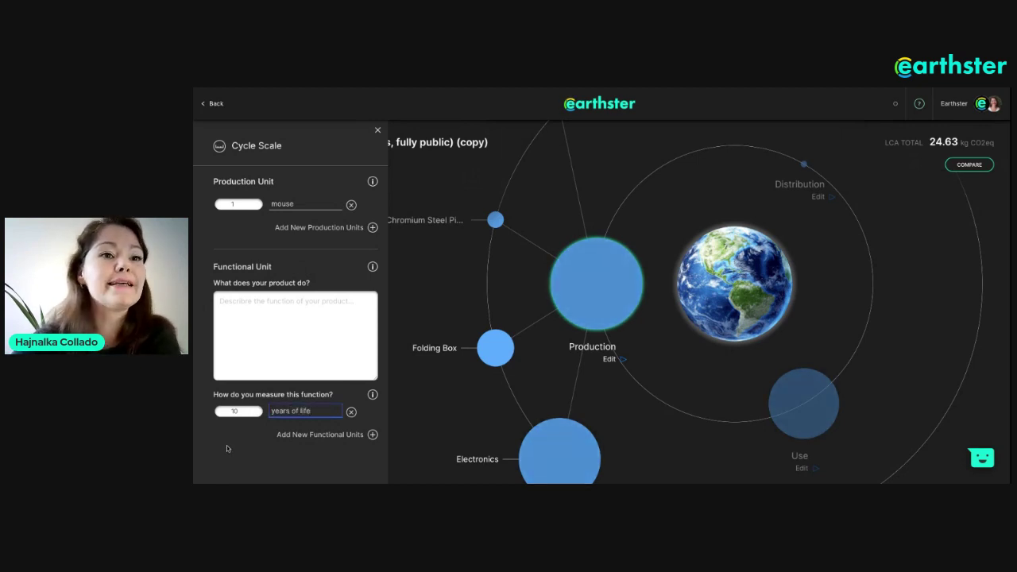
{"action": "left_click", "coordinate": [271, 453]}
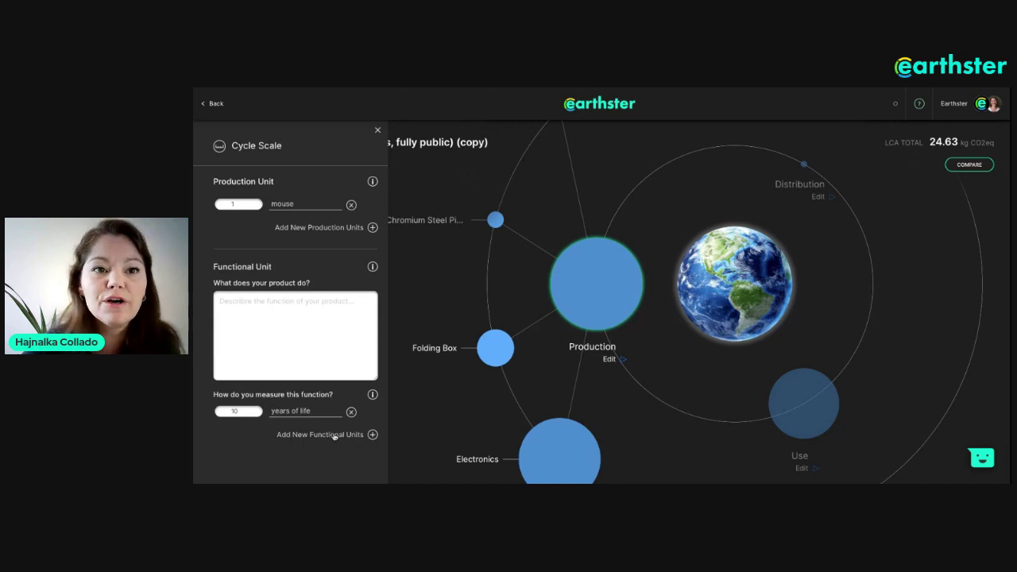
- Add a second functional unit named "hours of use" without an amount and remove the surplus empty row
{"action": "left_click", "coordinate": [373, 435]}
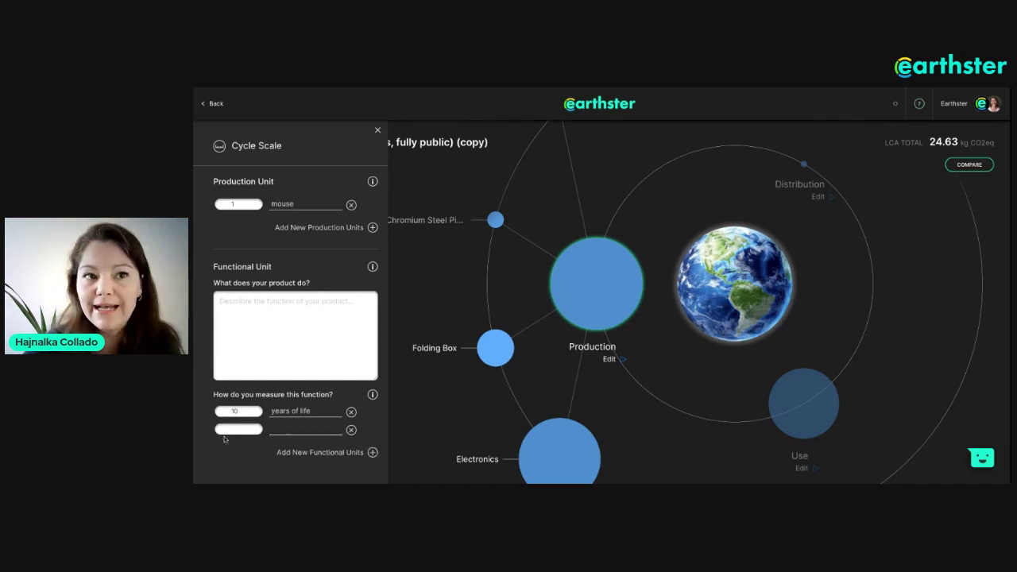
{"action": "left_click", "coordinate": [300, 426]}
{"action": "type", "text": "hours of use"}
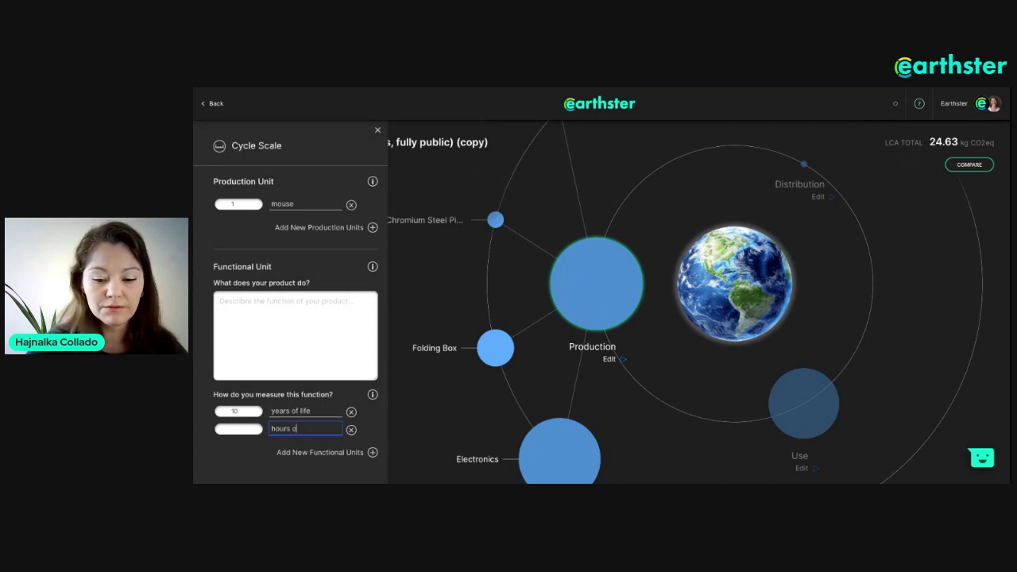
{"action": "left_click", "coordinate": [319, 452]}
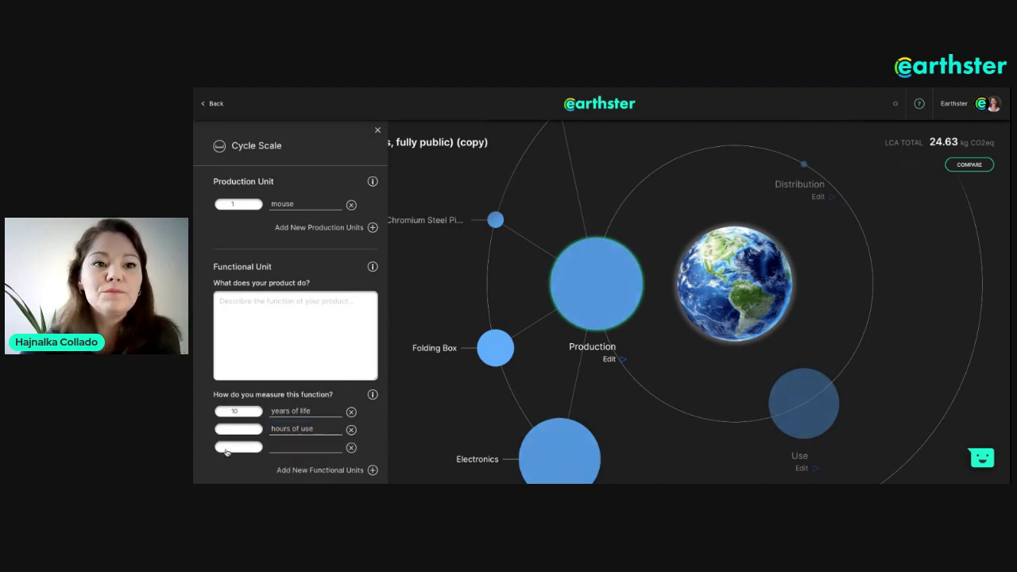
{"action": "left_click", "coordinate": [351, 446]}
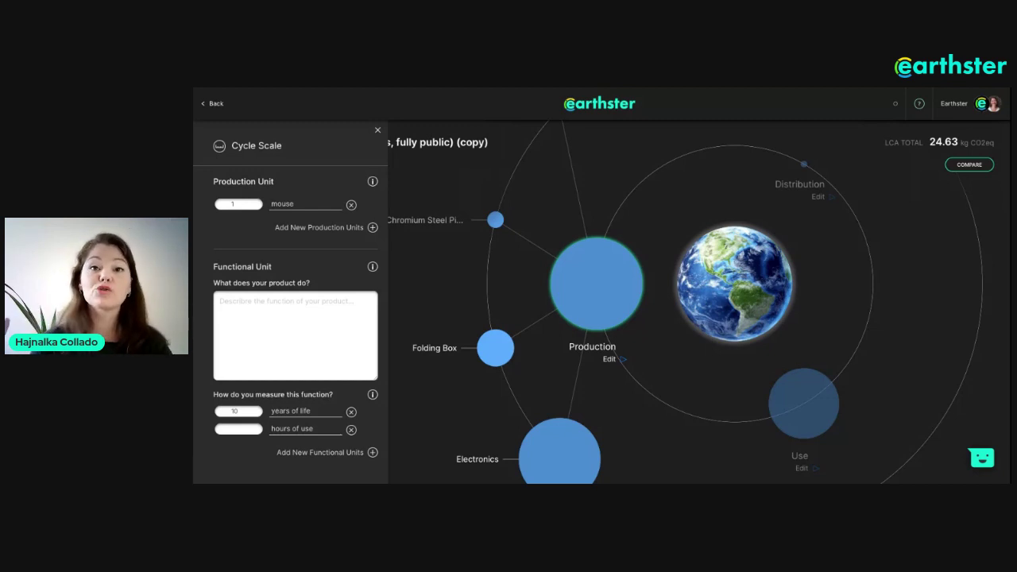
- Close the cycle scale, return to the workspace and open the comparison "Demo Comparison 1 - Computer Mouse"
{"action": "left_click", "coordinate": [378, 129]}
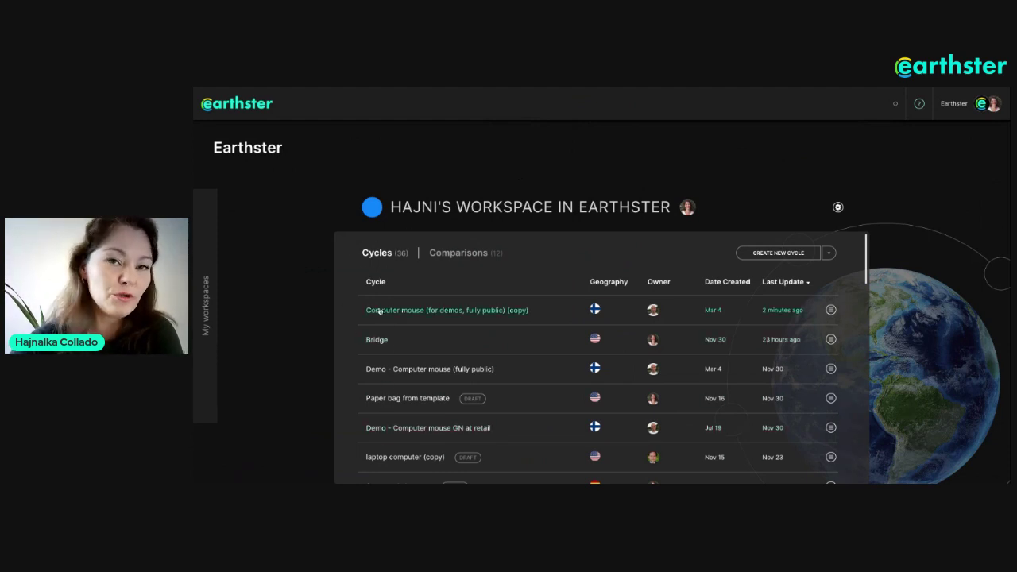
{"action": "left_click", "coordinate": [449, 256]}
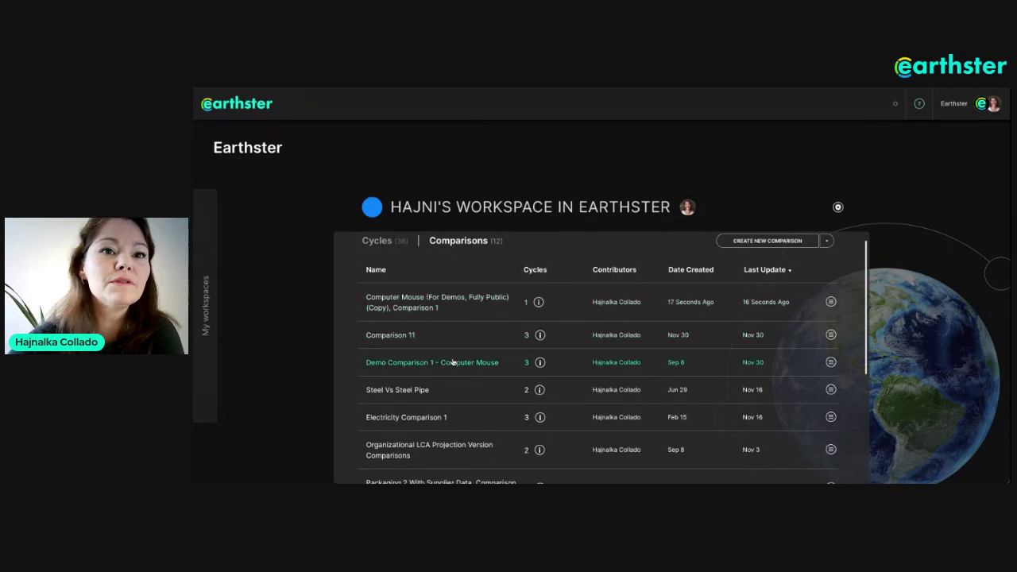
{"action": "scroll", "coordinate": [454, 362], "scroll_direction": "down", "scroll_amount": 2}
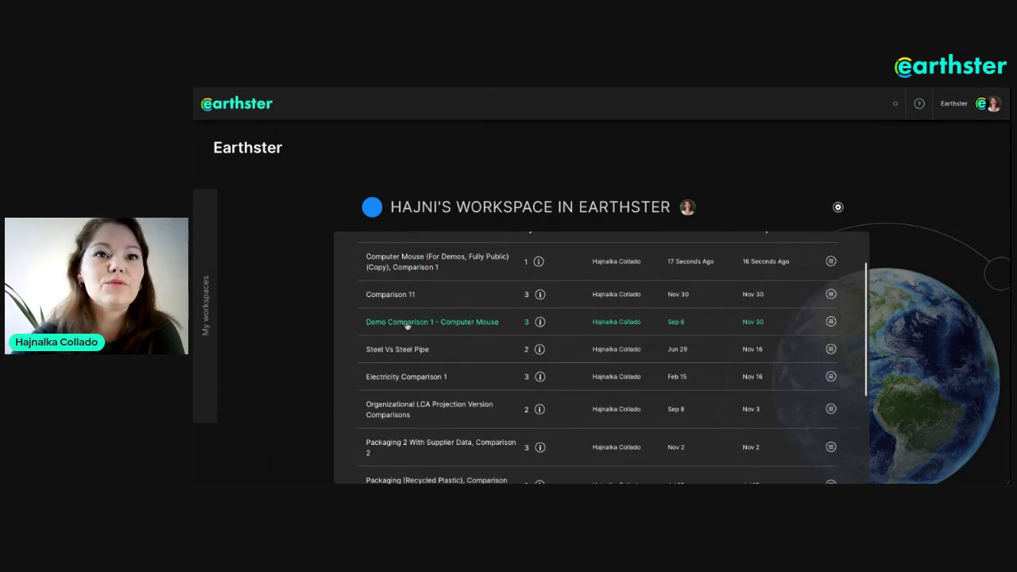
{"action": "left_click", "coordinate": [407, 325]}
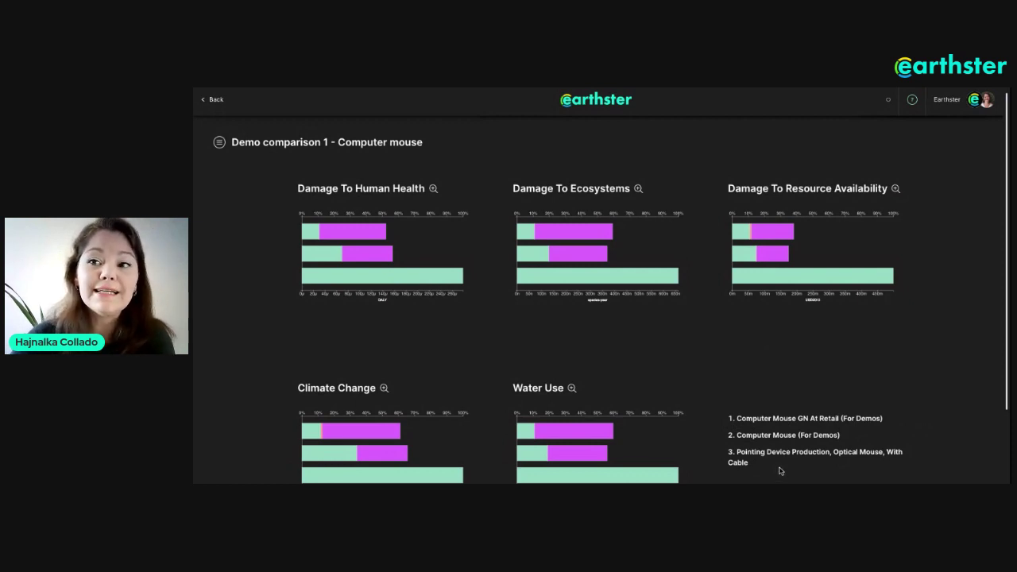
- In the comparison's settings, change the unit of the compared cycle "Computer mouse gn at retail (for demos)" from Years to Unit
{"action": "left_click", "coordinate": [220, 143]}
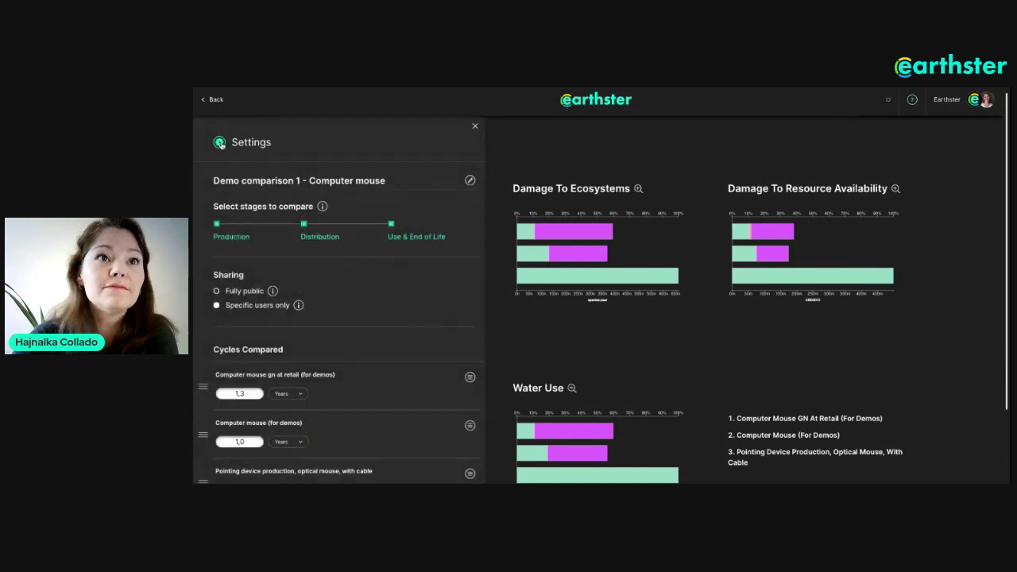
{"action": "scroll", "coordinate": [350, 334], "scroll_direction": "down", "scroll_amount": 1}
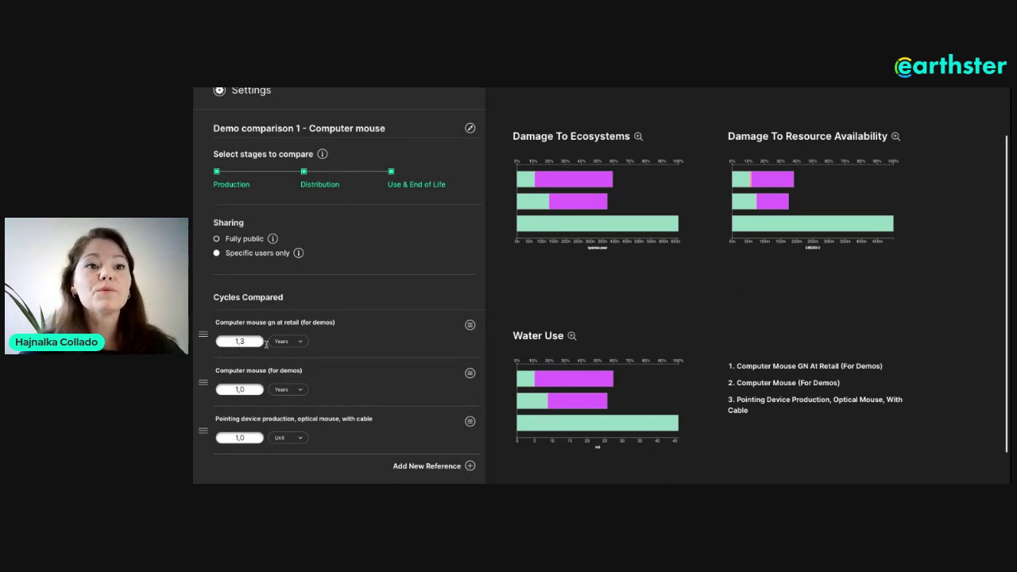
{"action": "left_click", "coordinate": [301, 344]}
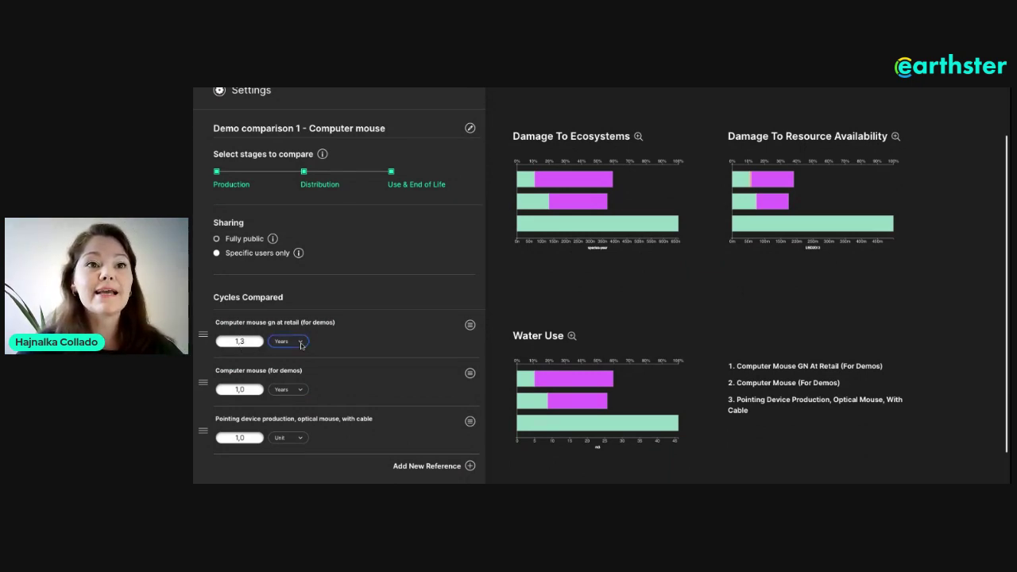
{"action": "left_click", "coordinate": [301, 344]}
{"action": "left_click", "coordinate": [252, 341]}
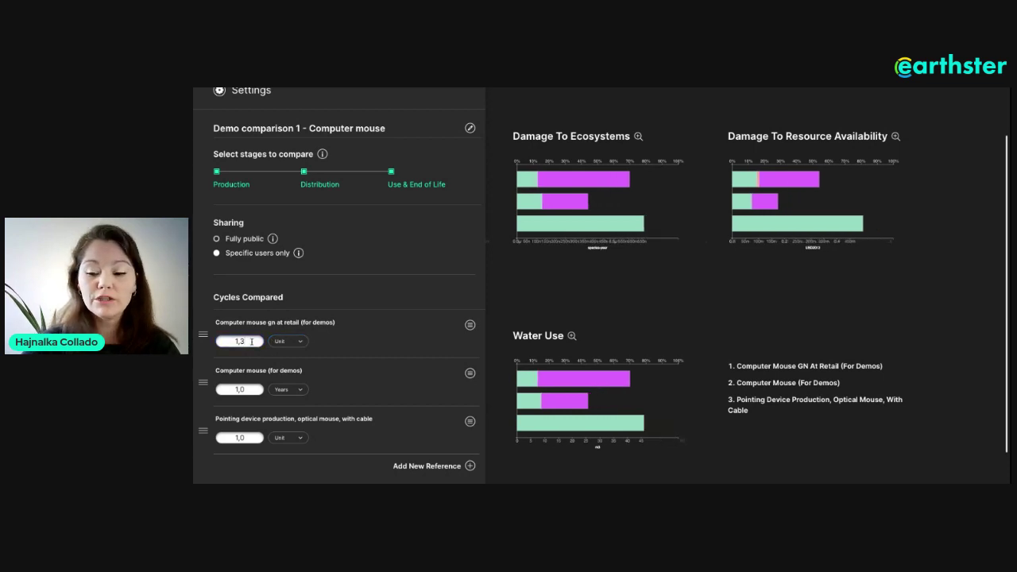
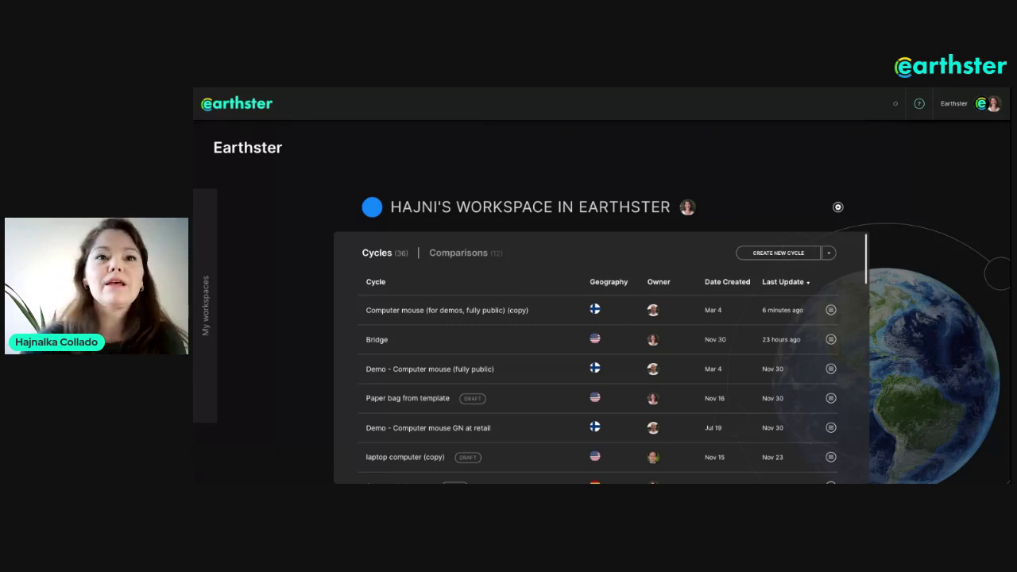
- Open the scale settings of the "Computer mouse (for demos, fully public) (copy)" cycle and set its hours of use functional unit to 2000
{"action": "left_click", "coordinate": [403, 311]}
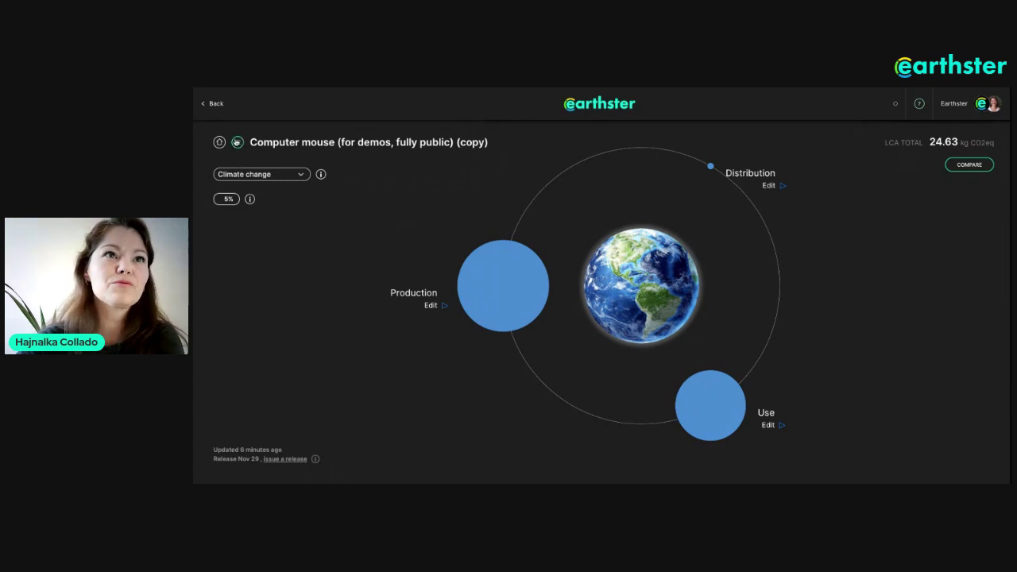
{"action": "left_click", "coordinate": [237, 142]}
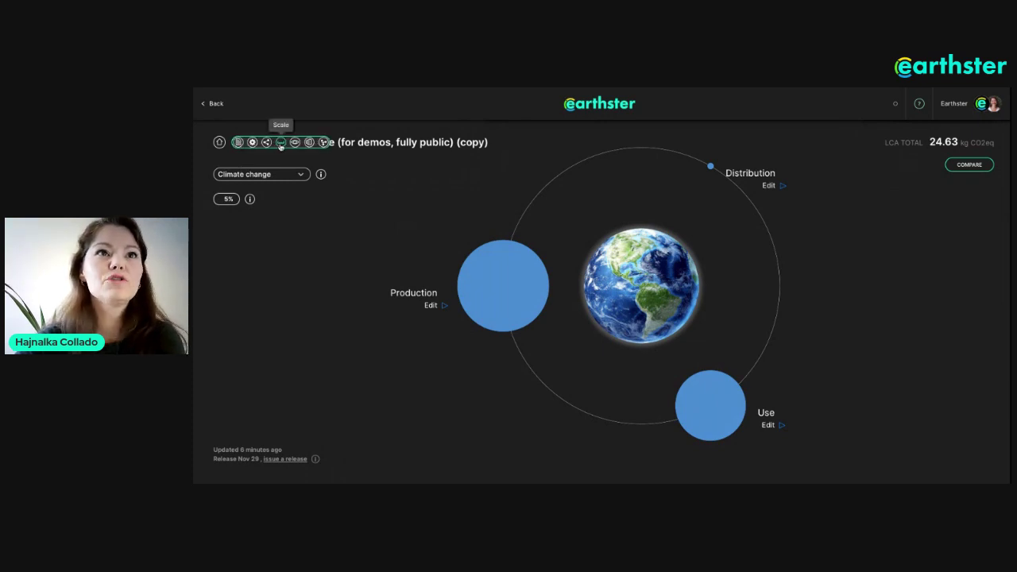
{"action": "left_click", "coordinate": [279, 143]}
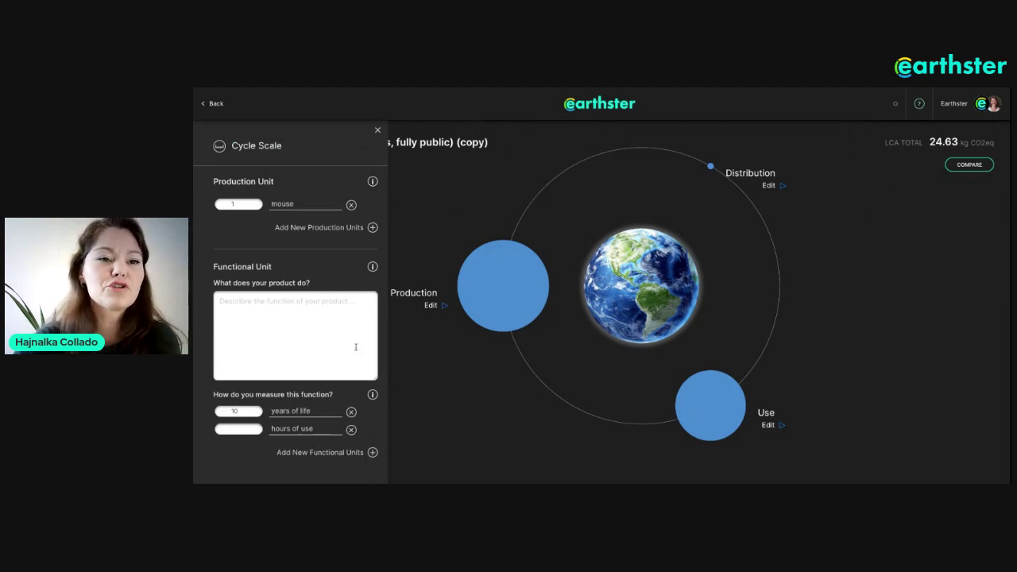
{"action": "left_click", "coordinate": [238, 429]}
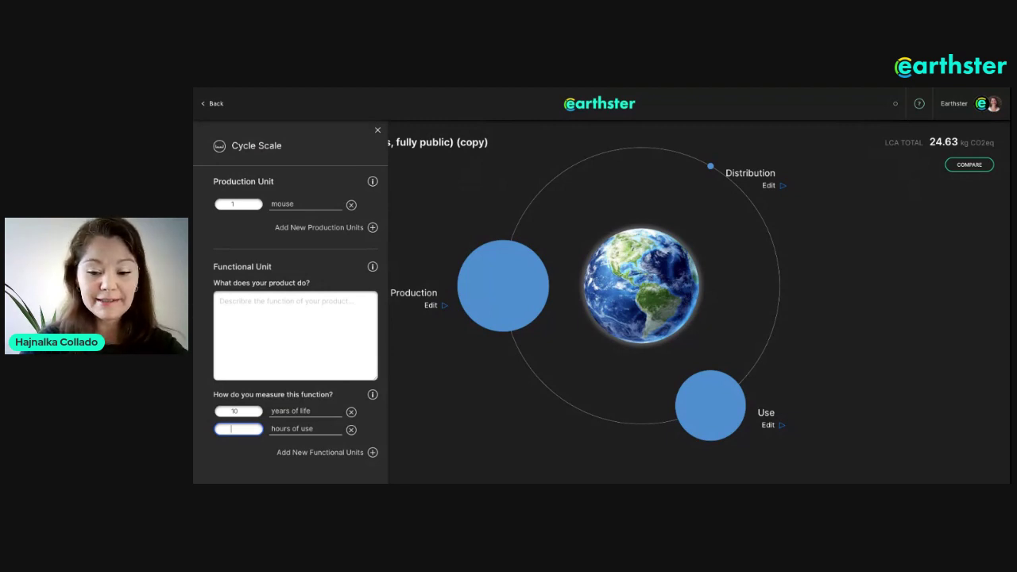
{"action": "type", "text": "2000"}
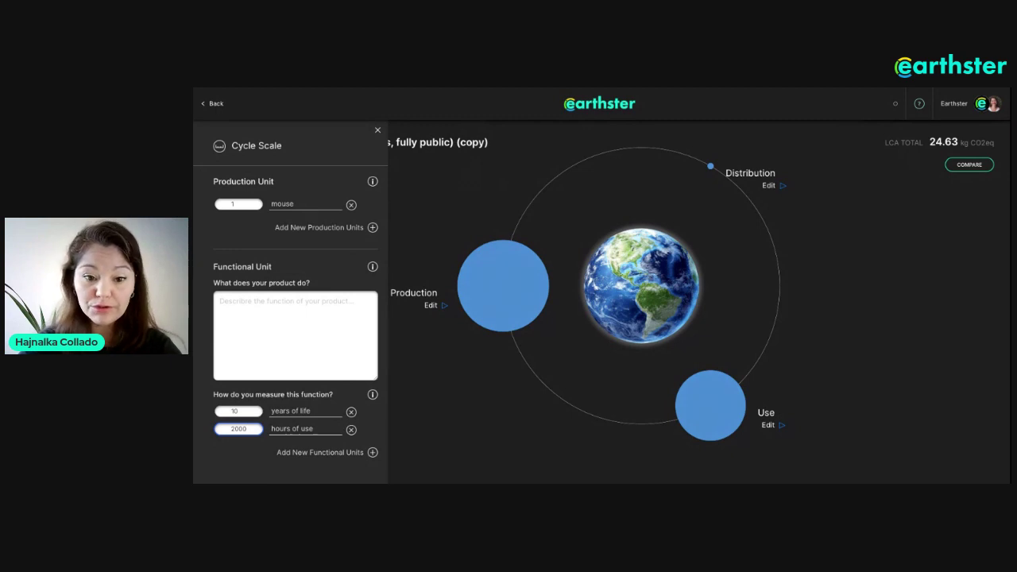
{"action": "left_click", "coordinate": [232, 411]}
{"action": "type", "text": "10"}
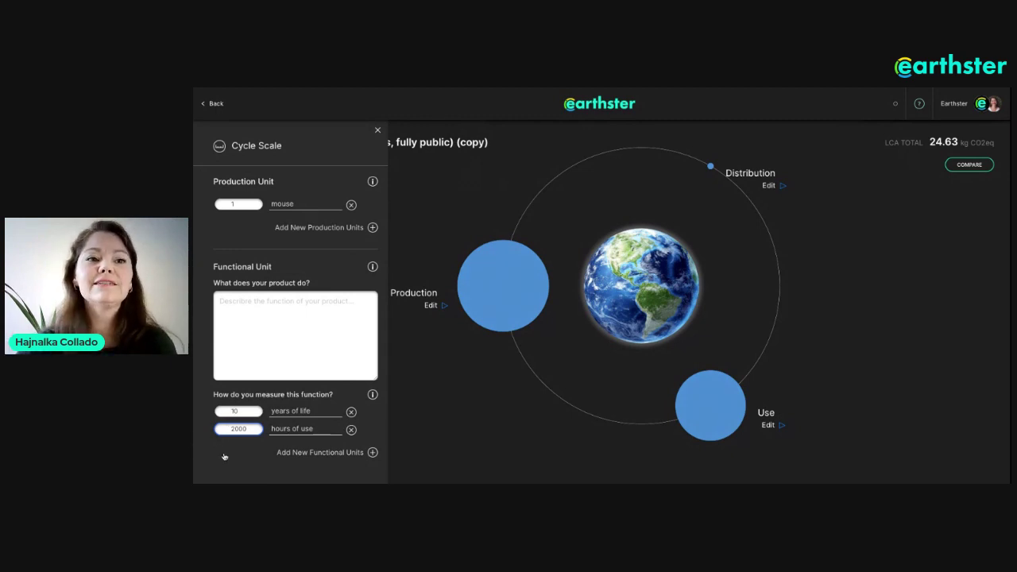
{"action": "left_click", "coordinate": [346, 396]}
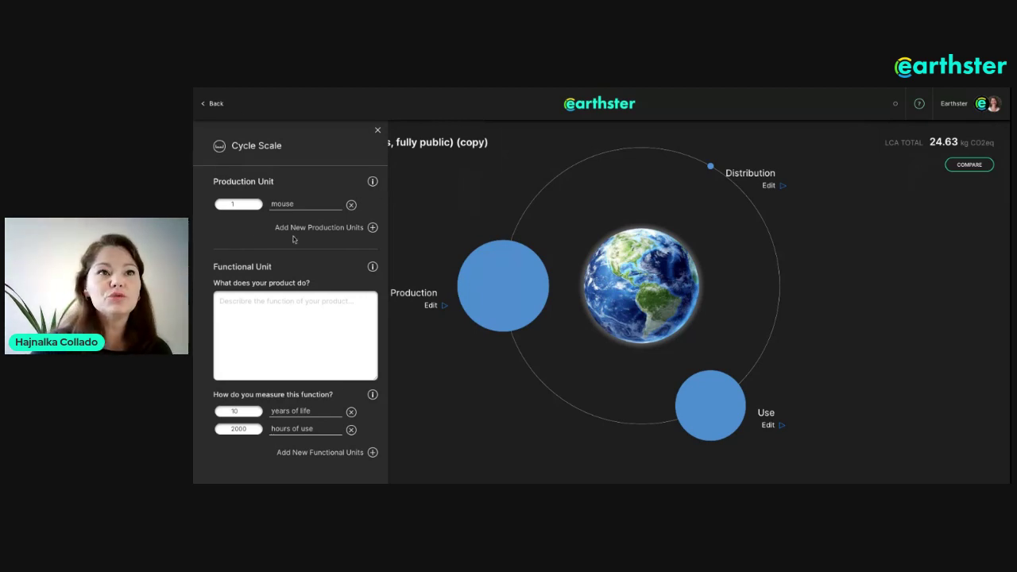
- Add an empty second production unit row to the mouse's cycle scale and return to the workspace overview
{"action": "left_click", "coordinate": [246, 230]}
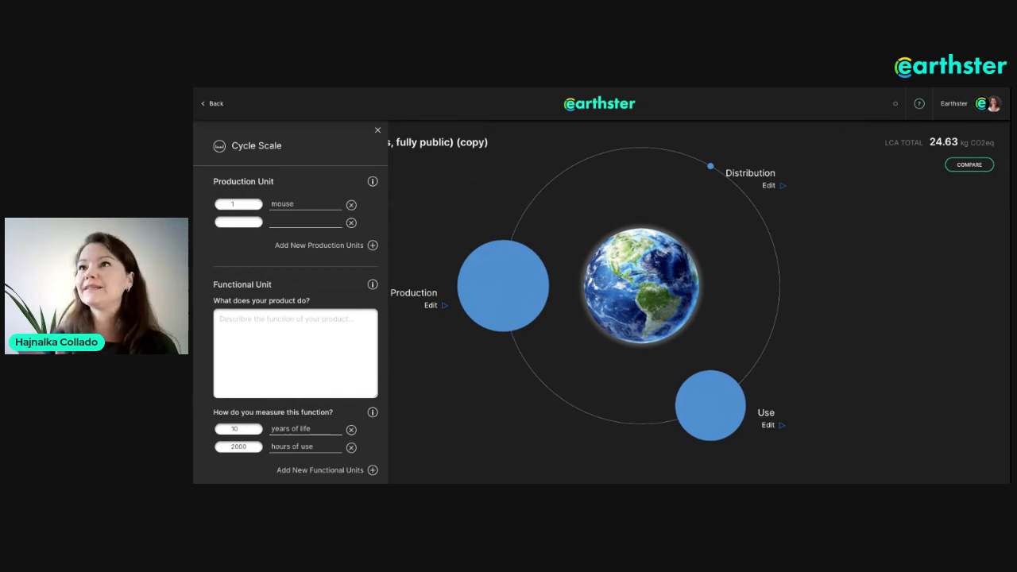
{"action": "left_click", "coordinate": [377, 129]}
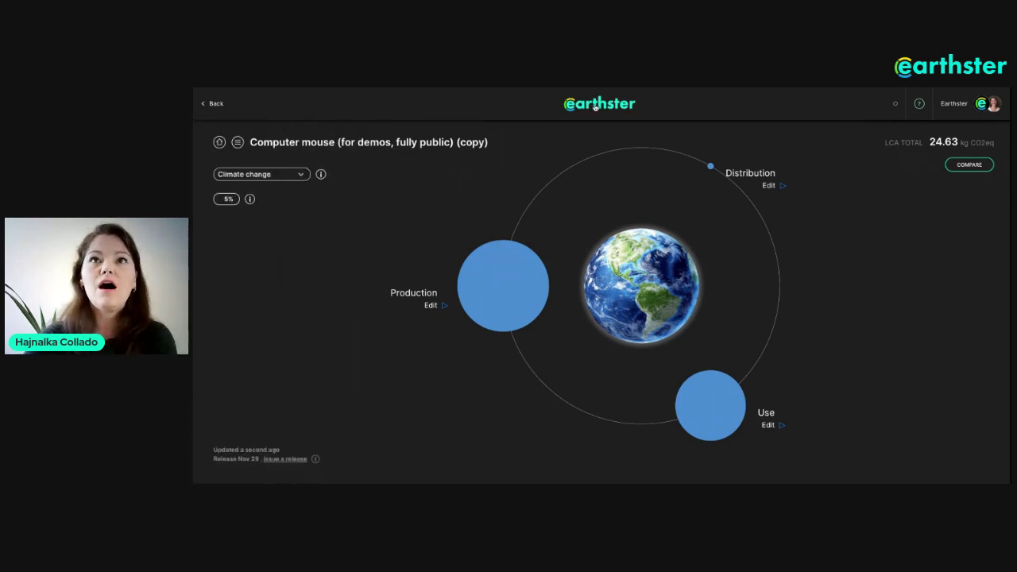
{"action": "left_click", "coordinate": [595, 107]}
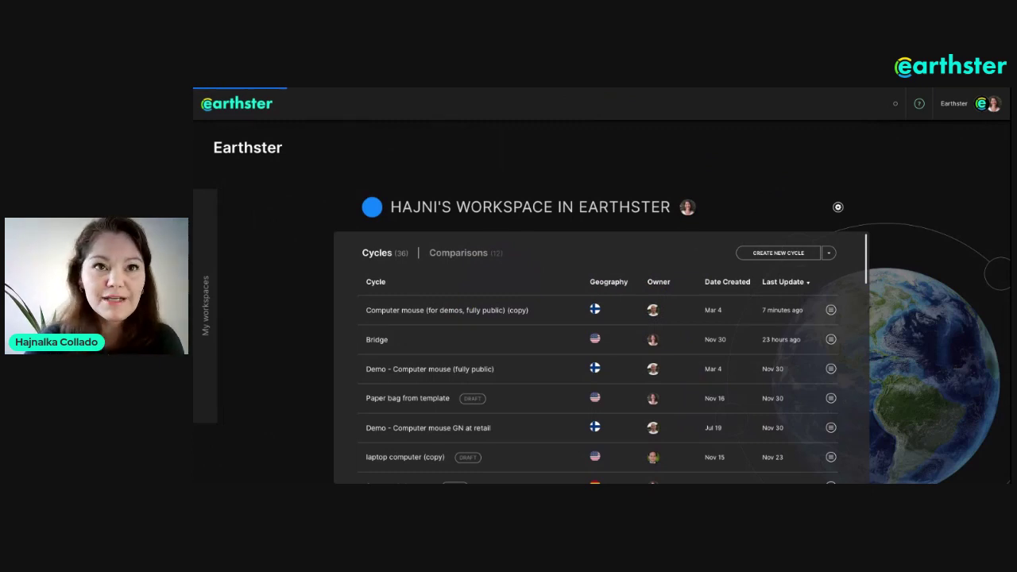
- Switch to the "LCA of Earthster" workspace and open its non-draft projection cycle for 2022
{"action": "left_click", "coordinate": [211, 270]}
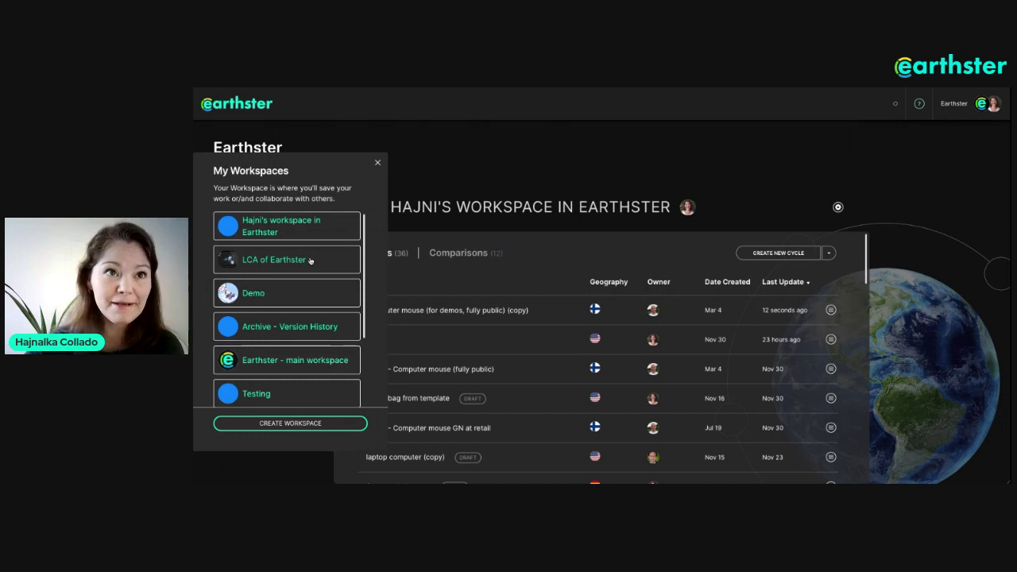
{"action": "left_click", "coordinate": [270, 266]}
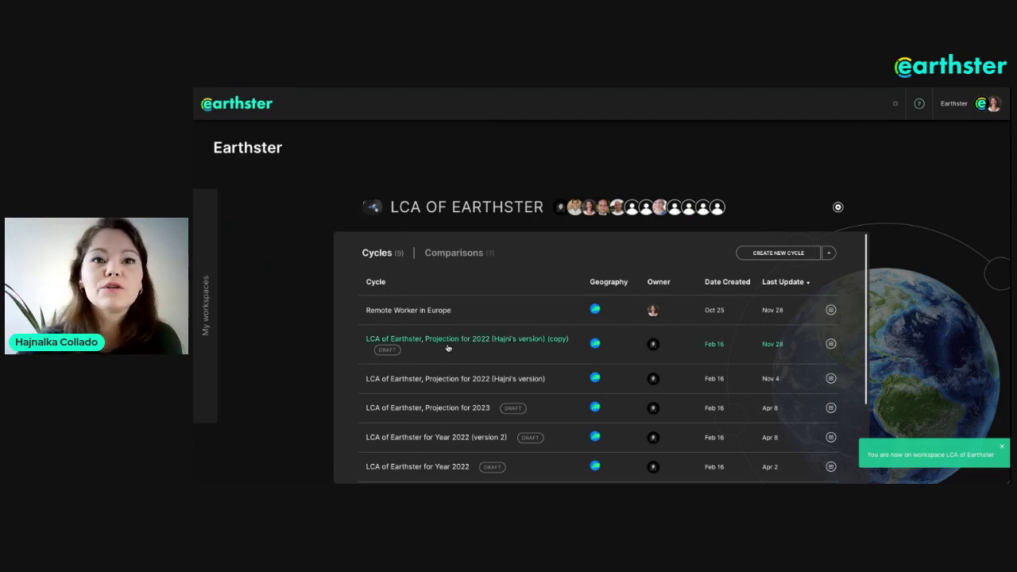
{"action": "scroll", "coordinate": [458, 310], "scroll_direction": "down", "scroll_amount": 2}
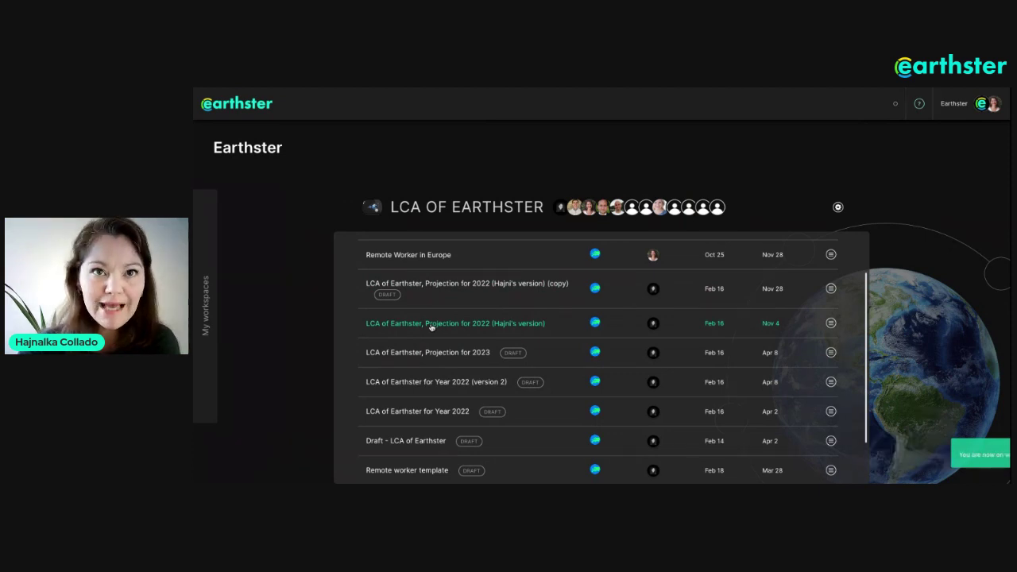
{"action": "left_click", "coordinate": [432, 324]}
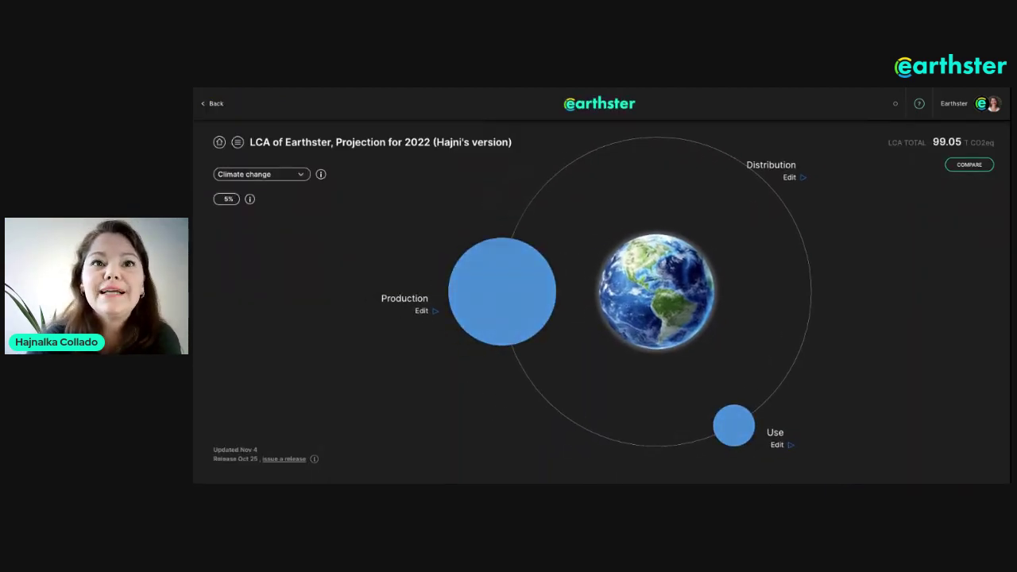
- Expand the Production stage's contributions and open the cycle's scale settings to examine its production and functional units
{"action": "left_click", "coordinate": [481, 295]}
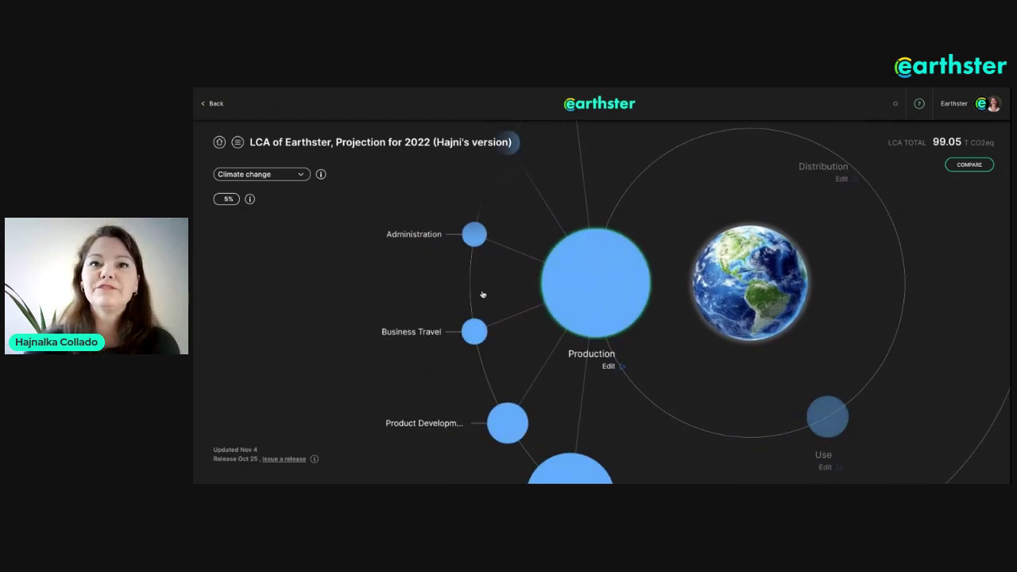
{"action": "scroll", "coordinate": [654, 262], "scroll_direction": "down", "scroll_amount": 3}
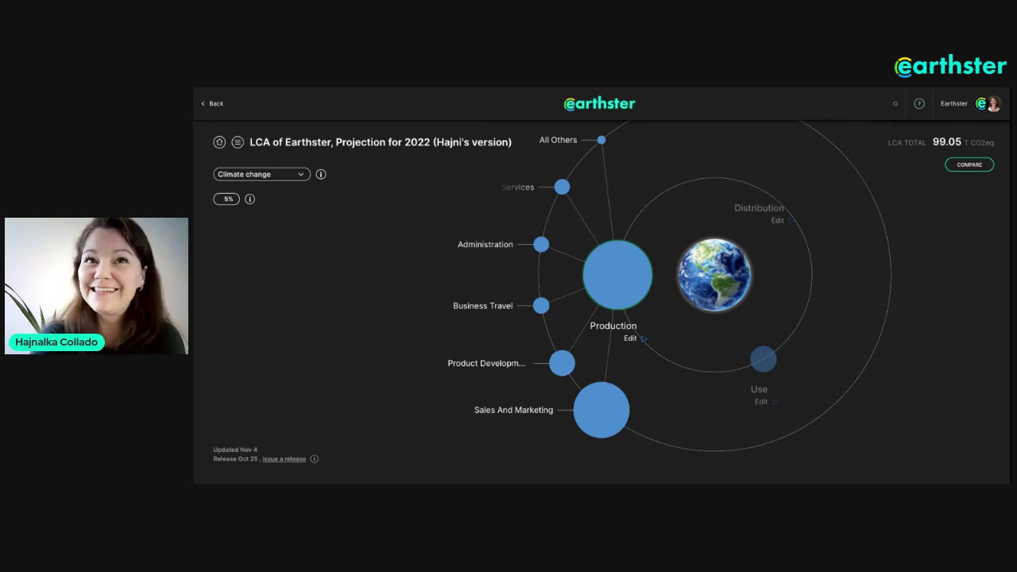
{"action": "left_click", "coordinate": [237, 142]}
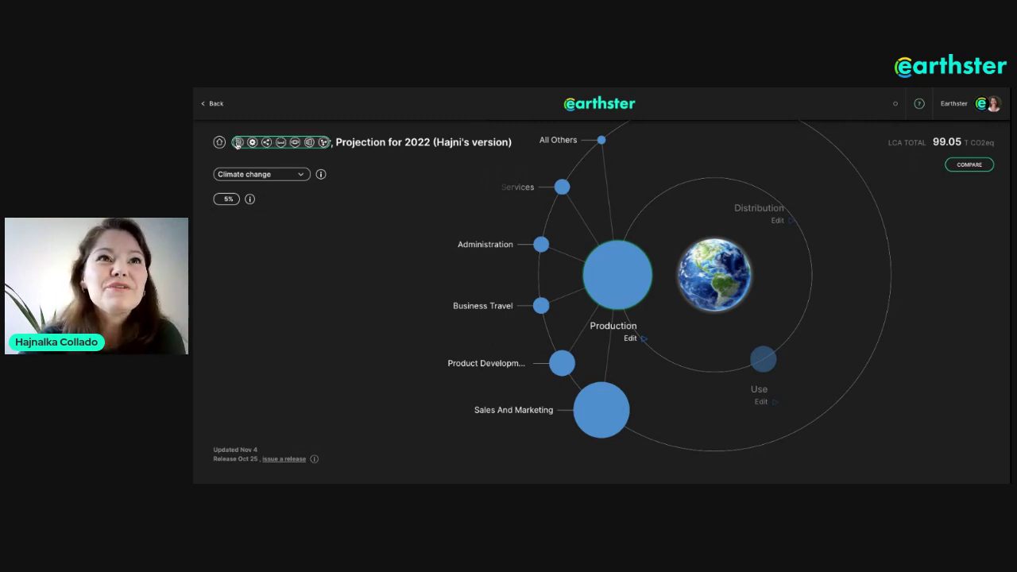
{"action": "left_click", "coordinate": [281, 143]}
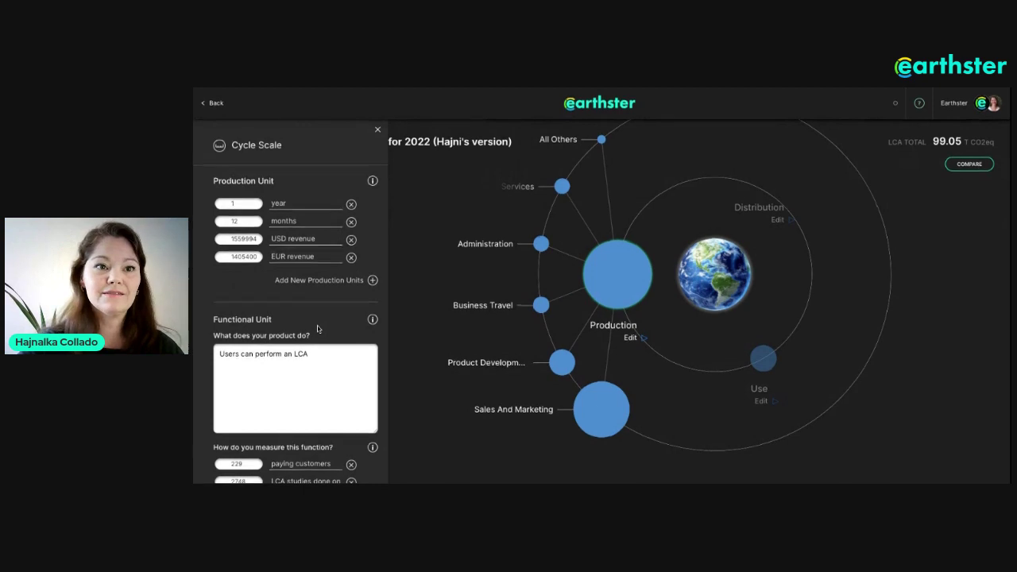
{"action": "mouse_move", "coordinate": [484, 324]}
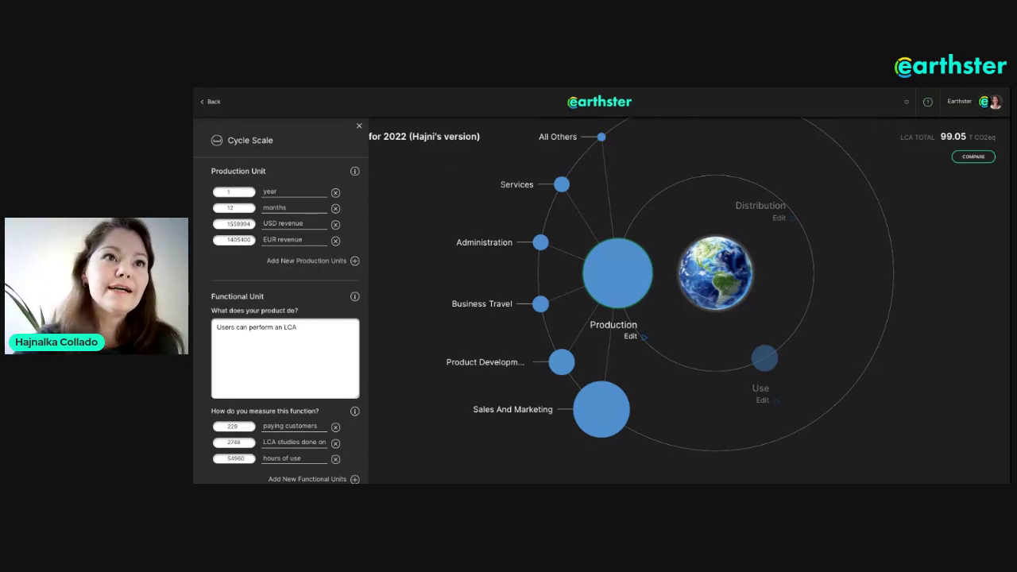
- Set the year production unit to 10 and open the Production details to check the amounts per production unit
{"action": "left_click", "coordinate": [234, 192]}
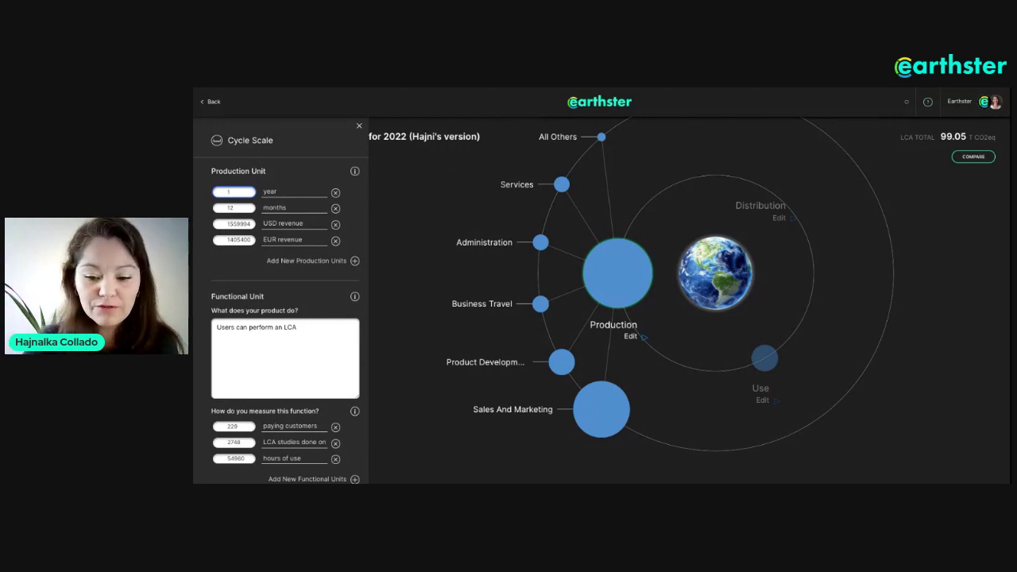
{"action": "type", "text": "0"}
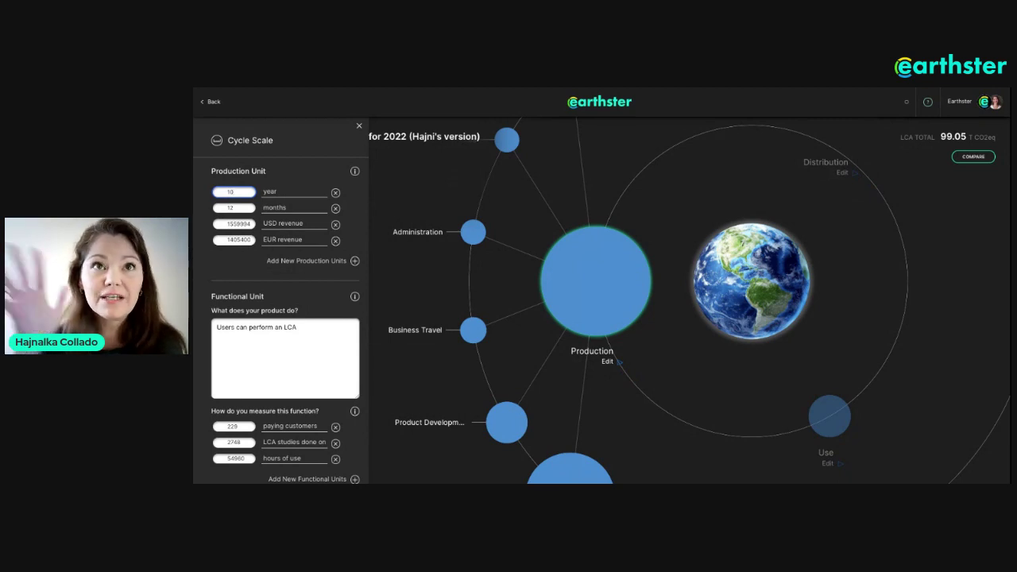
{"action": "left_click", "coordinate": [592, 271]}
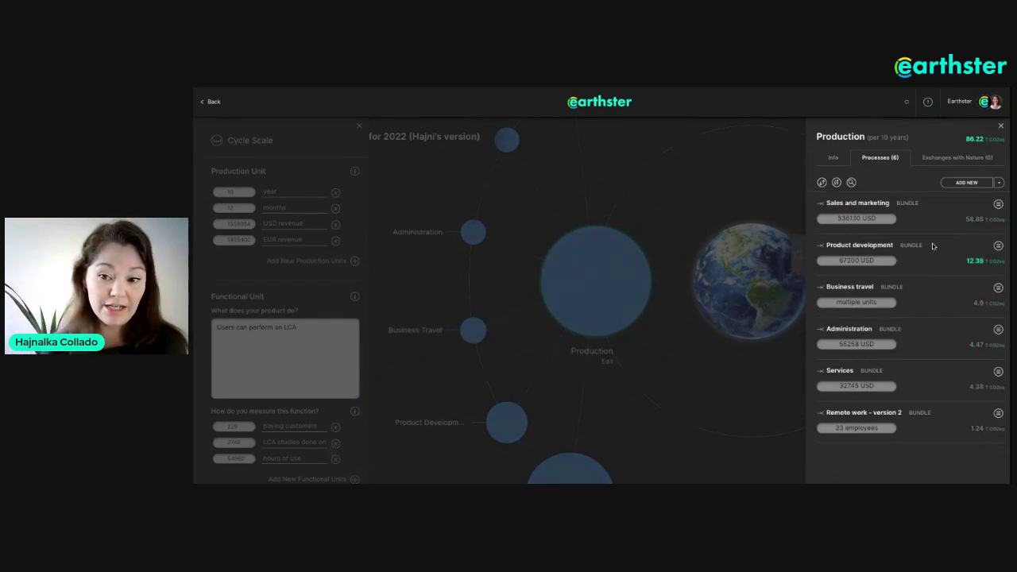
- Close the Production details and set the year production unit back to 1
{"action": "left_click", "coordinate": [270, 193]}
{"action": "left_click", "coordinate": [246, 193]}
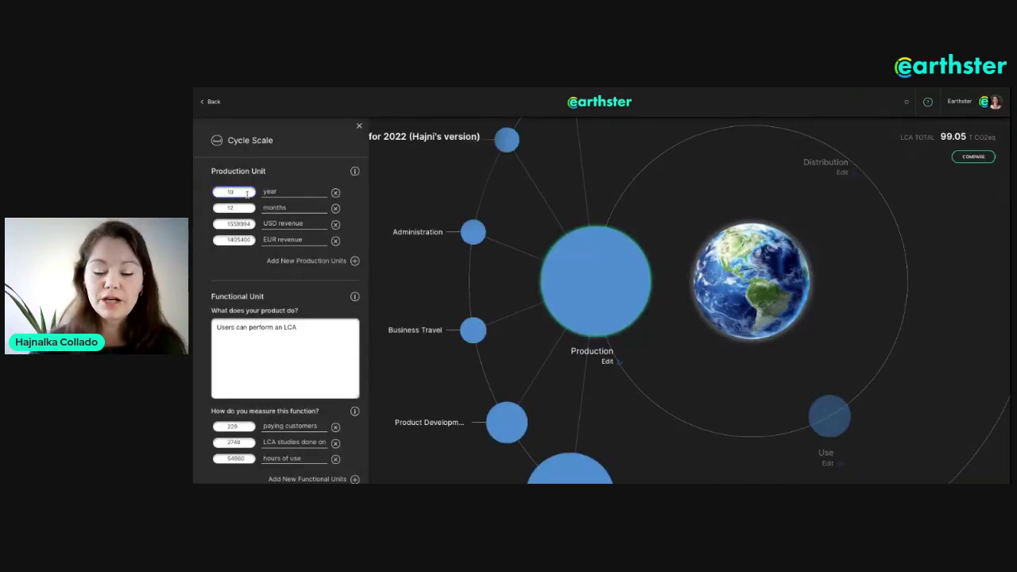
{"action": "key", "text": "BackSpace"}
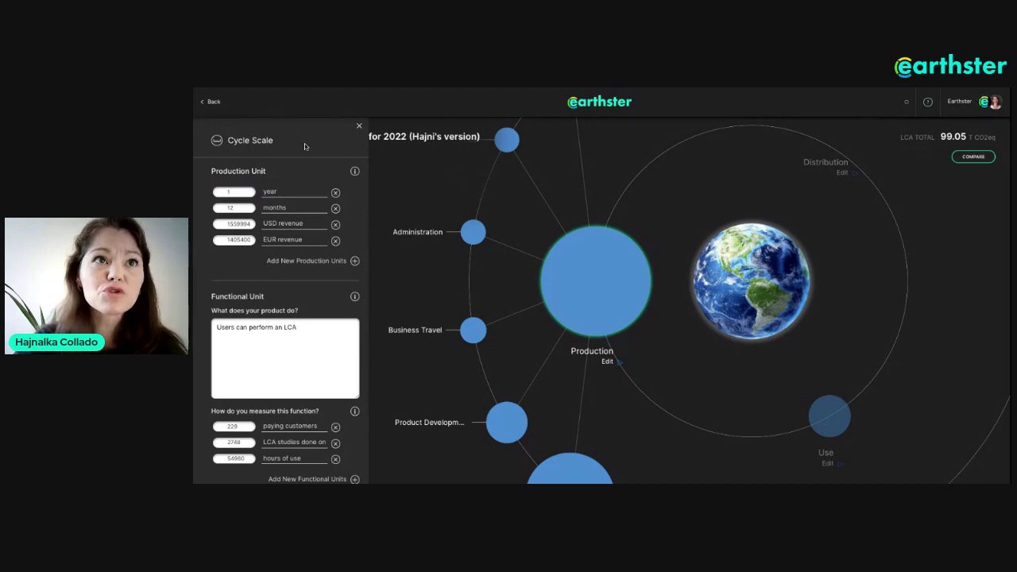
- Close the cycle scale and show the help options for documentation and the guided tour
{"action": "left_click", "coordinate": [359, 126]}
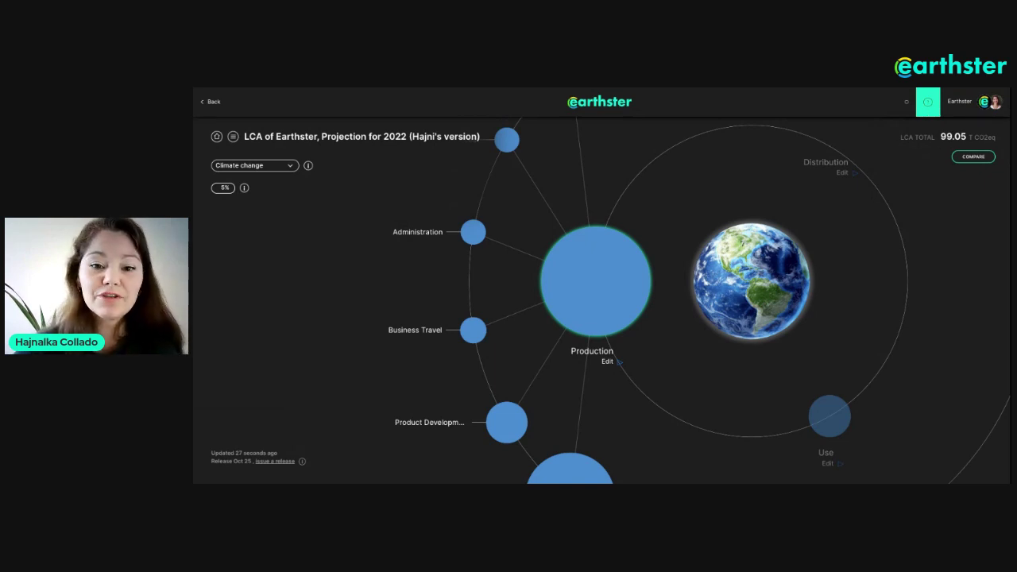
{"action": "left_click", "coordinate": [930, 112]}
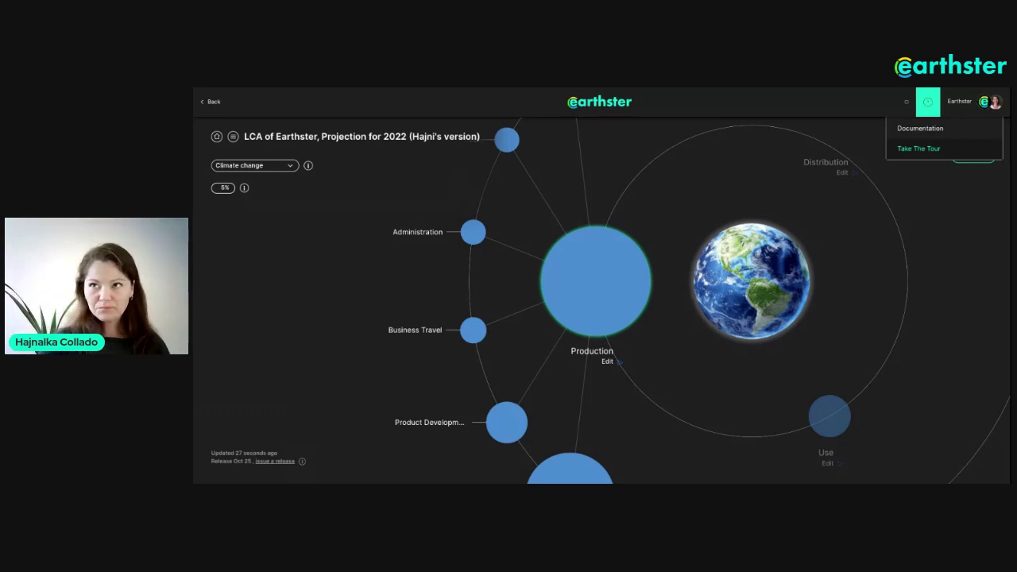
- Open the documentation's Getting started collection and read through the Quick Start: Introduction article
{"action": "left_click", "coordinate": [922, 130]}
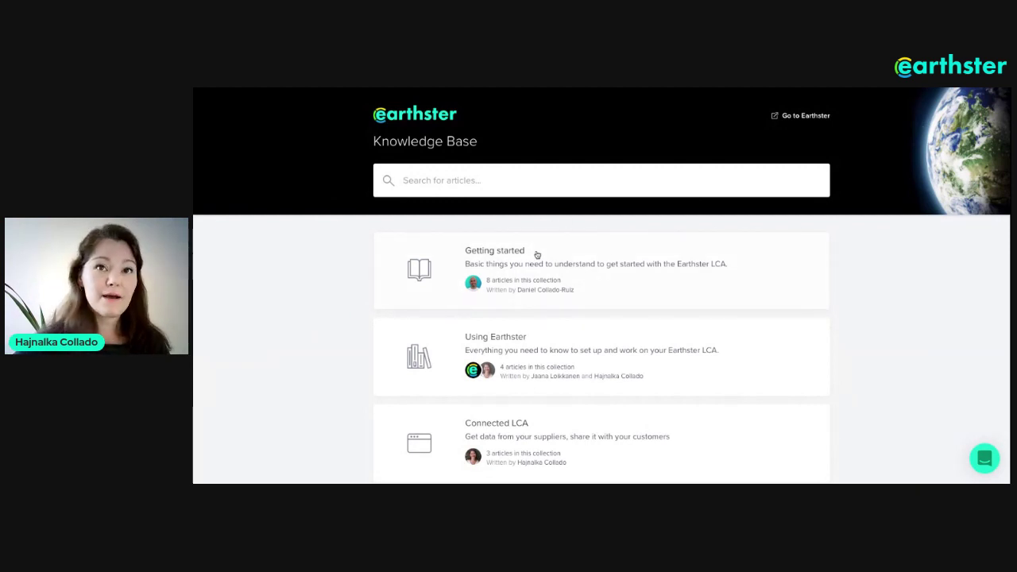
{"action": "left_click", "coordinate": [499, 251]}
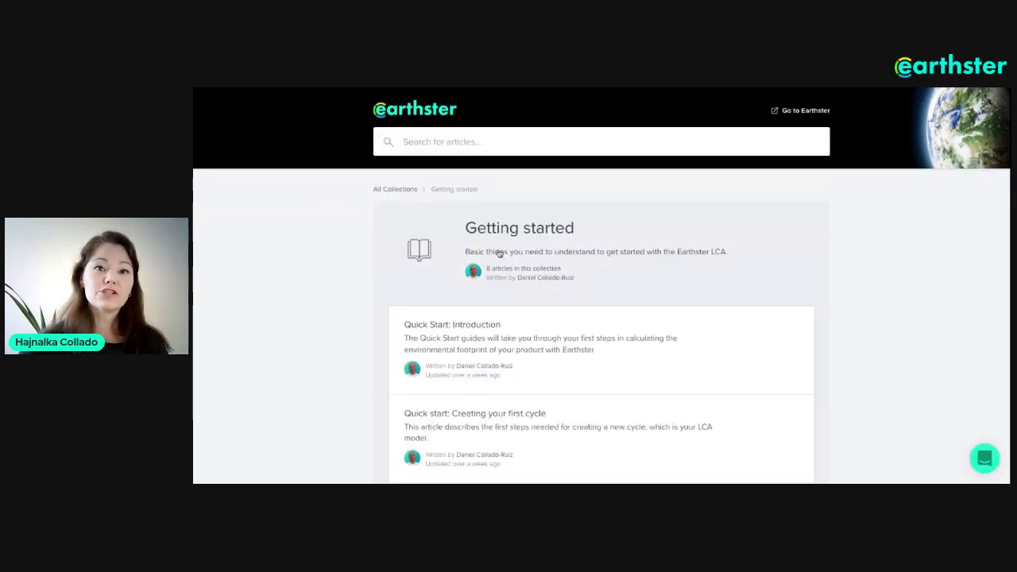
{"action": "scroll", "coordinate": [568, 413], "scroll_direction": "down", "scroll_amount": 2}
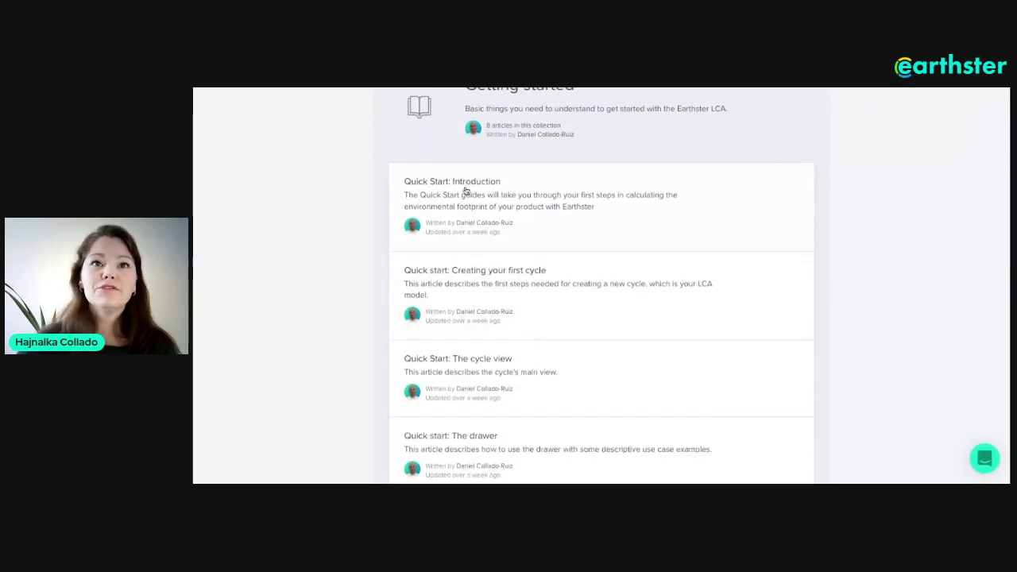
{"action": "left_click", "coordinate": [464, 188]}
{"action": "scroll", "coordinate": [647, 289], "scroll_direction": "down", "scroll_amount": 10}
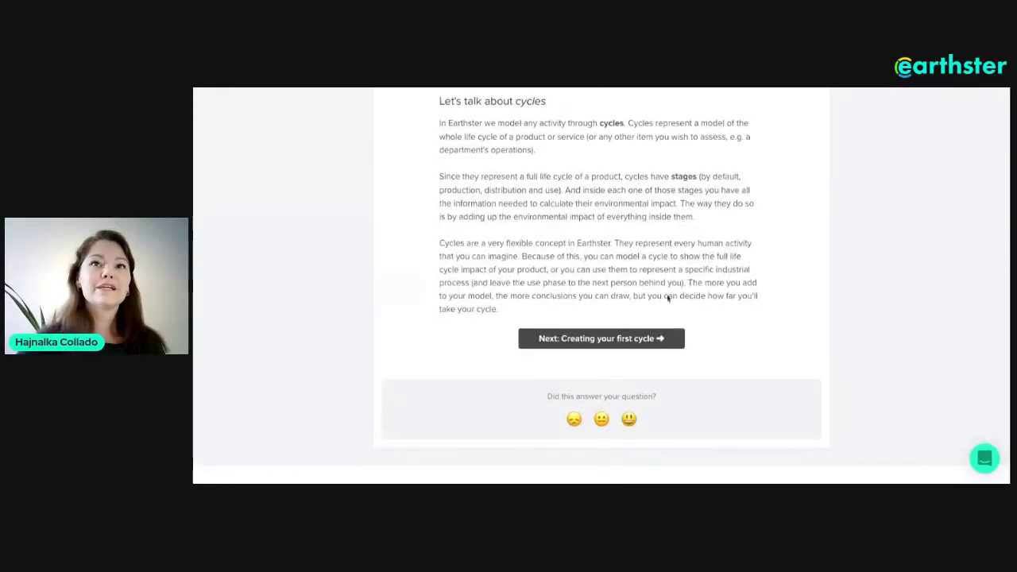
{"action": "scroll", "coordinate": [652, 262], "scroll_direction": "up", "scroll_amount": 10}
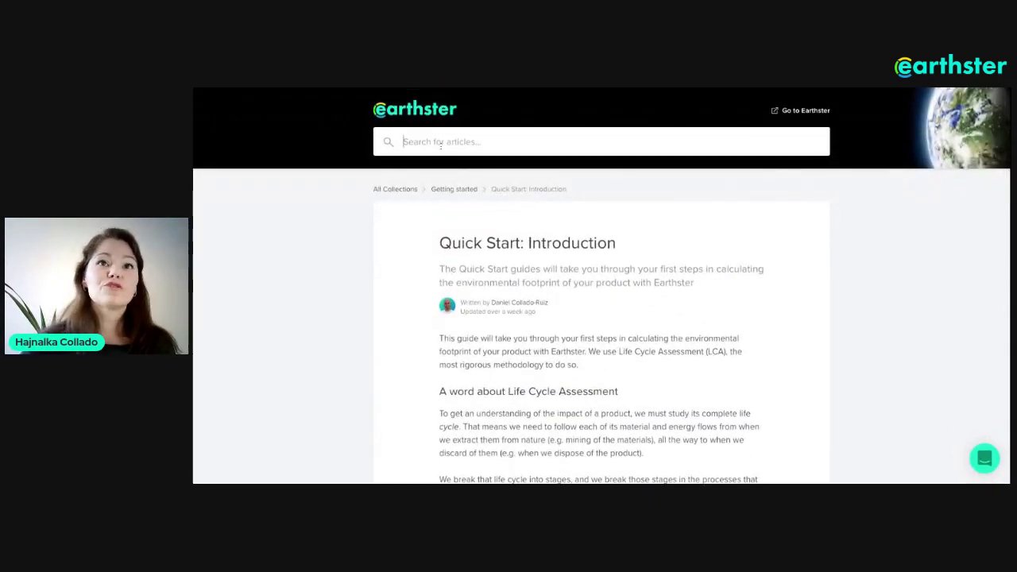
- Search the Knowledge Base for "cycles" and look through the matching articles
{"action": "type", "text": "cyc"}
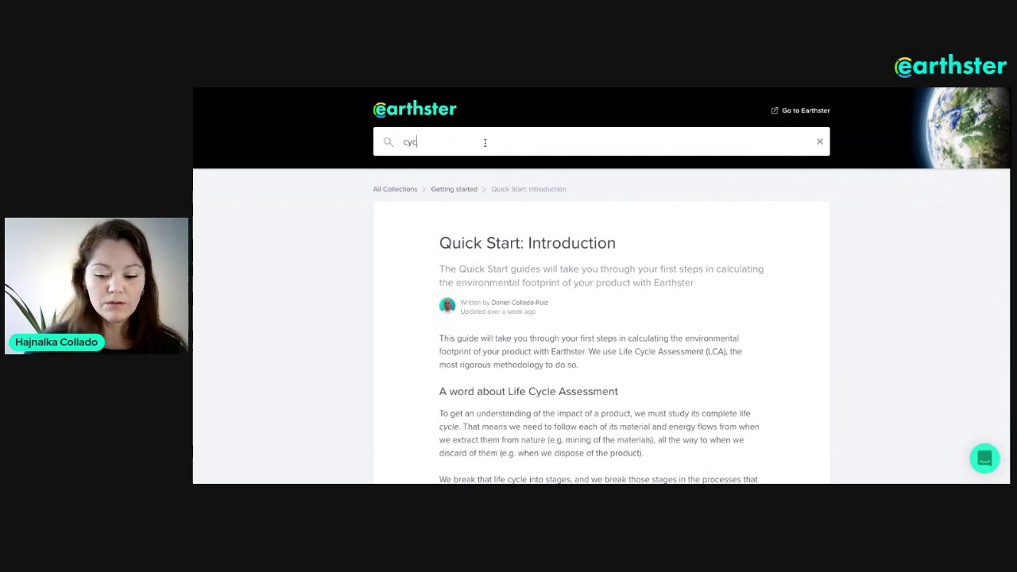
{"action": "type", "text": "les"}
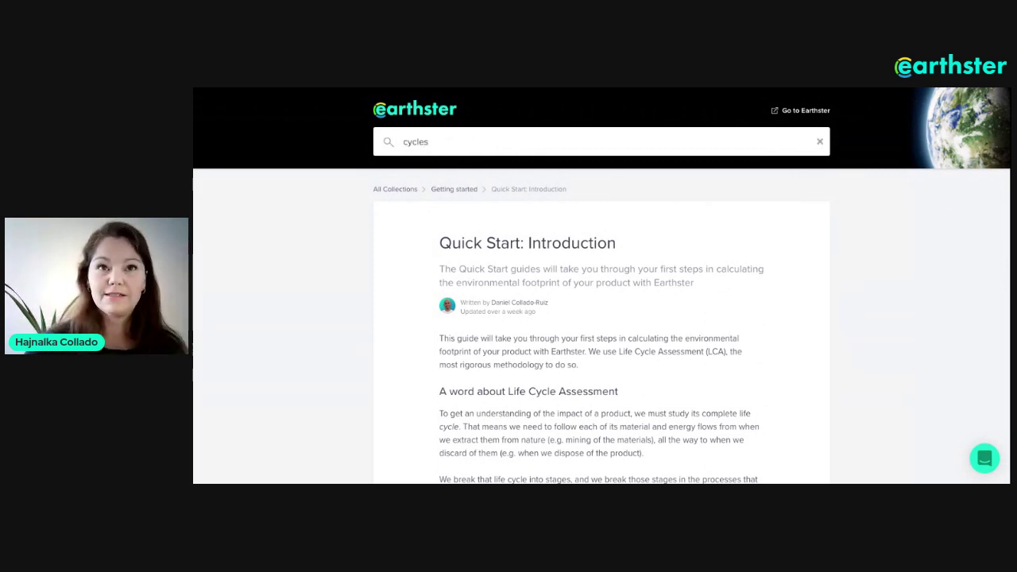
{"action": "key", "text": "Return"}
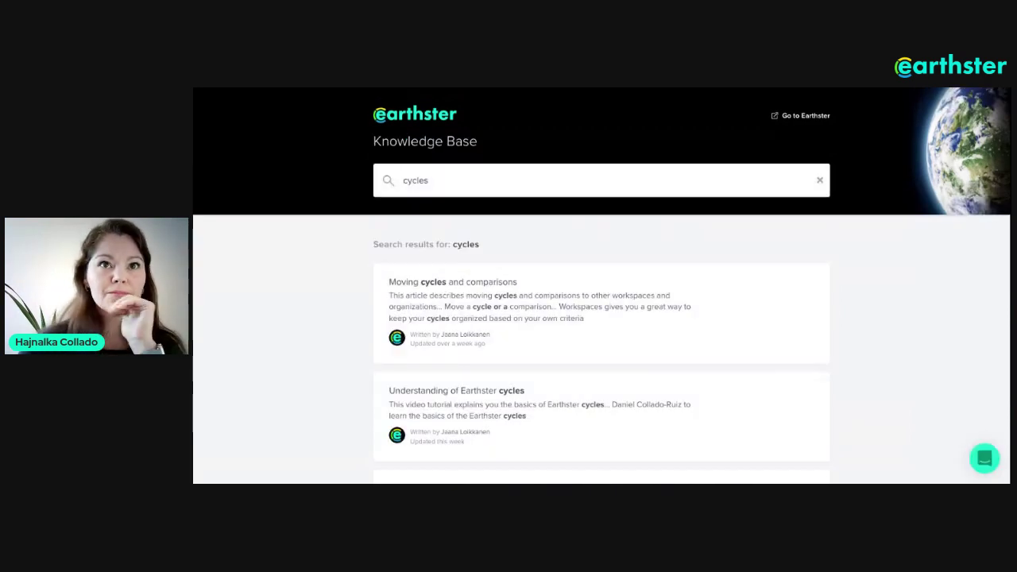
{"action": "scroll", "coordinate": [513, 294], "scroll_direction": "down", "scroll_amount": 2}
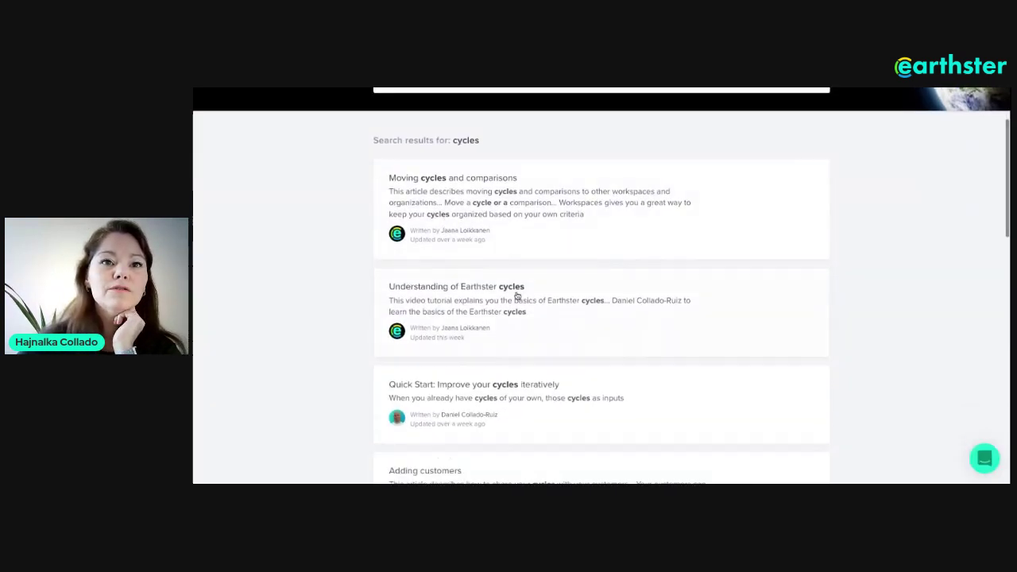
{"action": "scroll", "coordinate": [516, 295], "scroll_direction": "down", "scroll_amount": 3}
{"action": "scroll", "coordinate": [500, 336], "scroll_direction": "down", "scroll_amount": 5}
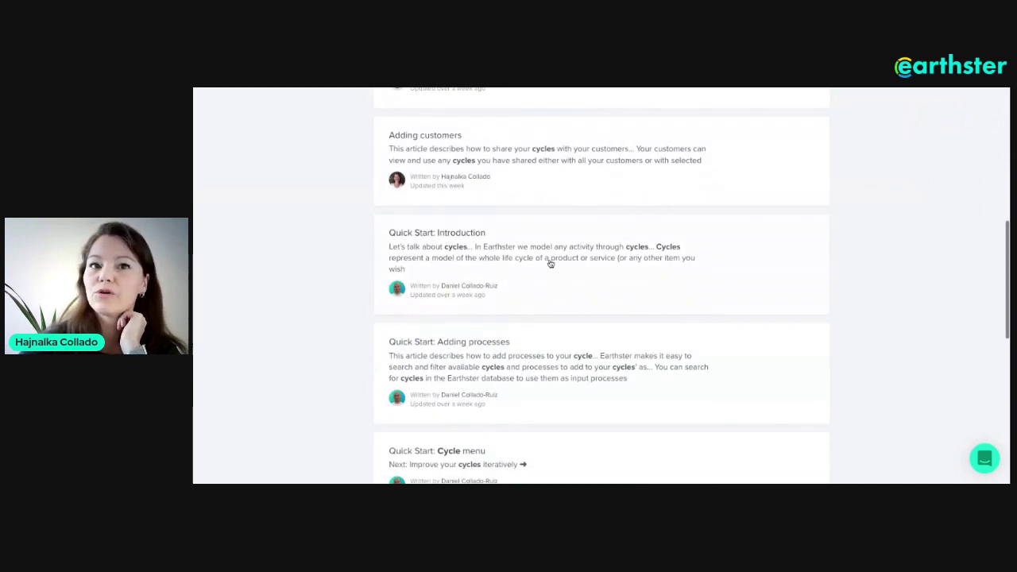
{"action": "scroll", "coordinate": [548, 263], "scroll_direction": "down", "scroll_amount": 3}
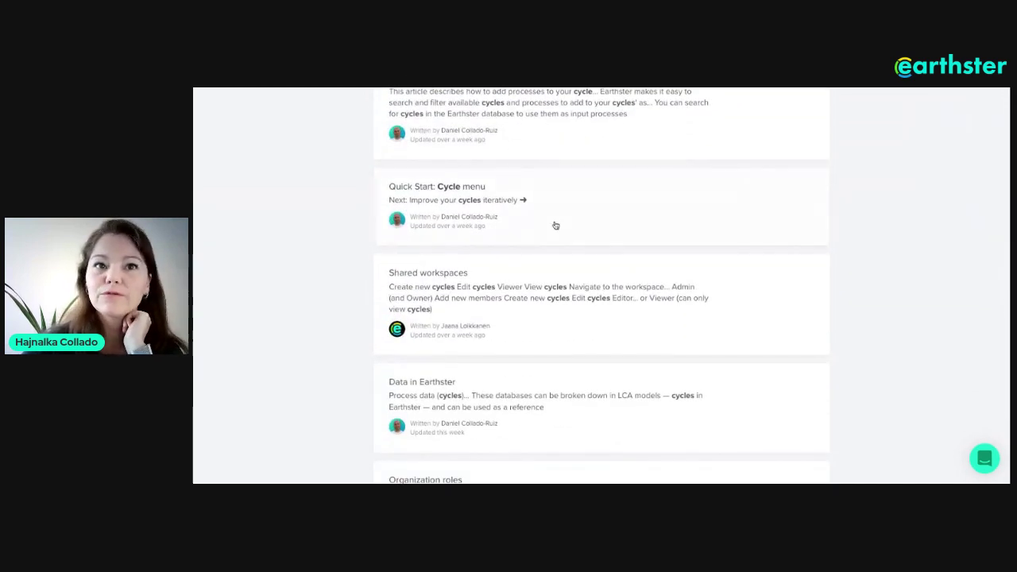
{"action": "scroll", "coordinate": [555, 226], "scroll_direction": "down", "scroll_amount": 3}
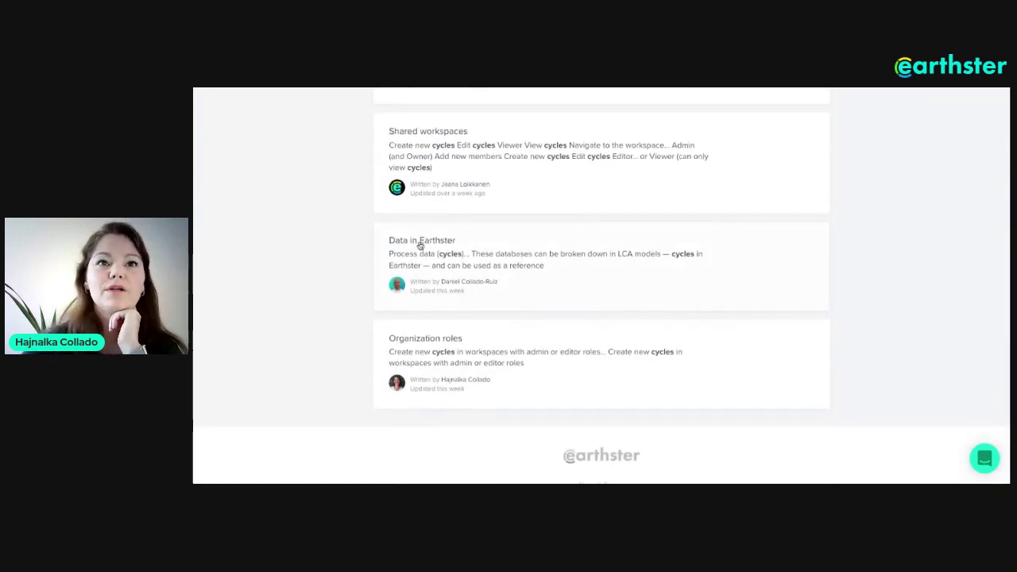
- Skim the Data in Earthster article and return to the overview of all Knowledge Base collections
{"action": "left_click", "coordinate": [420, 246]}
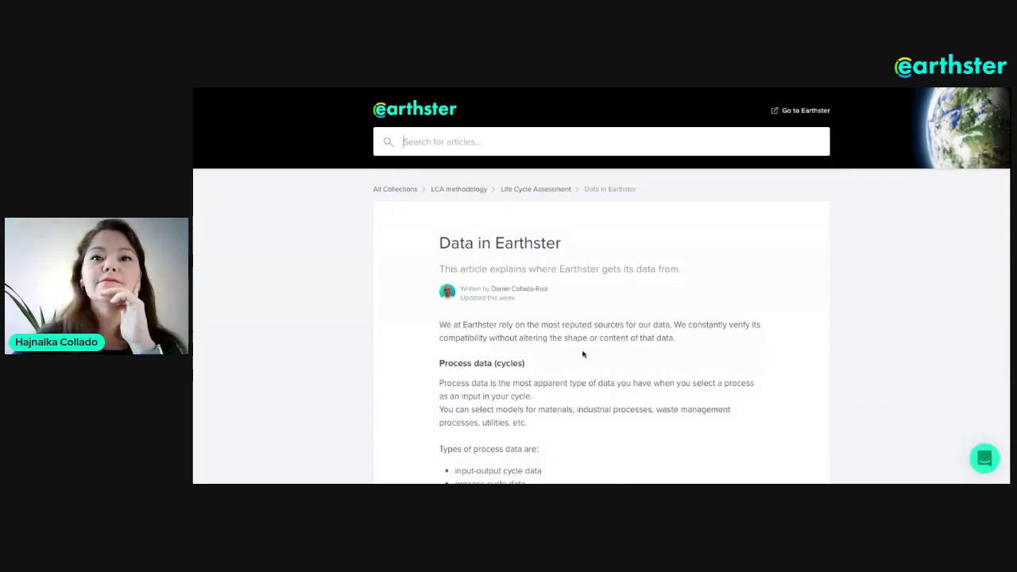
{"action": "scroll", "coordinate": [444, 230], "scroll_direction": "down", "scroll_amount": 5}
{"action": "scroll", "coordinate": [572, 297], "scroll_direction": "down", "scroll_amount": 6}
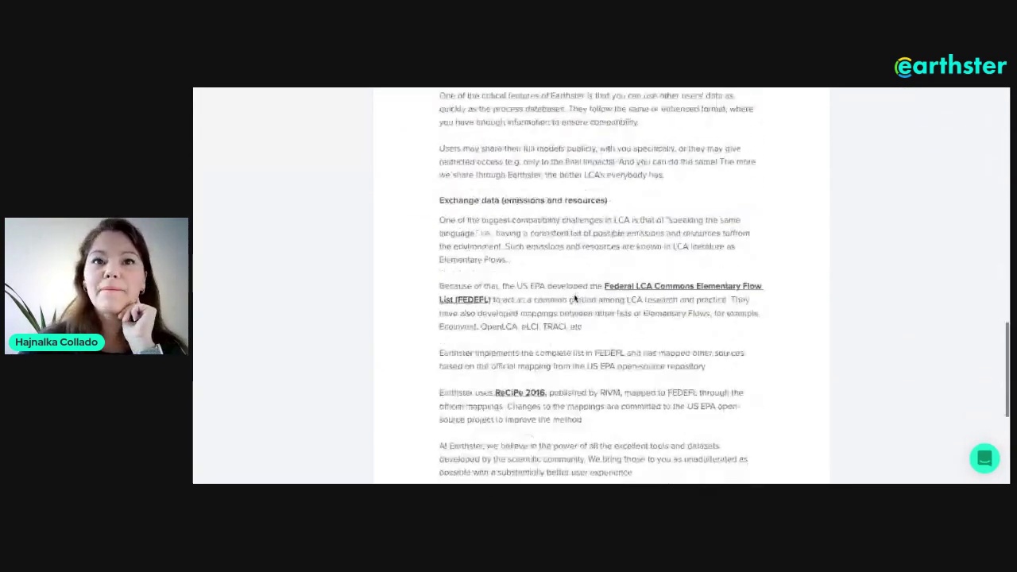
{"action": "scroll", "coordinate": [575, 298], "scroll_direction": "up", "scroll_amount": 9}
{"action": "scroll", "coordinate": [575, 298], "scroll_direction": "up", "scroll_amount": 3}
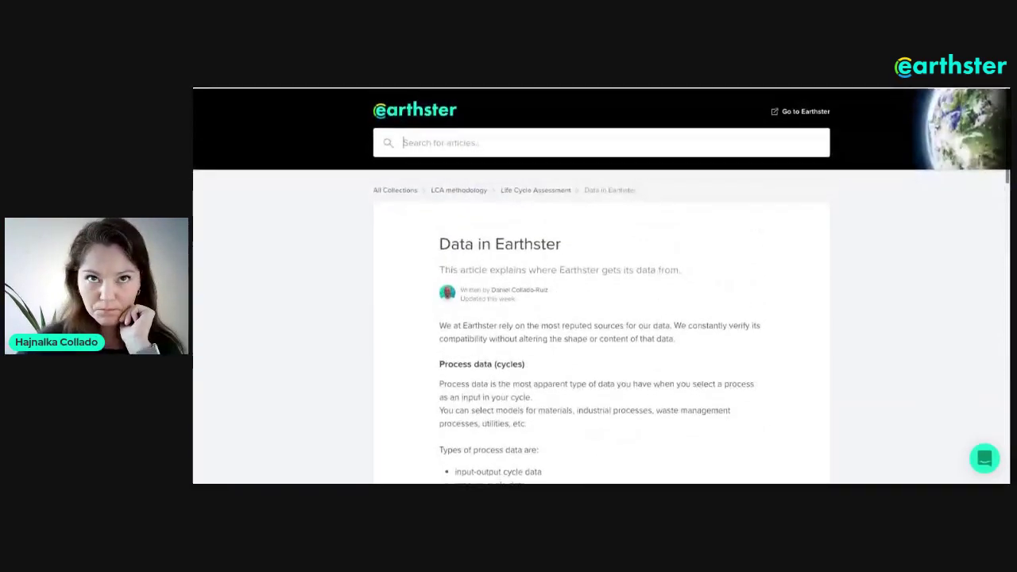
{"action": "left_click", "coordinate": [402, 191]}
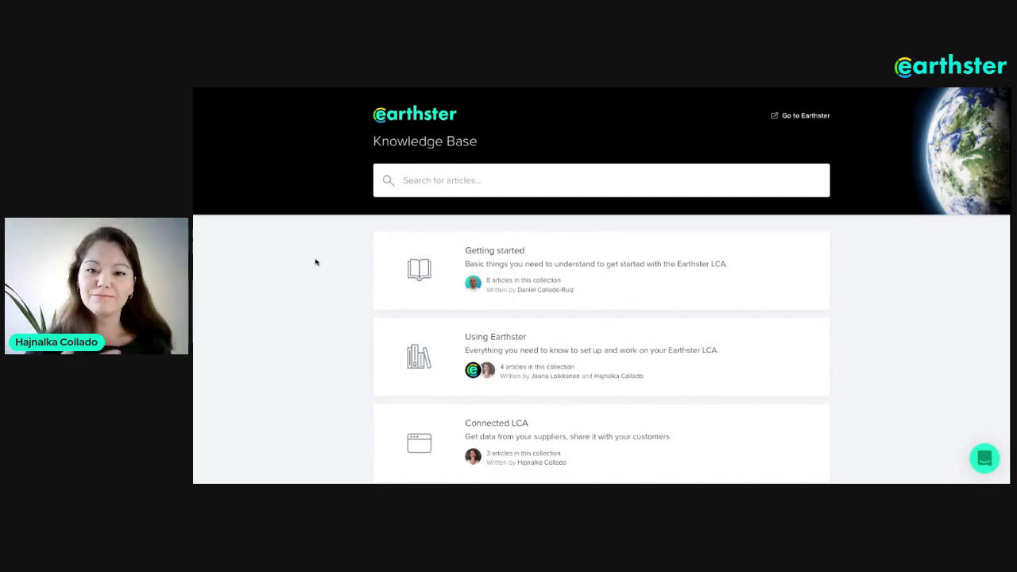
- Leave the Knowledge Base for Earthster, switch to the personal workspace and open the Computer mouse (for demos, fully public) (copy) cycle
{"action": "left_click", "coordinate": [915, 90]}
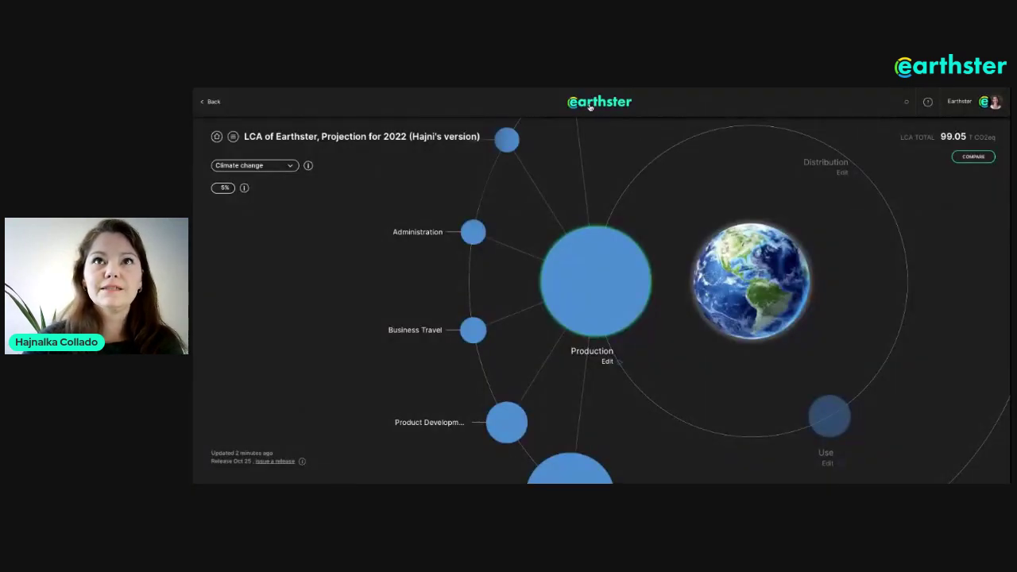
{"action": "left_click", "coordinate": [589, 106]}
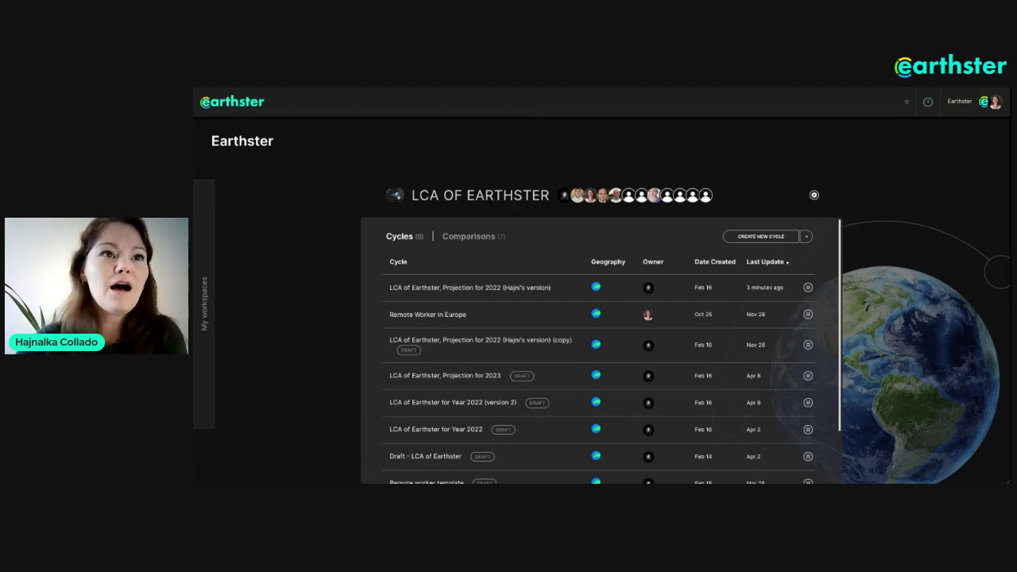
{"action": "left_click", "coordinate": [204, 301]}
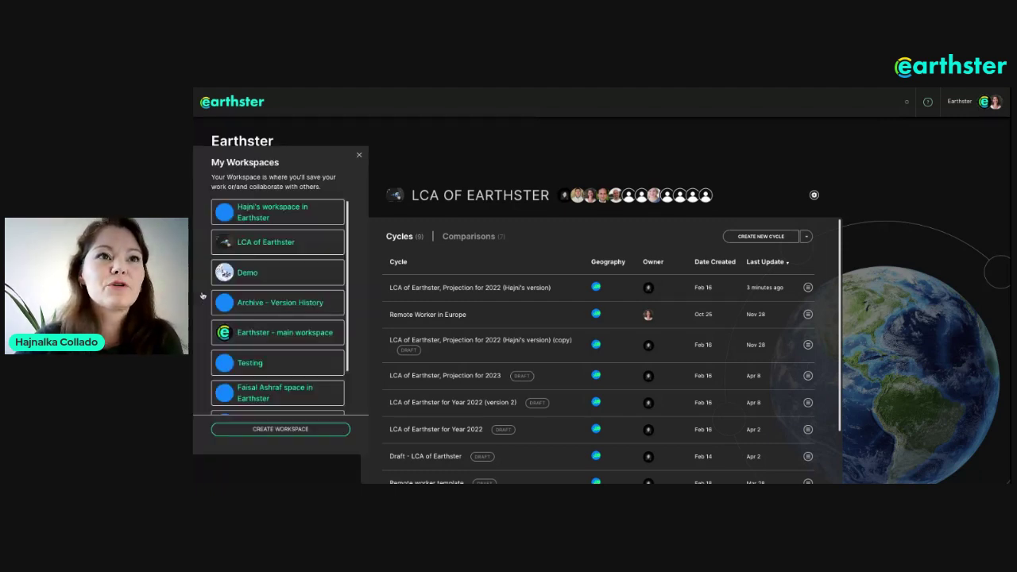
{"action": "left_click", "coordinate": [291, 220]}
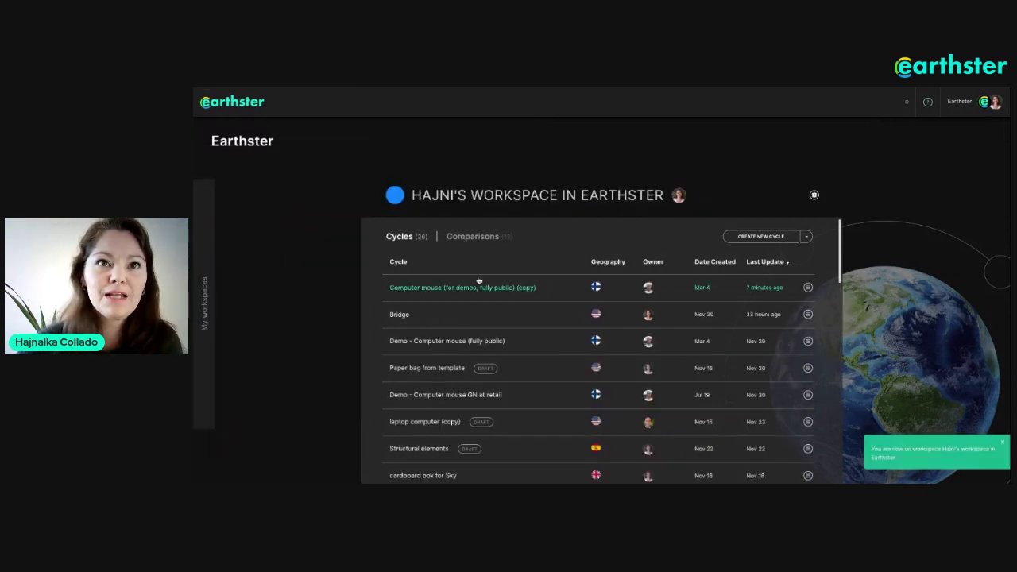
{"action": "left_click", "coordinate": [454, 288]}
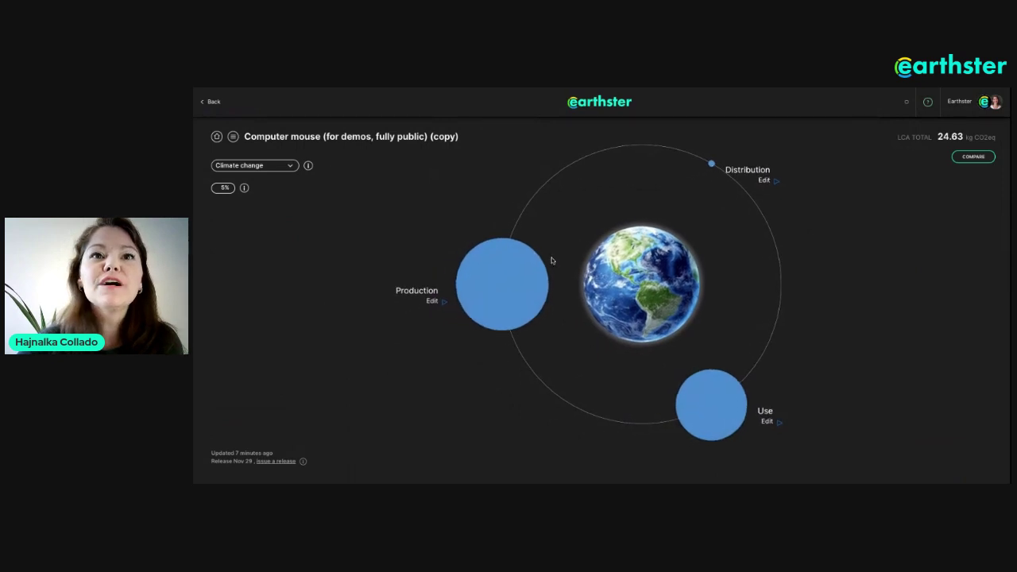
- Reverse the Production stage's chromium steel pipe production to an output and back to an input, and close the details
{"action": "left_click", "coordinate": [513, 291]}
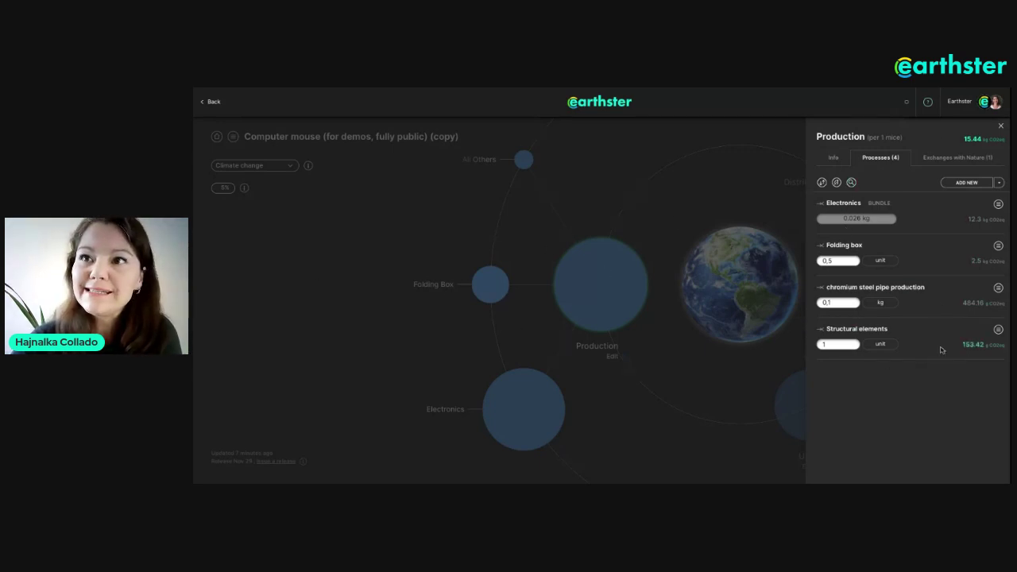
{"action": "left_click", "coordinate": [820, 289]}
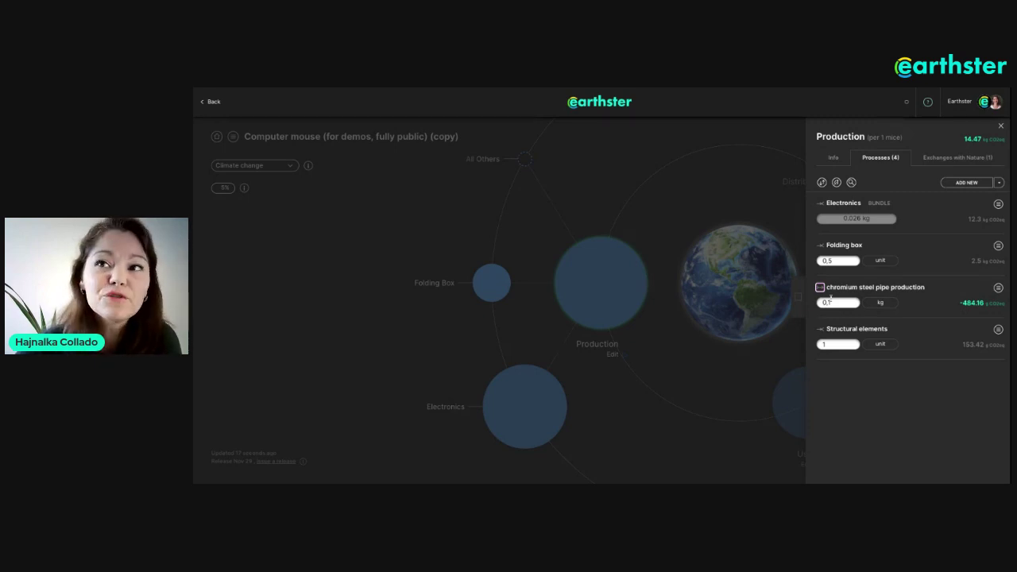
{"action": "left_click", "coordinate": [865, 288]}
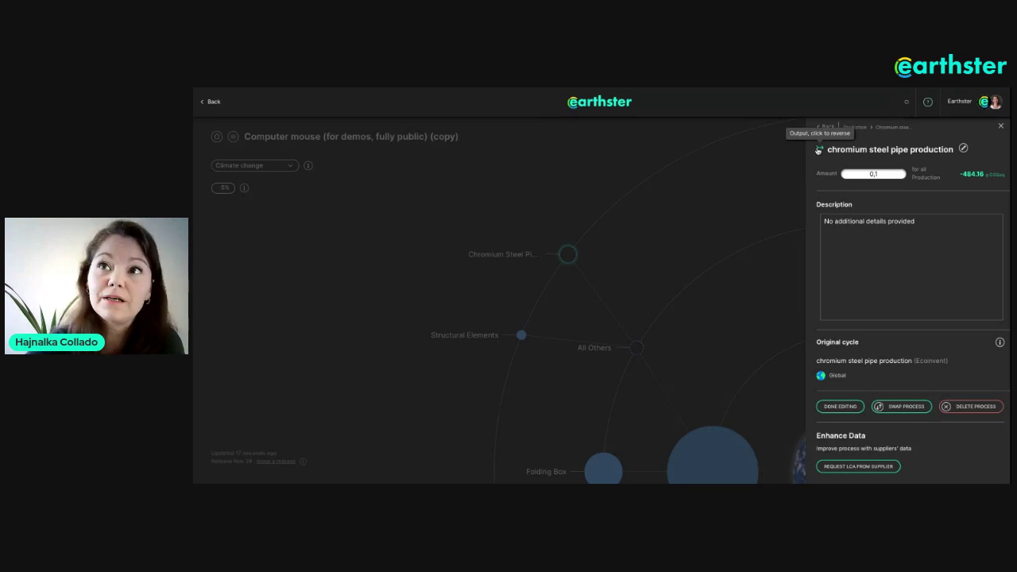
{"action": "left_click", "coordinate": [818, 150]}
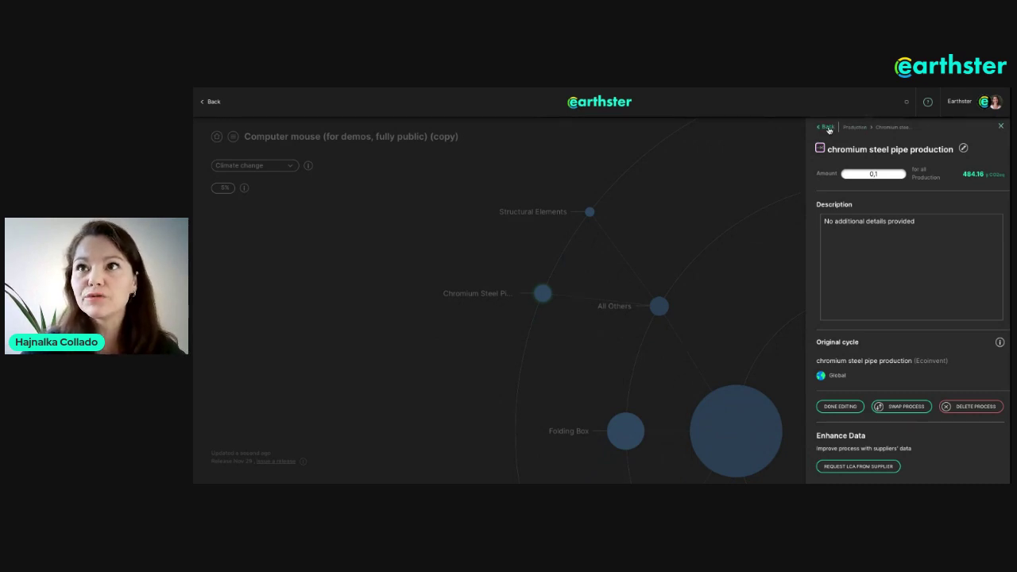
{"action": "left_click", "coordinate": [853, 128]}
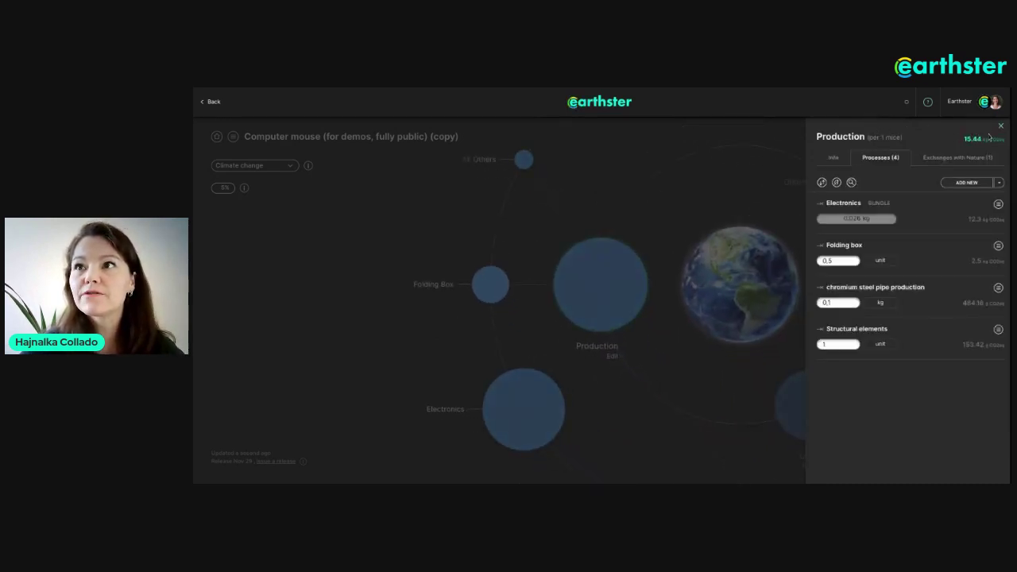
{"action": "left_click", "coordinate": [1000, 126]}
- Open the Use stage's End of life bundle and reverse the waste paperboard treatment's direction, restoring it again
{"action": "left_click", "coordinate": [819, 404]}
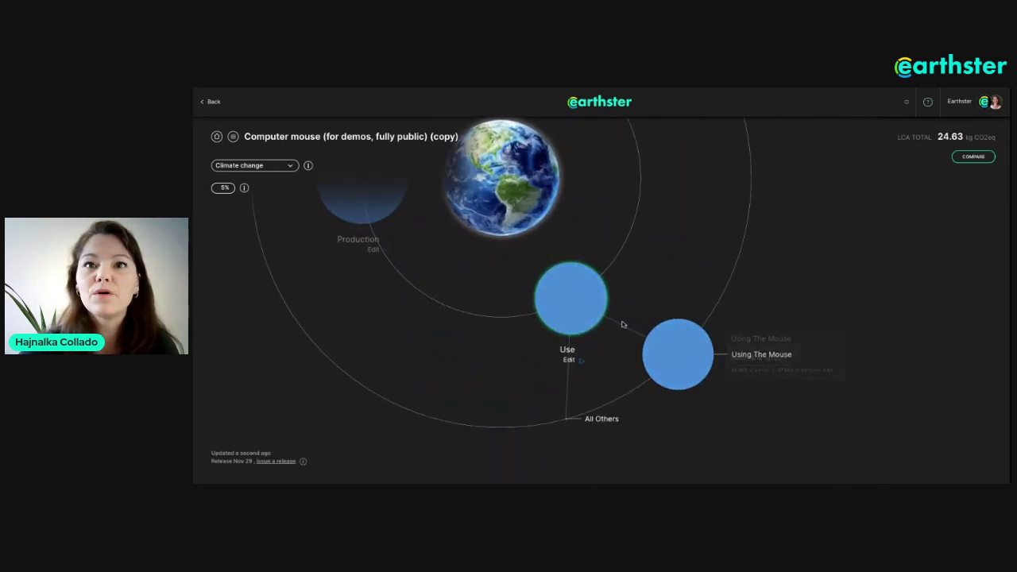
{"action": "left_click", "coordinate": [580, 313]}
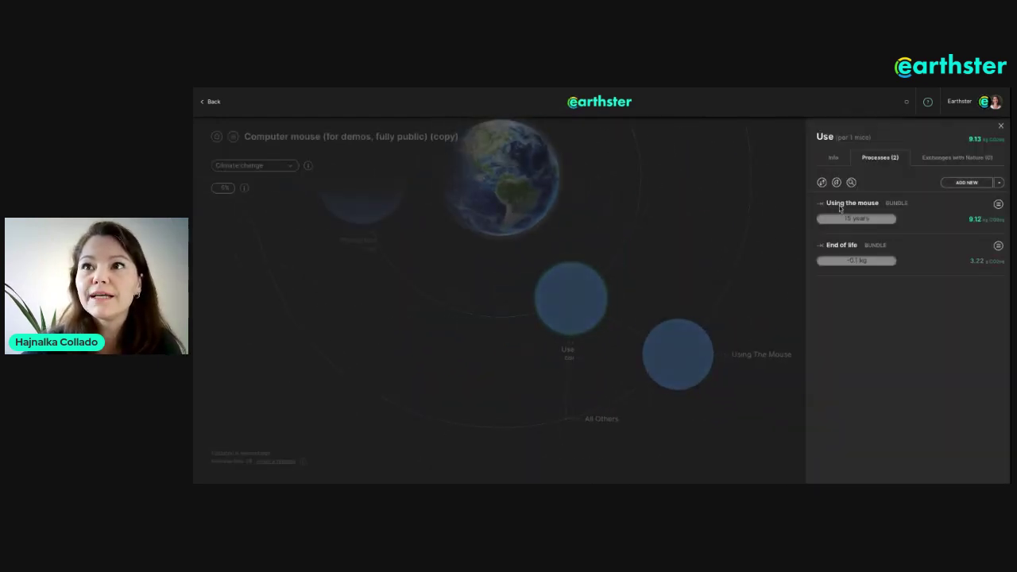
{"action": "left_click", "coordinate": [840, 245]}
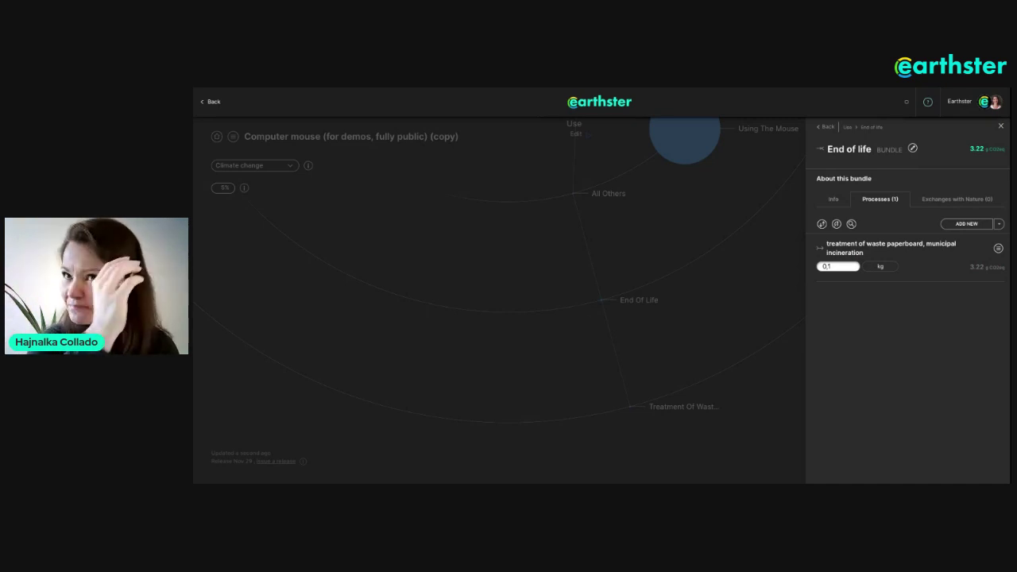
{"action": "left_click", "coordinate": [818, 253]}
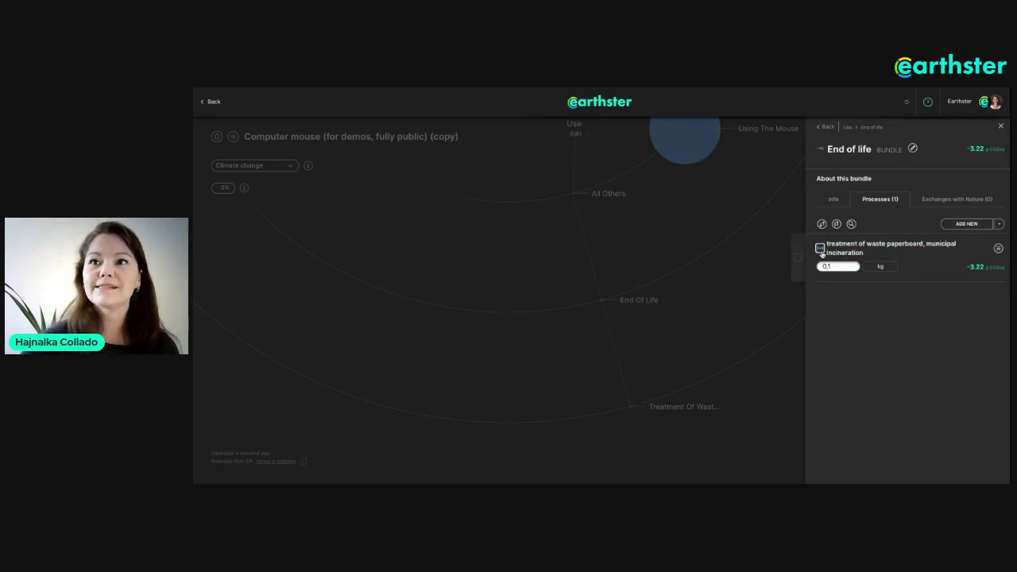
{"action": "left_click", "coordinate": [821, 251]}
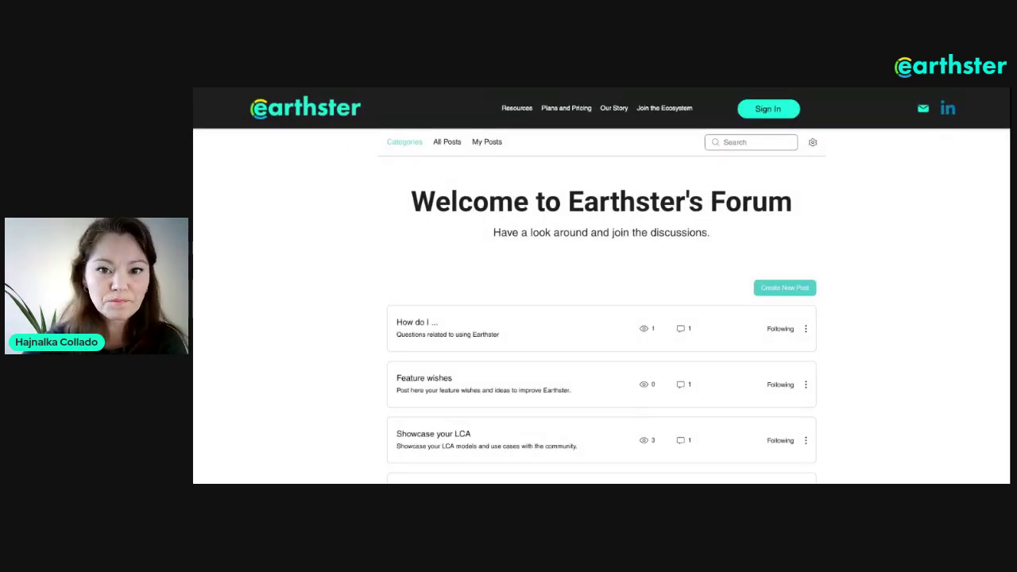
- Look through the discussion categories and new posts in Earthster's Forum
{"action": "scroll", "coordinate": [601, 318], "scroll_direction": "down", "scroll_amount": 3}
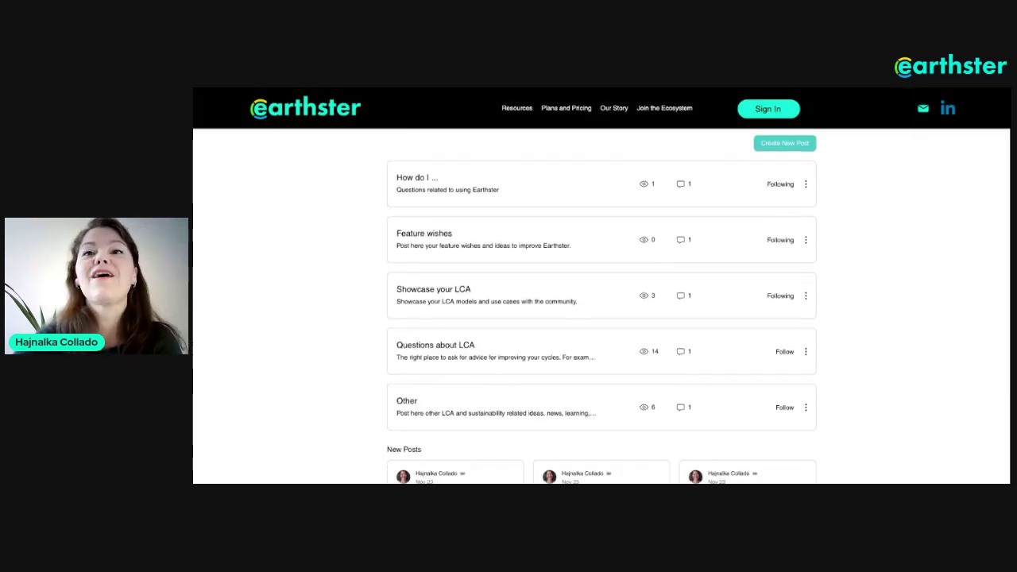
{"action": "scroll", "coordinate": [601, 306], "scroll_direction": "down", "scroll_amount": 2}
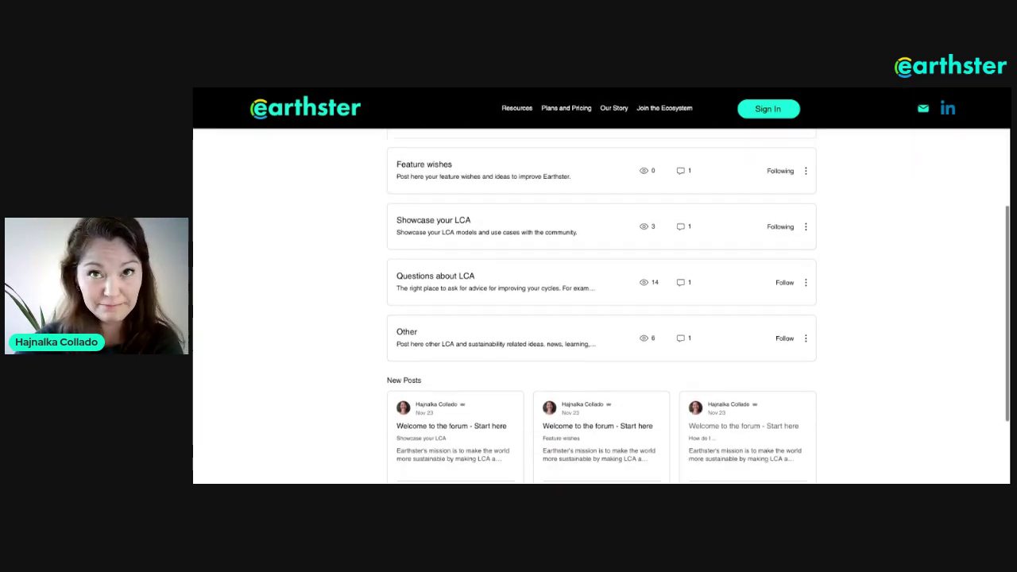
{"action": "scroll", "coordinate": [602, 306], "scroll_direction": "up", "scroll_amount": 1}
{"action": "scroll", "coordinate": [602, 306], "scroll_direction": "up", "scroll_amount": 4}
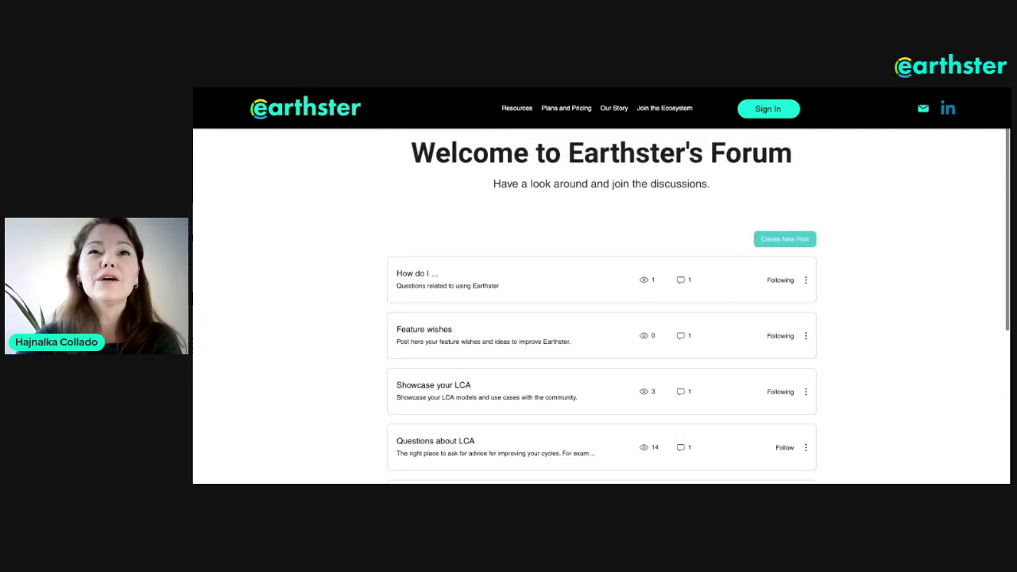
{"action": "scroll", "coordinate": [601, 306], "scroll_direction": "down", "scroll_amount": 1}
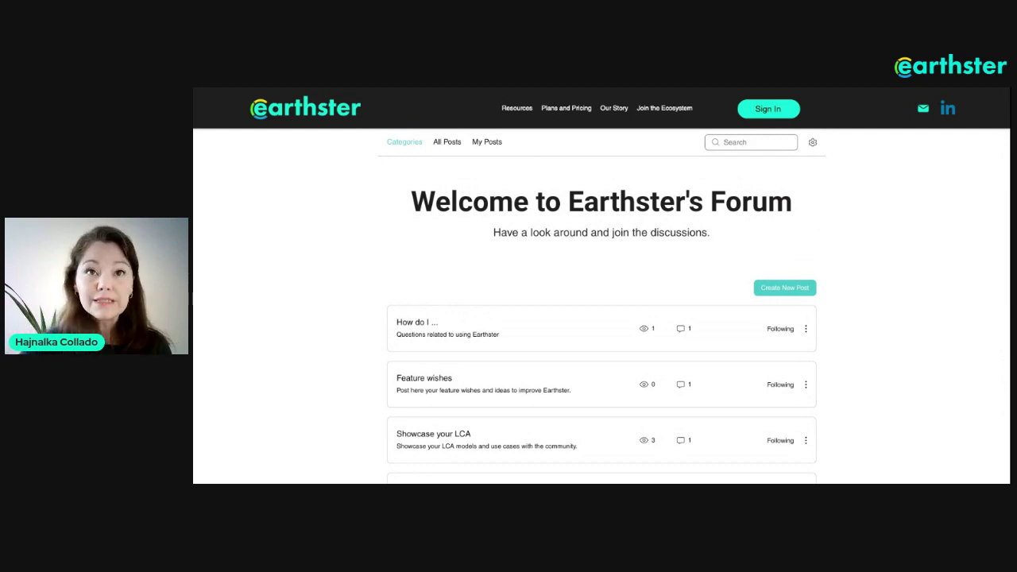
- Review the forum's categories from How do I ... to Other, down to the new posts
{"action": "scroll", "coordinate": [602, 318], "scroll_direction": "down", "scroll_amount": 3}
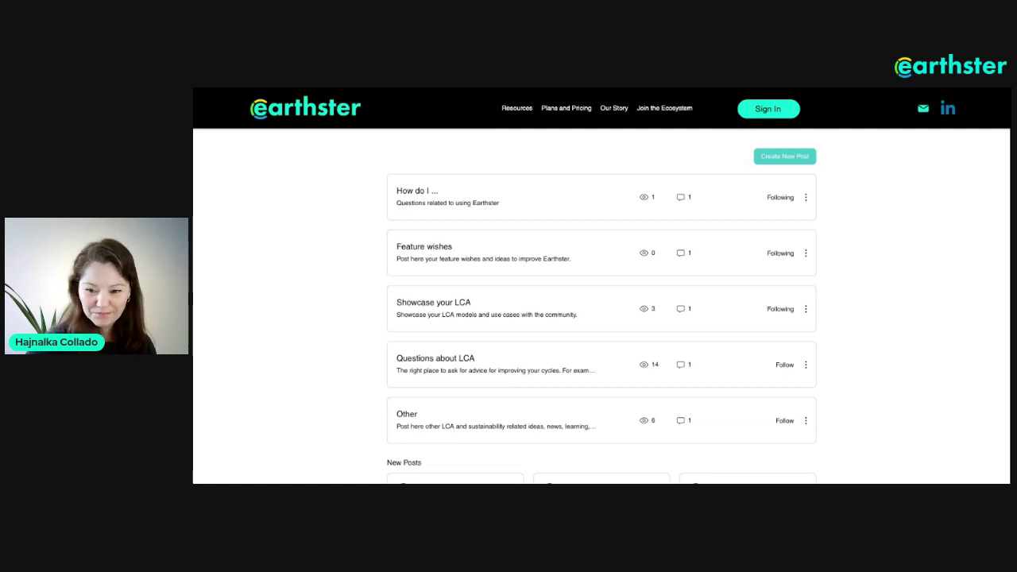
{"action": "scroll", "coordinate": [601, 306], "scroll_direction": "down", "scroll_amount": 1}
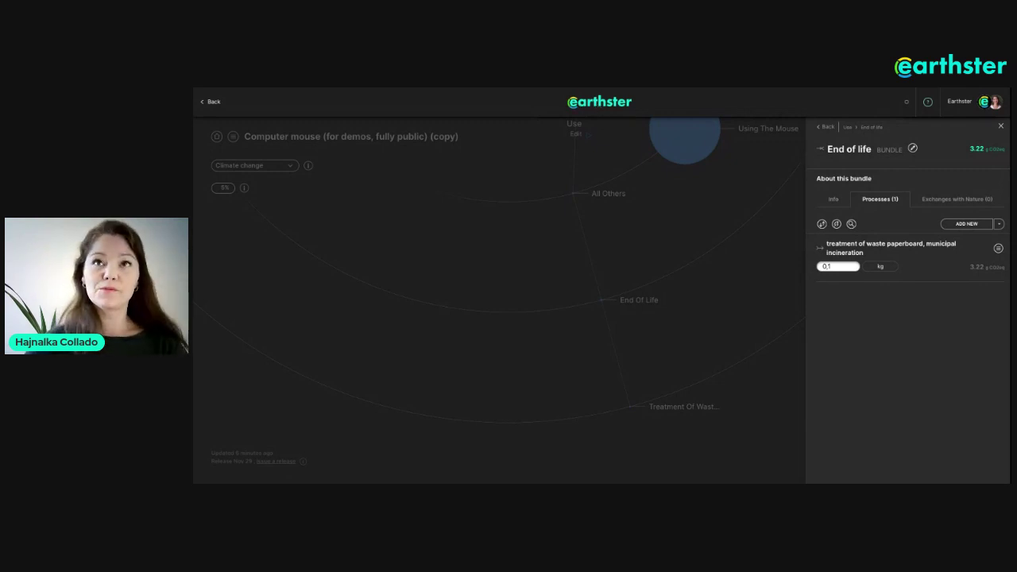
- Return to the personal workspace, look through its cycle list and reopen the Computer mouse (for demos, fully public) (copy) cycle
{"action": "left_click", "coordinate": [600, 102]}
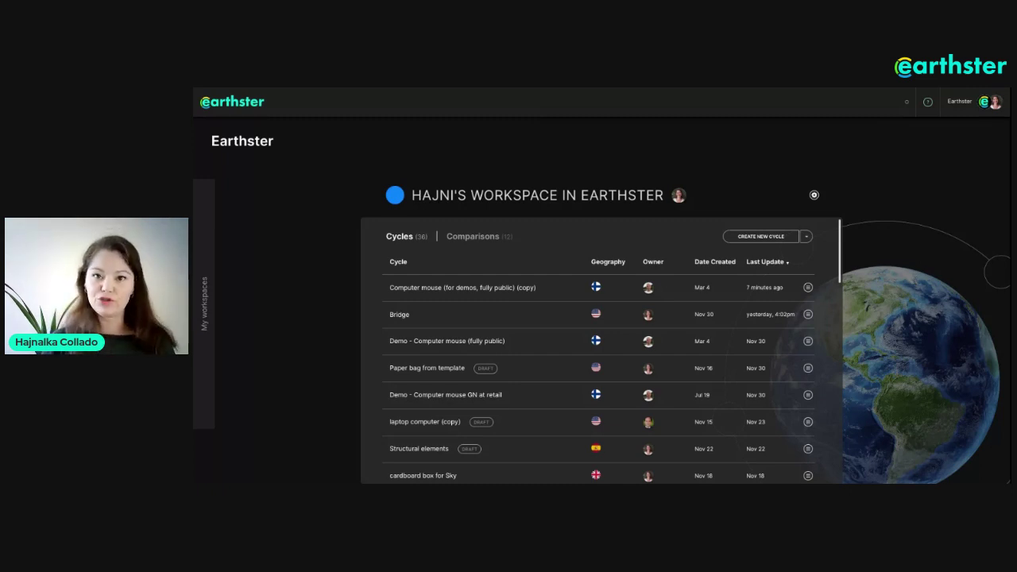
{"action": "left_click", "coordinate": [424, 292]}
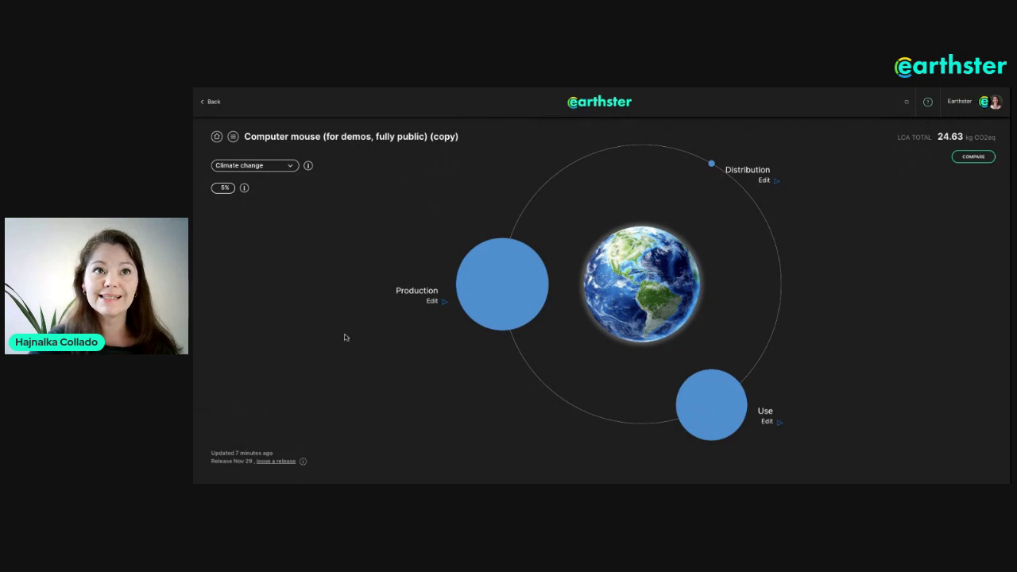
{"action": "left_click", "coordinate": [213, 103]}
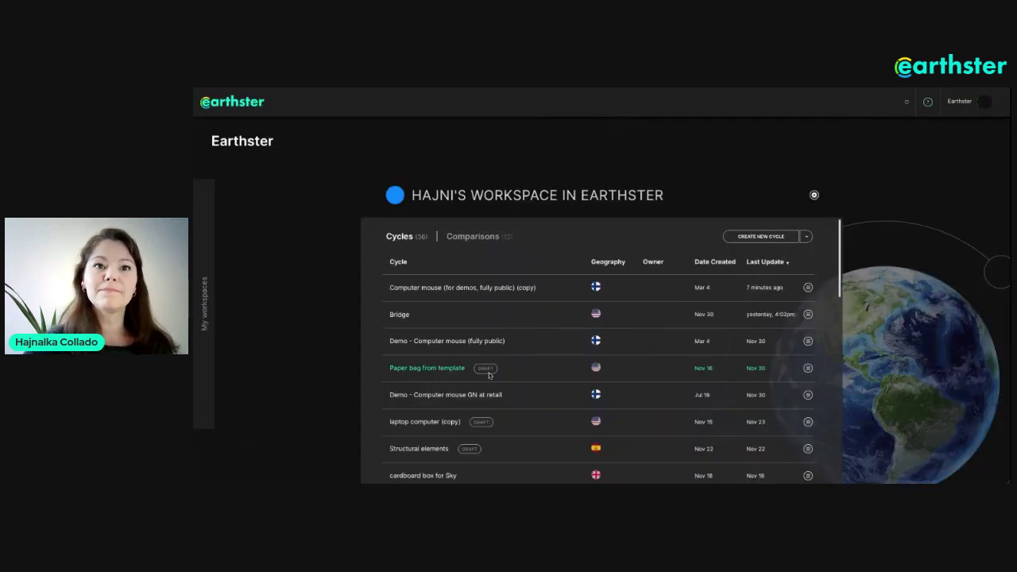
{"action": "scroll", "coordinate": [488, 376], "scroll_direction": "down", "scroll_amount": 1}
{"action": "scroll", "coordinate": [489, 376], "scroll_direction": "down", "scroll_amount": 1}
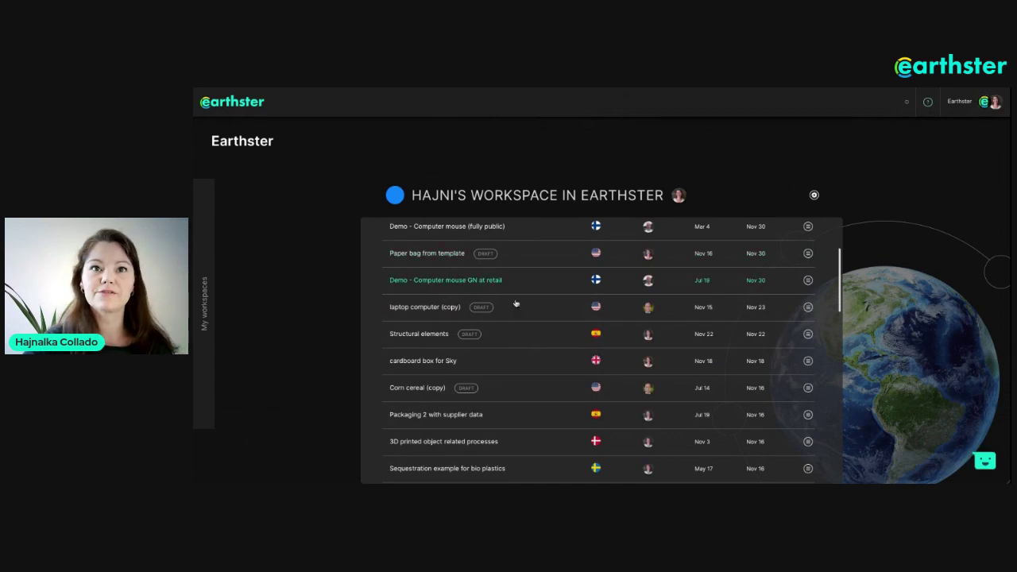
{"action": "scroll", "coordinate": [519, 320], "scroll_direction": "up", "scroll_amount": 2}
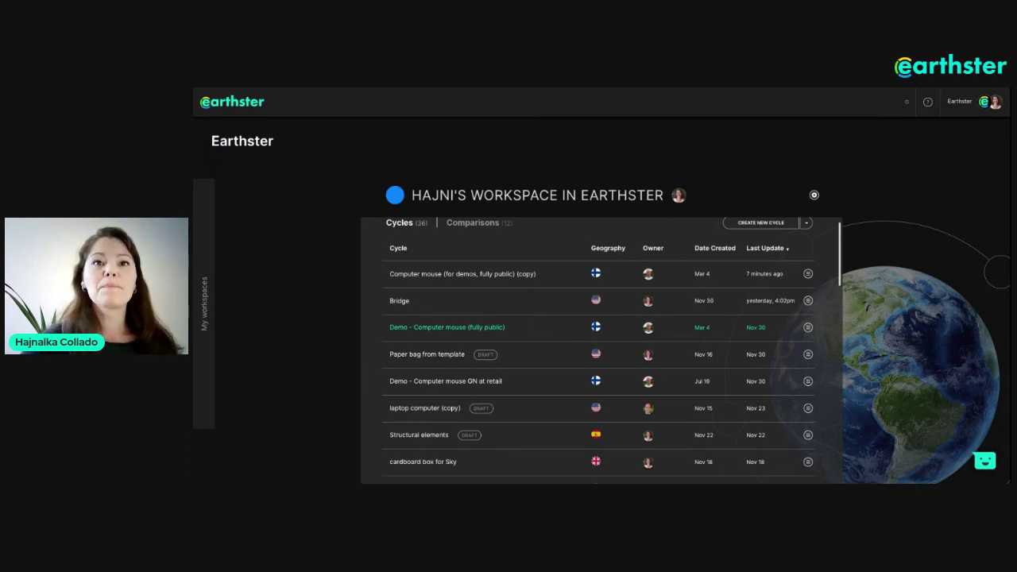
{"action": "scroll", "coordinate": [508, 270], "scroll_direction": "up", "scroll_amount": 1}
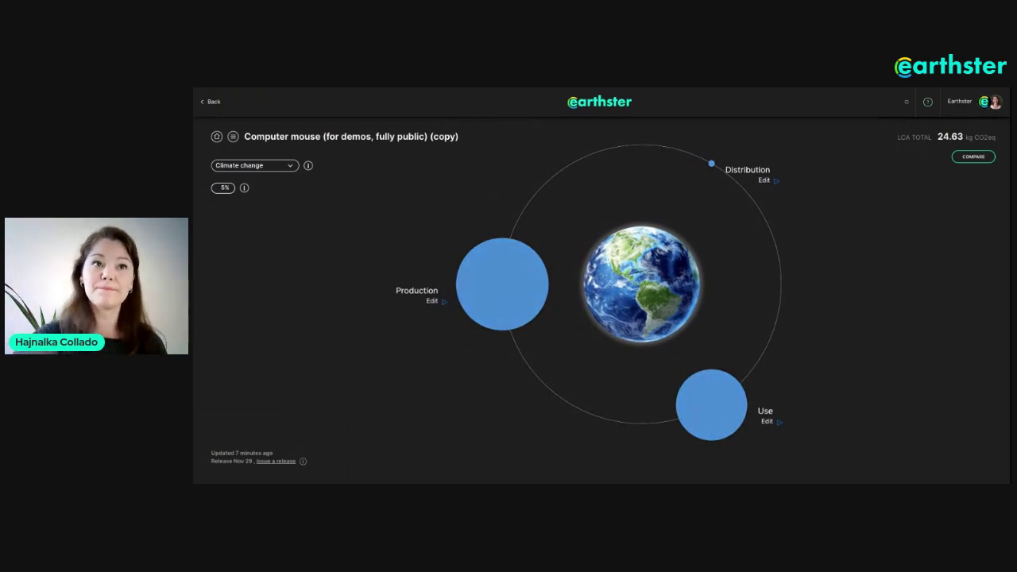
- Open the cycle's overview of who is supplying data and expand the processes supplied by Ecoinvent
{"action": "left_click", "coordinate": [232, 136]}
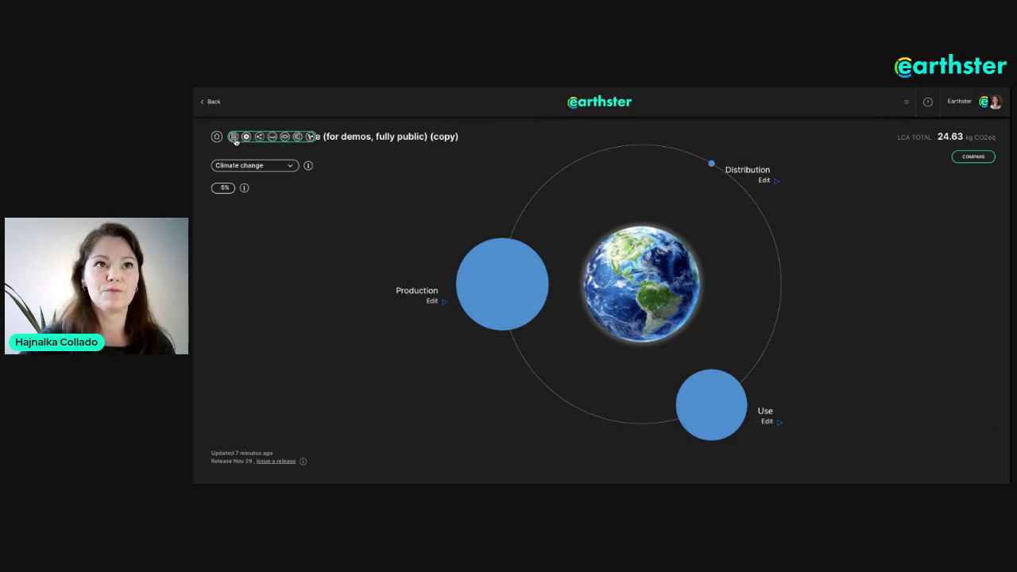
{"action": "left_click", "coordinate": [311, 138]}
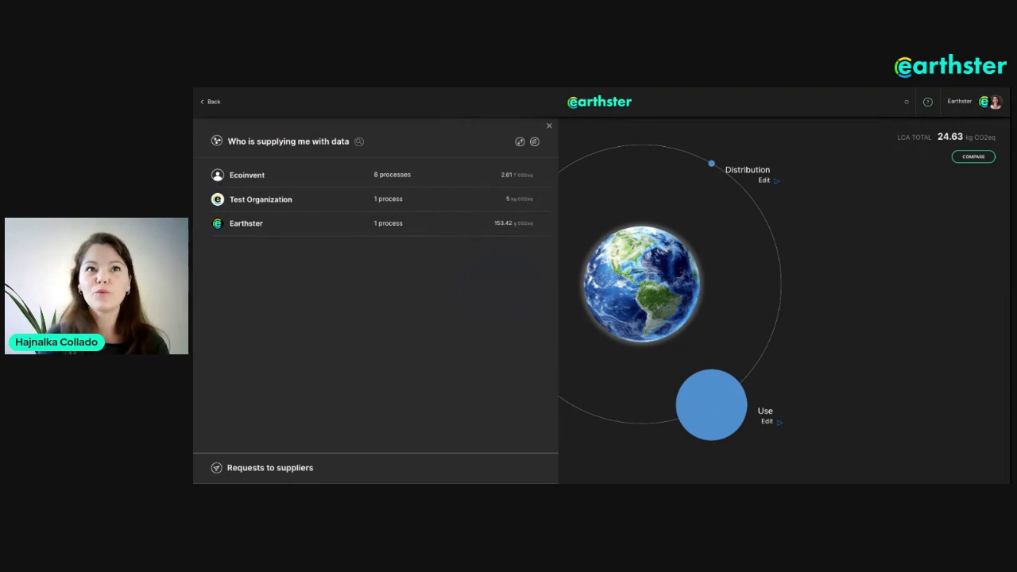
{"action": "left_click", "coordinate": [221, 143]}
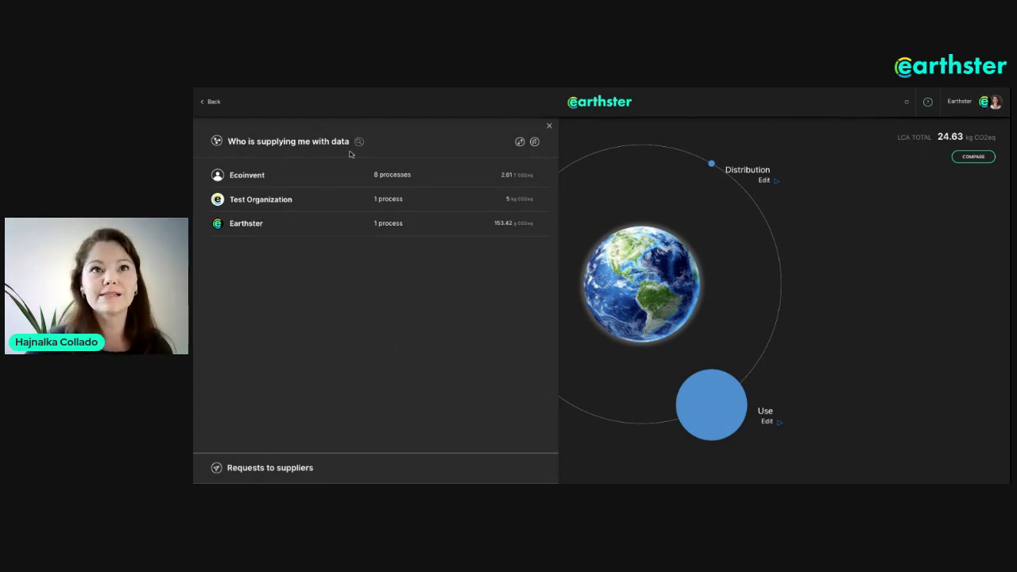
{"action": "left_click", "coordinate": [247, 176]}
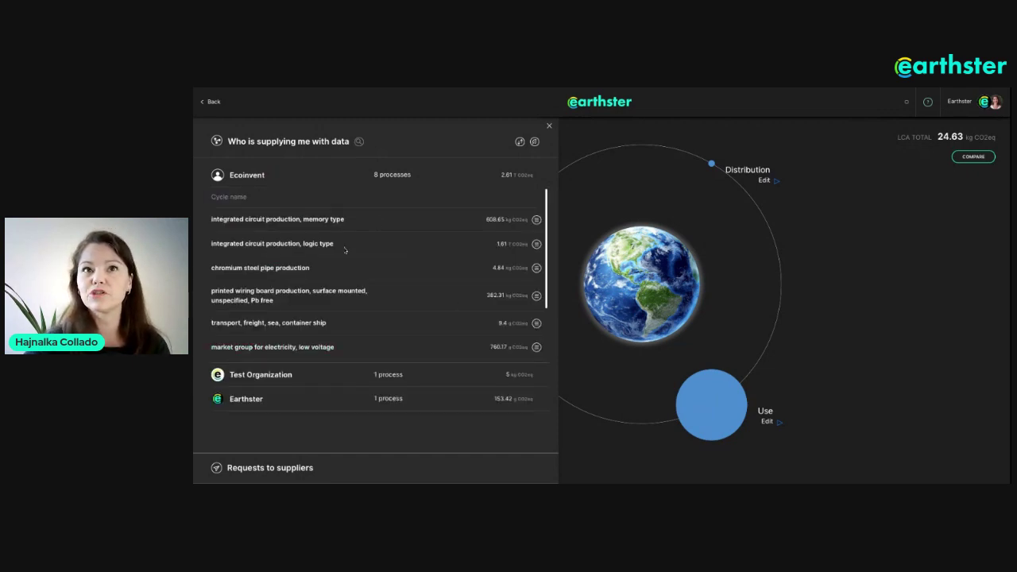
- Switch the impact category of the supplier overview to Water use and back to Climate change
{"action": "left_click", "coordinate": [533, 142]}
{"action": "left_click", "coordinate": [486, 202]}
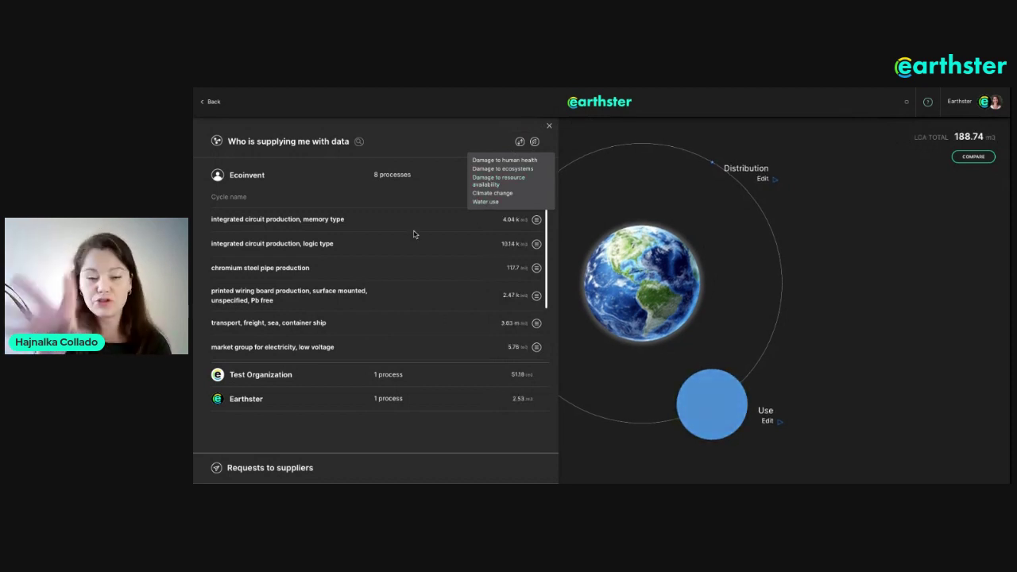
{"action": "left_click", "coordinate": [492, 193]}
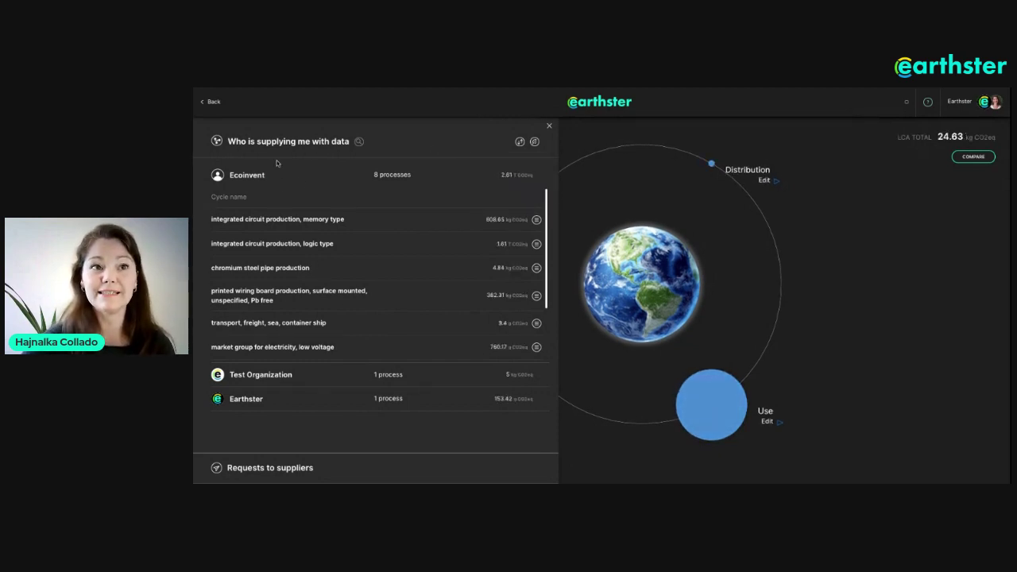
- Expand Test Organization, read the information about its process "the piece that you asked for" and close it
{"action": "left_click", "coordinate": [271, 376]}
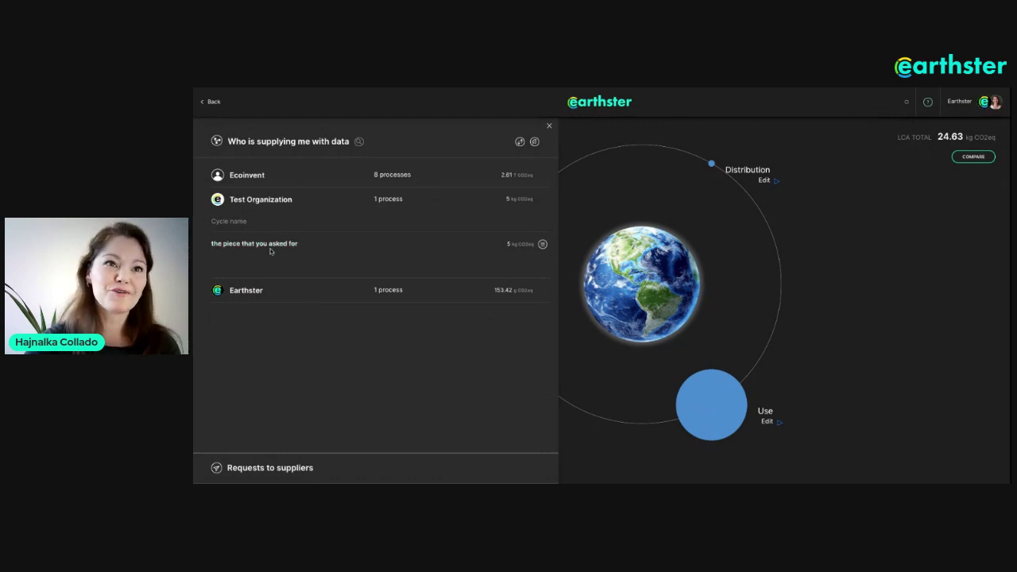
{"action": "mouse_move", "coordinate": [542, 244]}
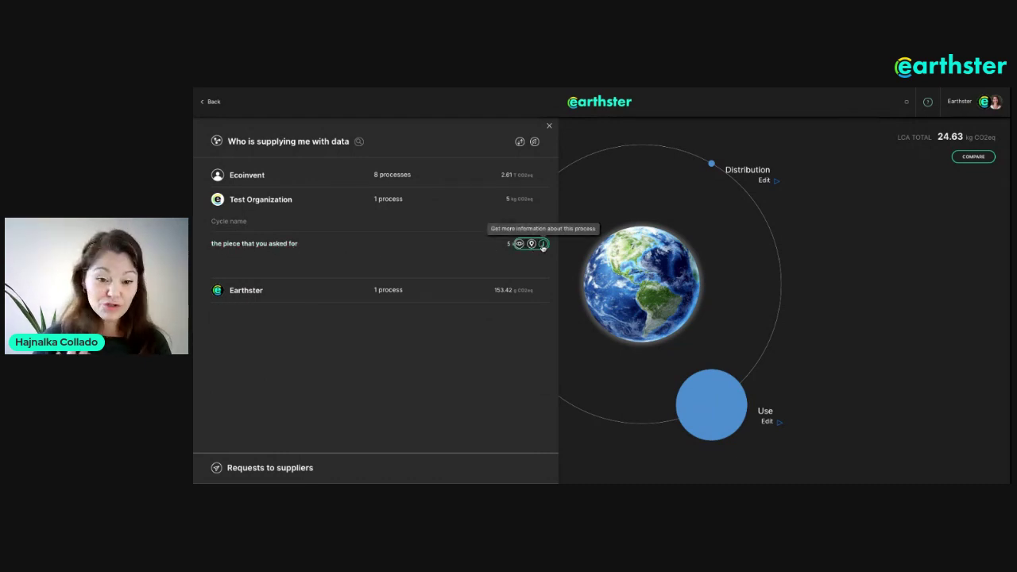
{"action": "left_click", "coordinate": [542, 244]}
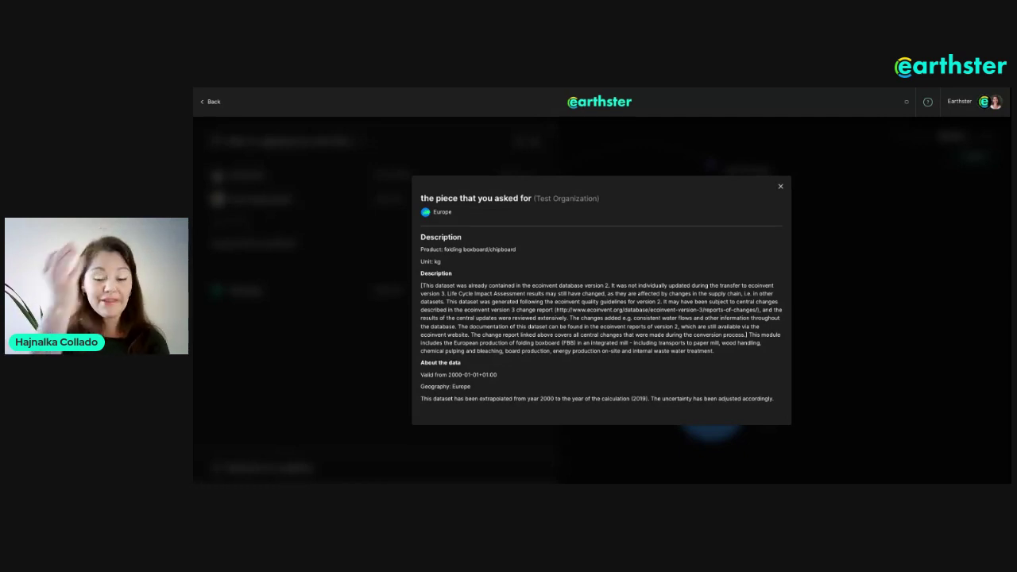
{"action": "left_click", "coordinate": [782, 188]}
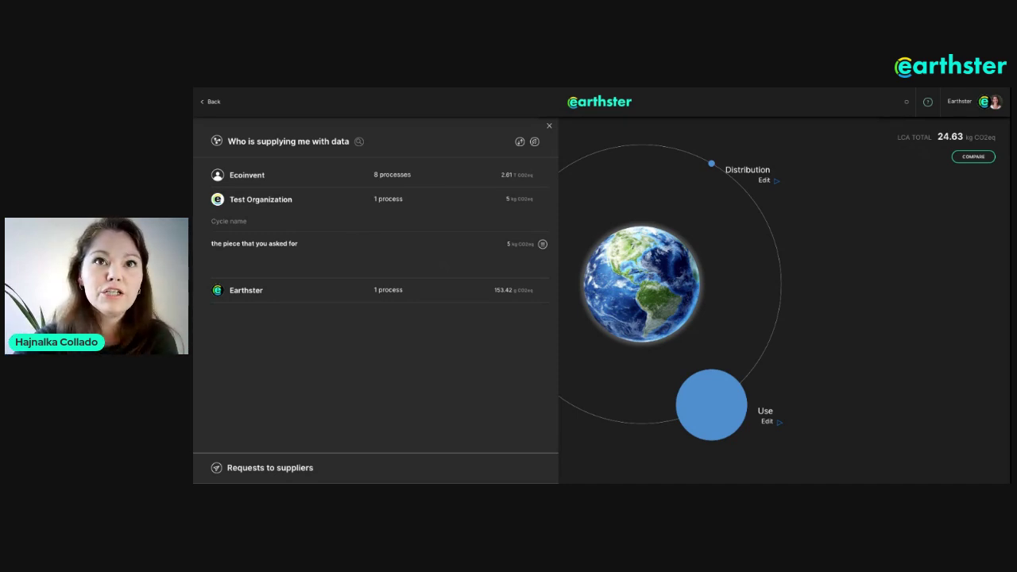
- Expand the Earthster supplier, open the information about its Structural elements process and try to view it as a cycle
{"action": "mouse_move", "coordinate": [482, 206]}
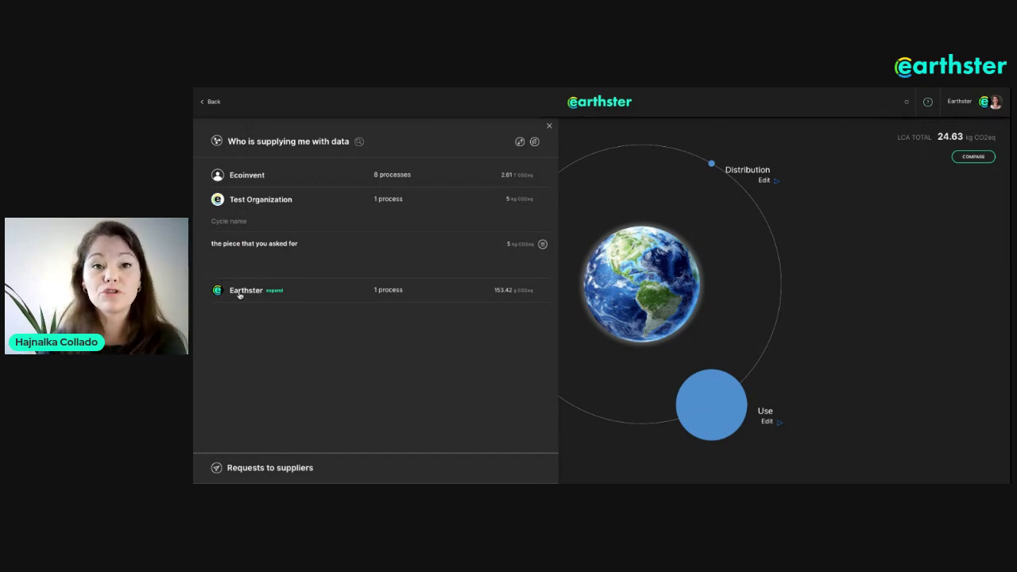
{"action": "left_click", "coordinate": [311, 293]}
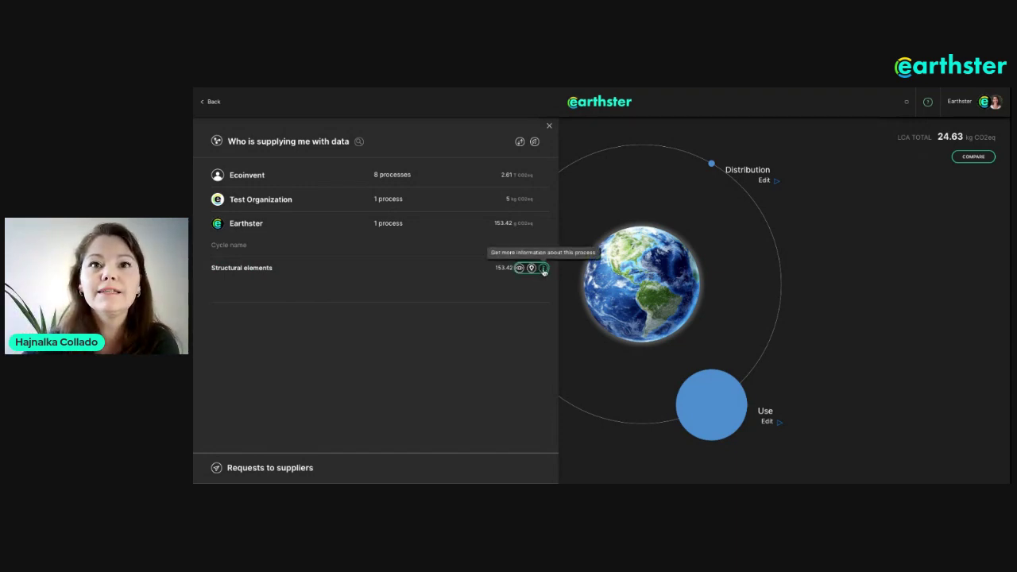
{"action": "left_click", "coordinate": [544, 268]}
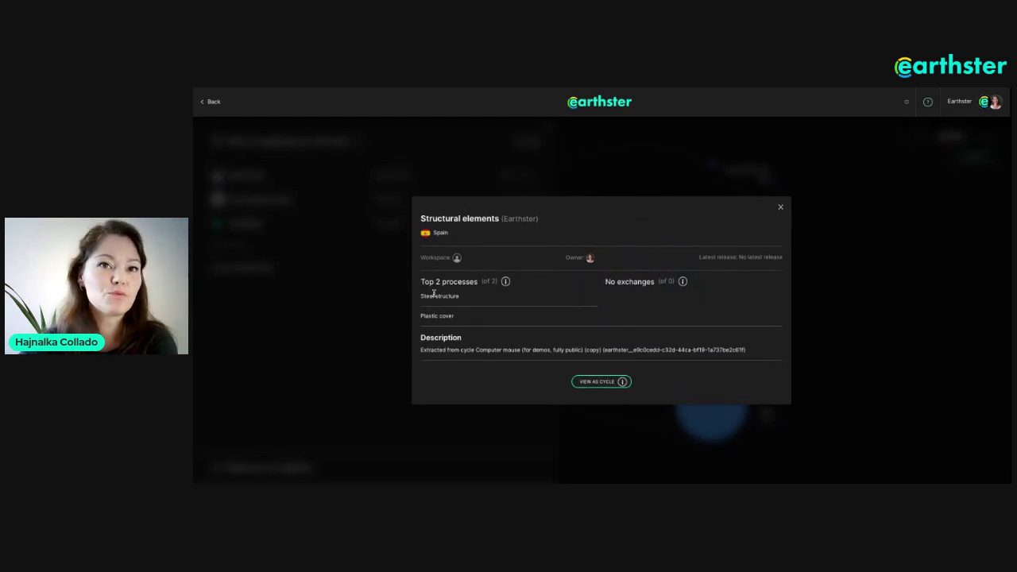
{"action": "left_click", "coordinate": [595, 382]}
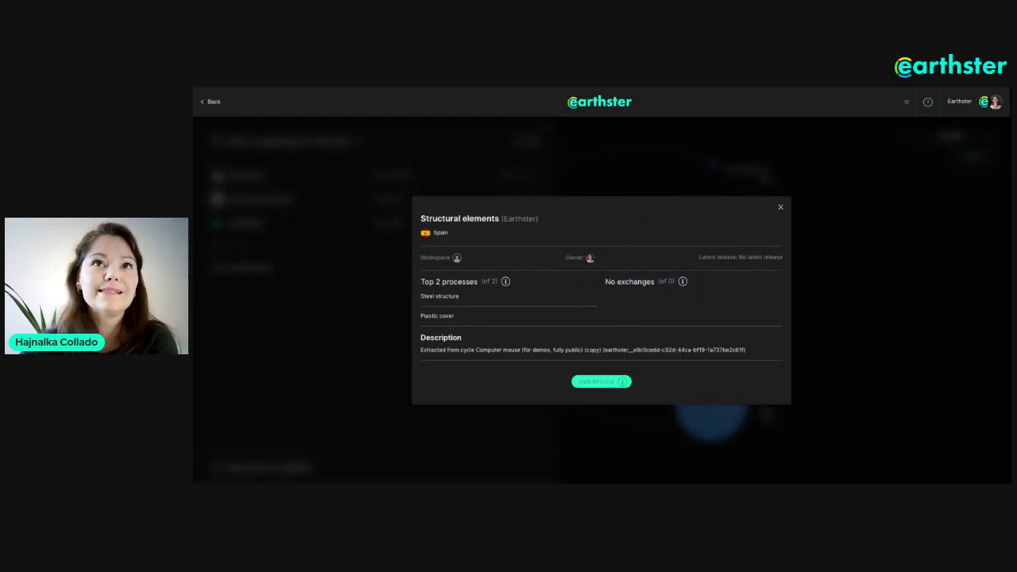
- Go back to the supplier overview, check the Structural elements information again and close it
{"action": "left_click", "coordinate": [599, 102]}
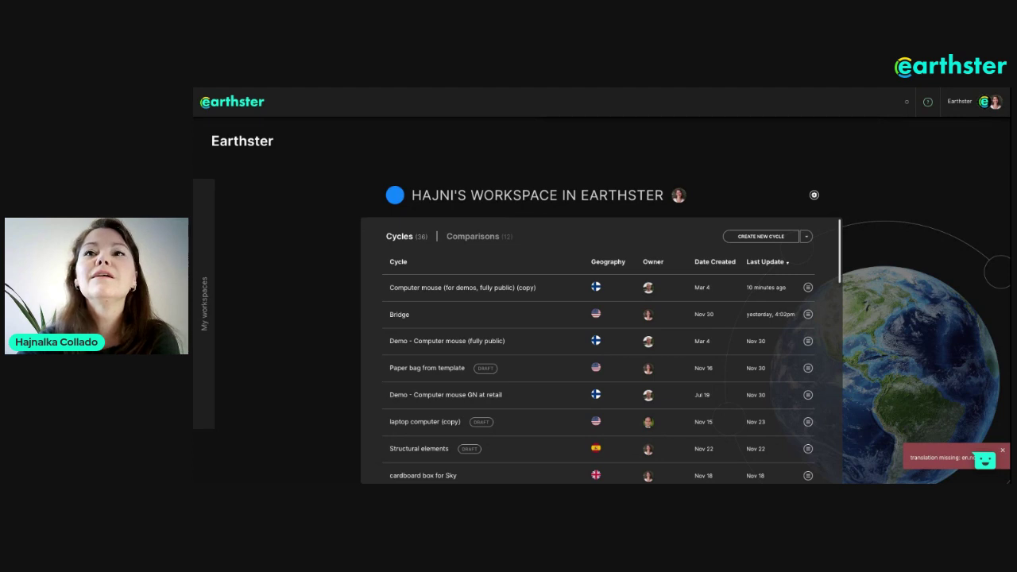
{"action": "key", "text": "alt+Left"}
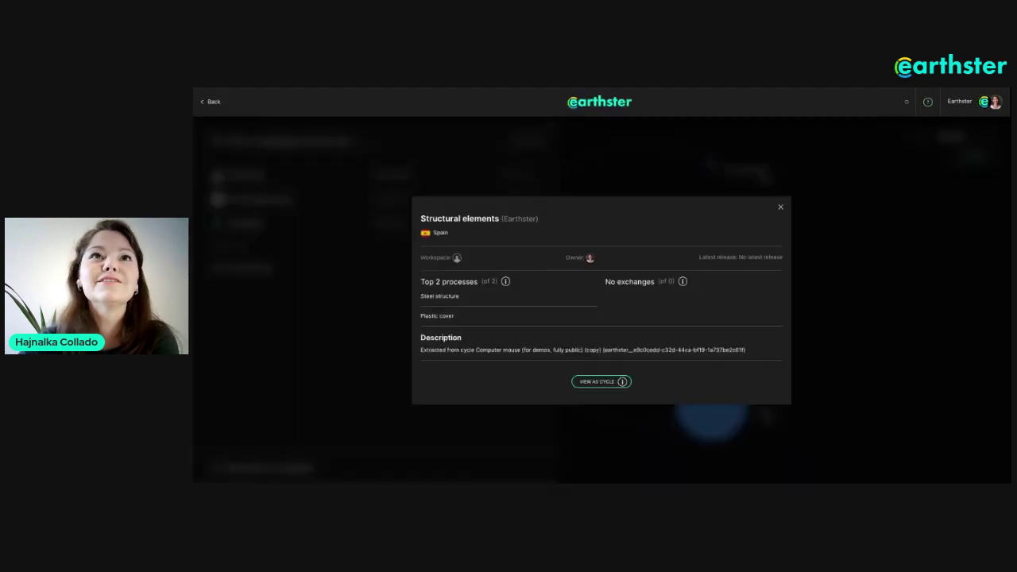
{"action": "left_click", "coordinate": [779, 209]}
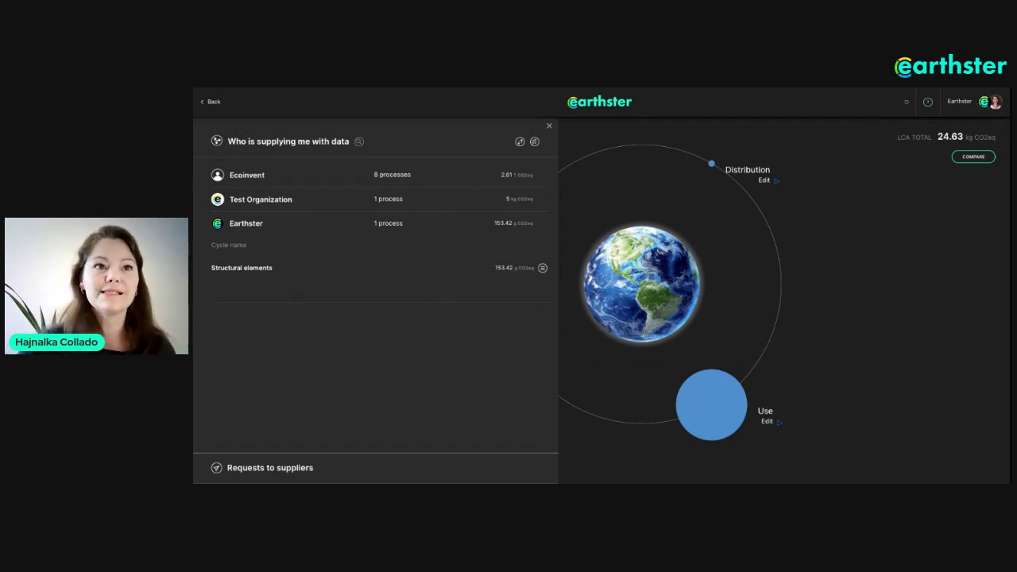
{"action": "left_click", "coordinate": [542, 269]}
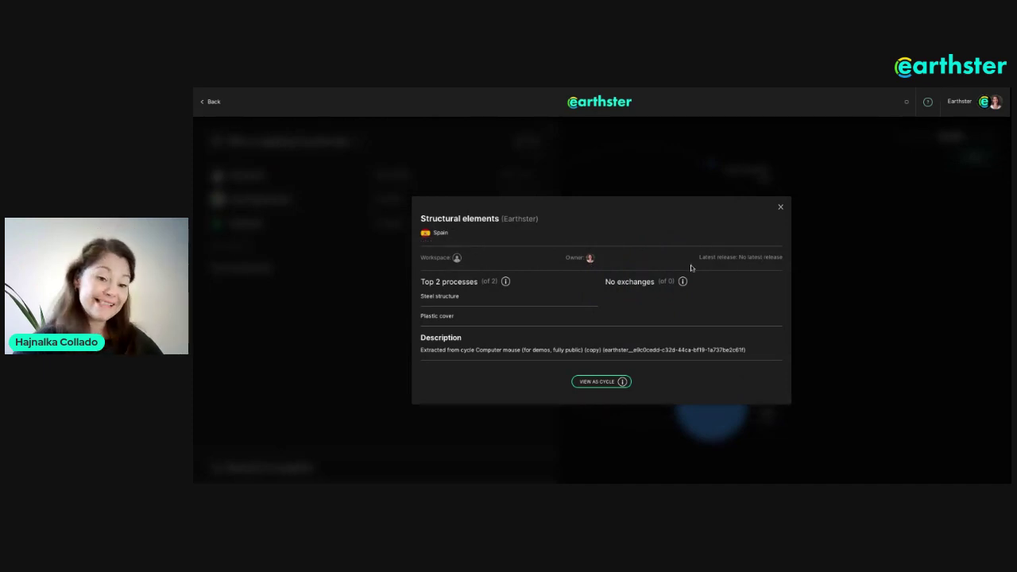
{"action": "left_click", "coordinate": [780, 207]}
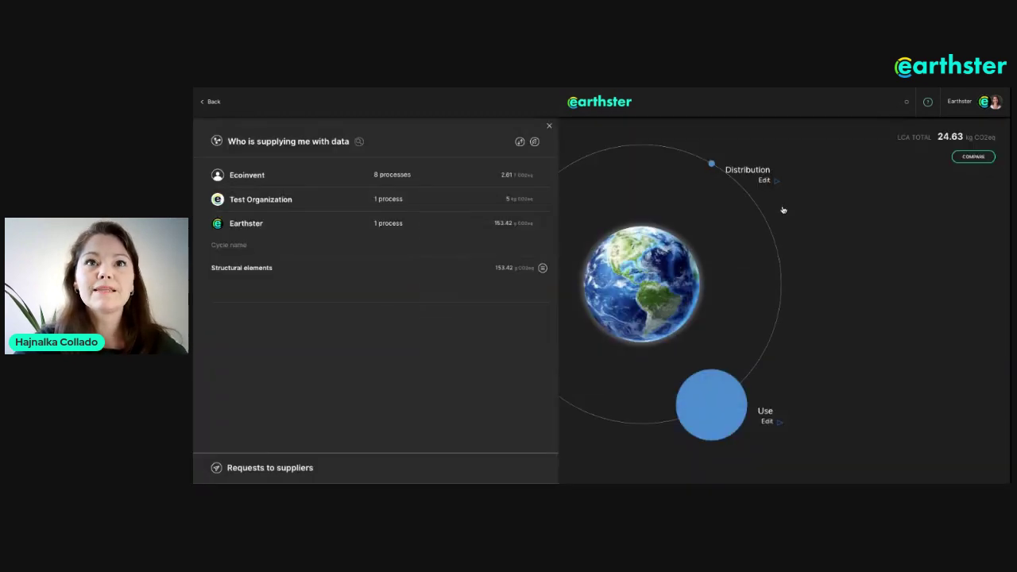
- Return to the personal workspace and open the Structural elements draft from the cycle list
{"action": "left_click", "coordinate": [610, 104]}
{"action": "scroll", "coordinate": [498, 272], "scroll_direction": "down", "scroll_amount": 2}
{"action": "scroll", "coordinate": [517, 340], "scroll_direction": "up", "scroll_amount": 2}
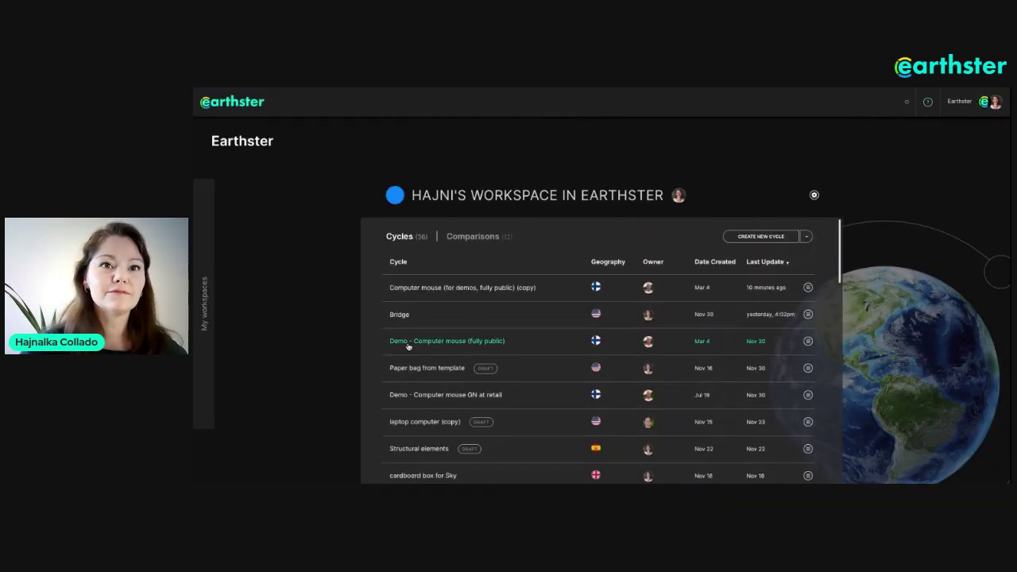
{"action": "scroll", "coordinate": [422, 397], "scroll_direction": "down", "scroll_amount": 3}
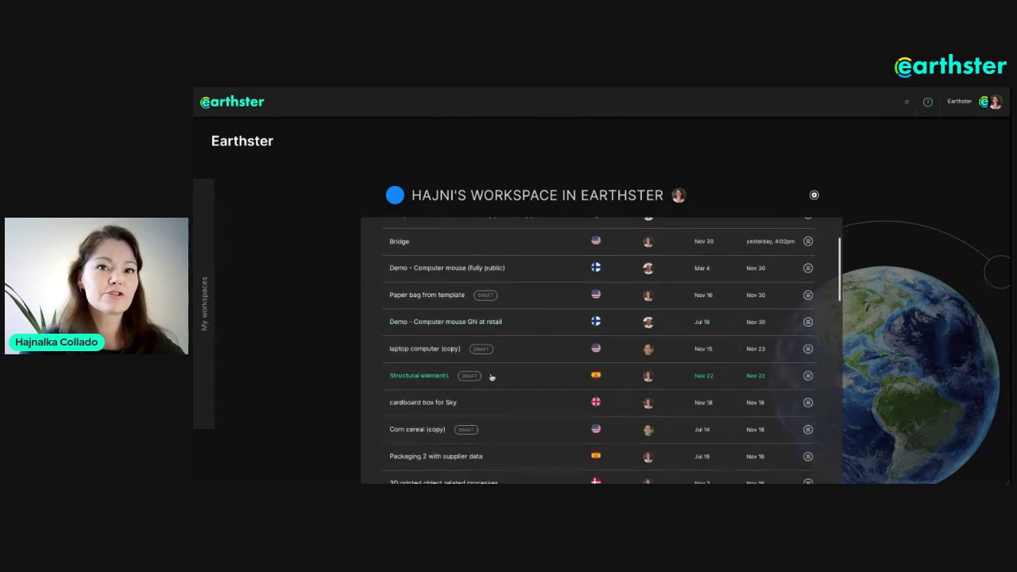
{"action": "left_click", "coordinate": [399, 378]}
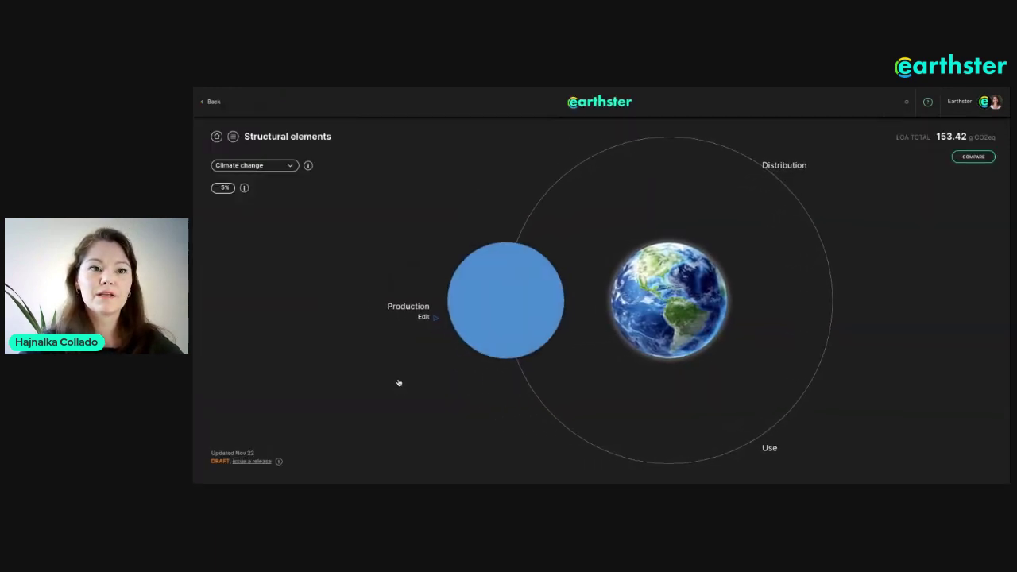
- Issue Release 1 of the Structural elements cycle with the note "Ready for now" and open its notes in the release list
{"action": "left_click", "coordinate": [253, 462]}
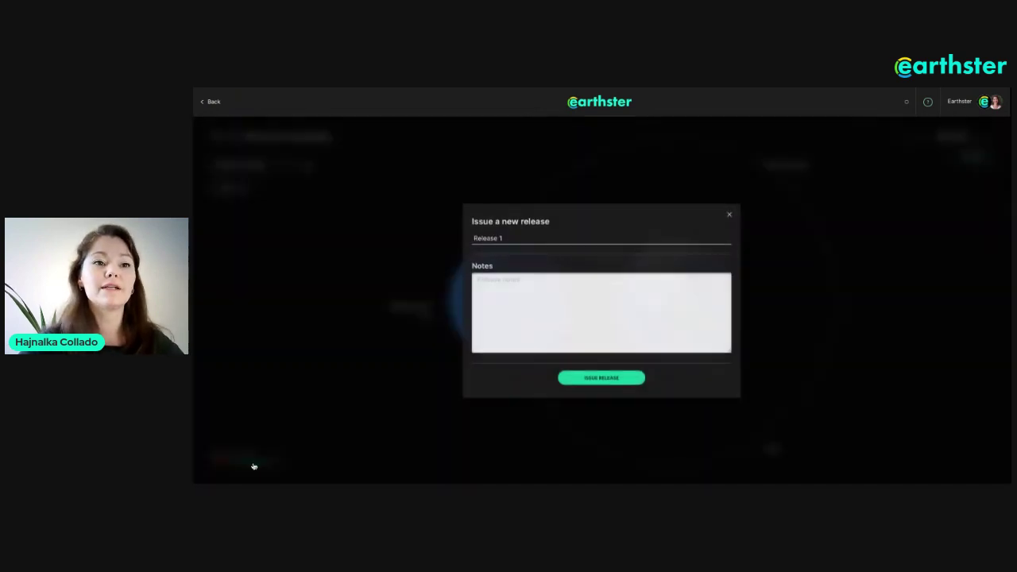
{"action": "left_click", "coordinate": [512, 301]}
{"action": "type", "text": "Ready for now"}
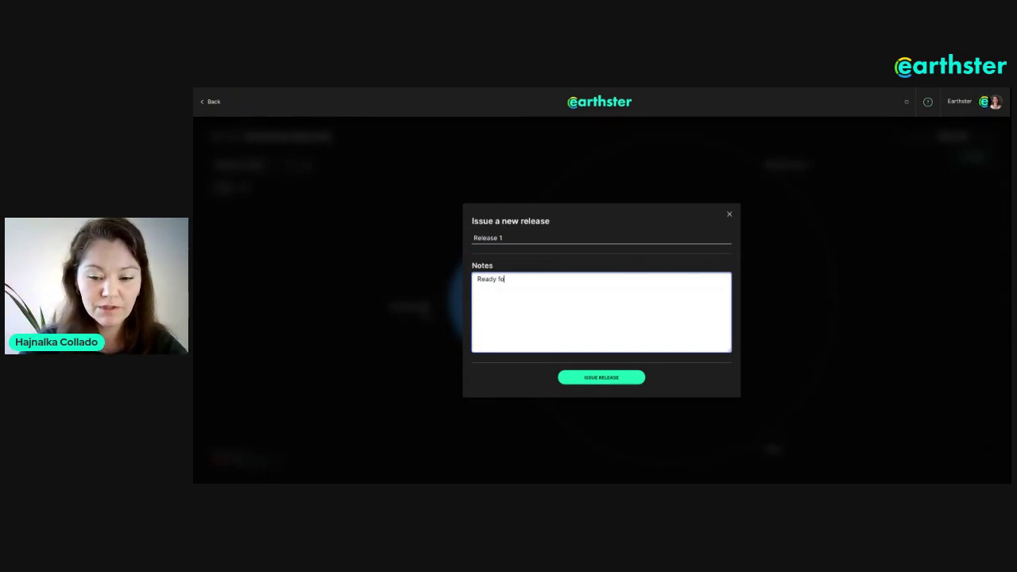
{"action": "left_click", "coordinate": [598, 380]}
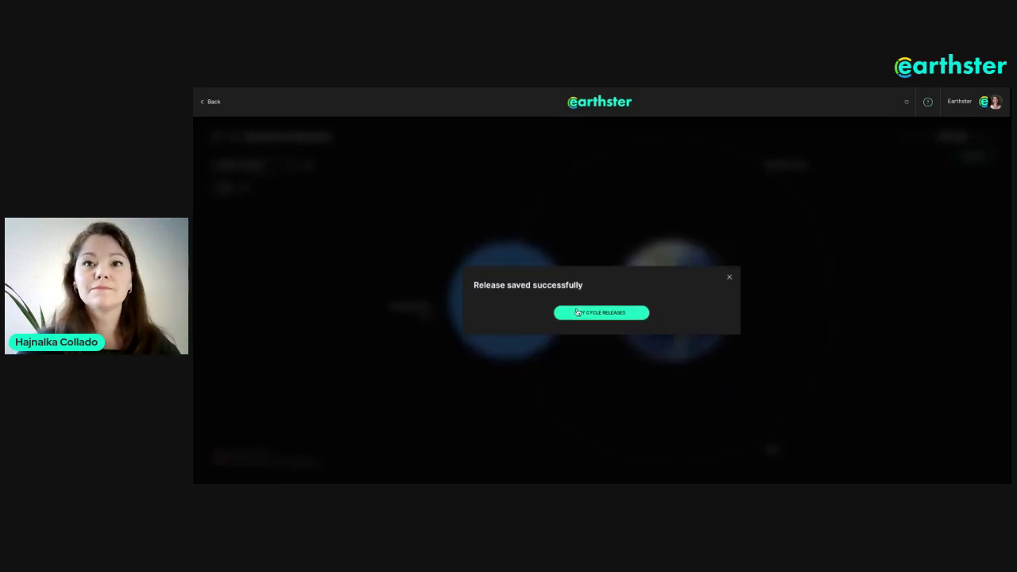
{"action": "left_click", "coordinate": [622, 314]}
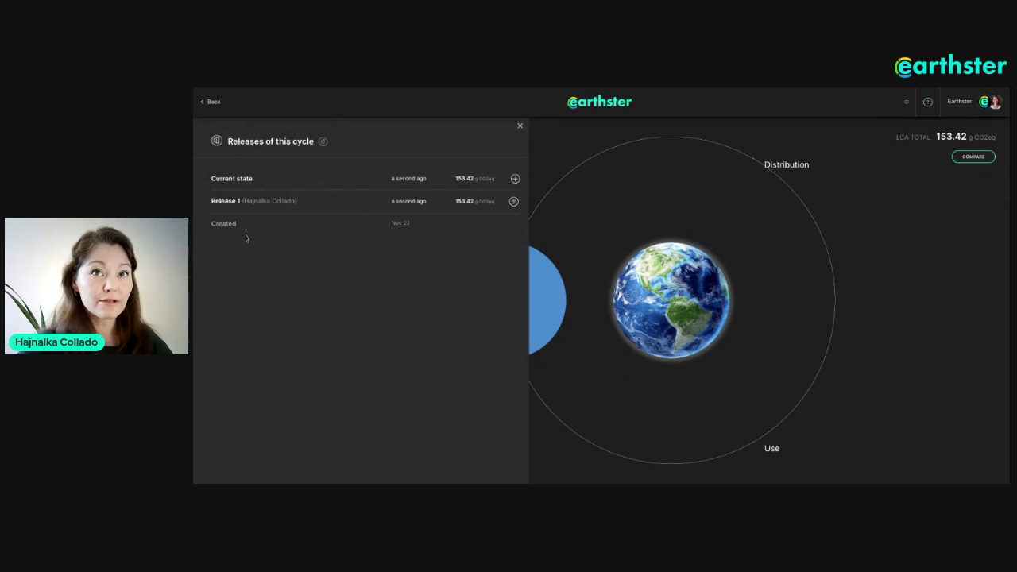
{"action": "left_click", "coordinate": [281, 204]}
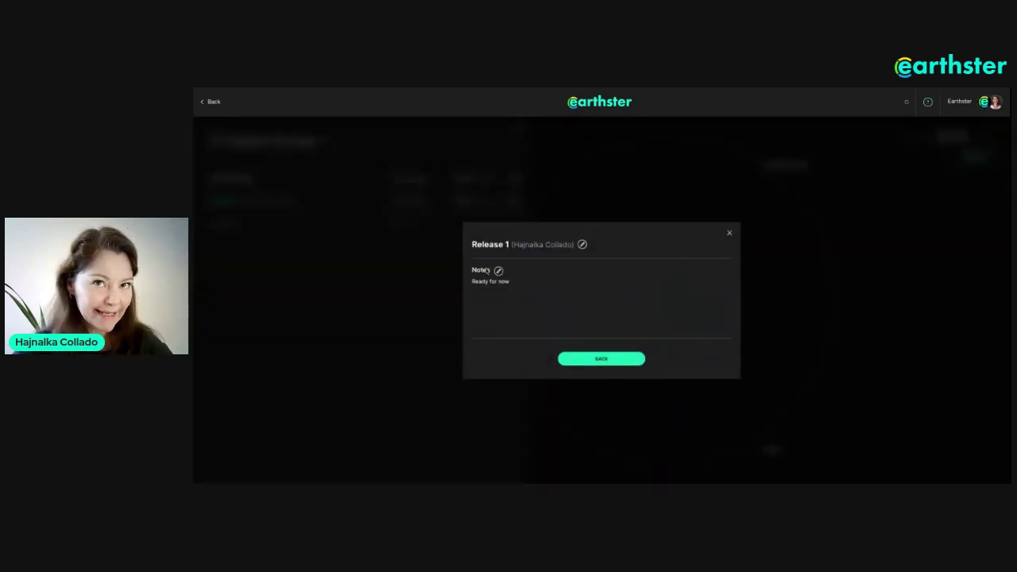
- Close the Structural elements release notes and list, and return to the Computer mouse (for demos, fully public) (copy) cycle
{"action": "left_click", "coordinate": [728, 233]}
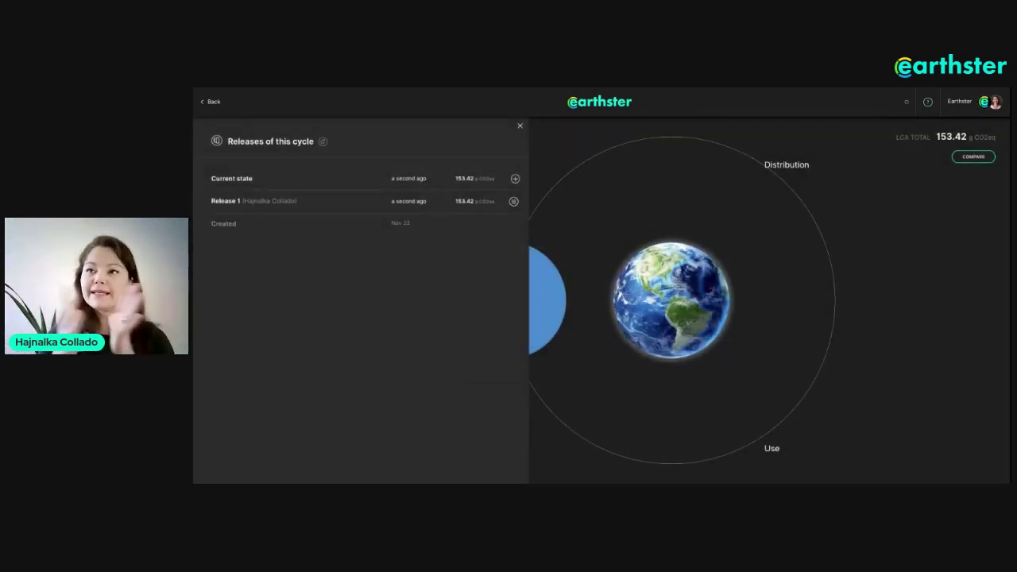
{"action": "left_click", "coordinate": [519, 125]}
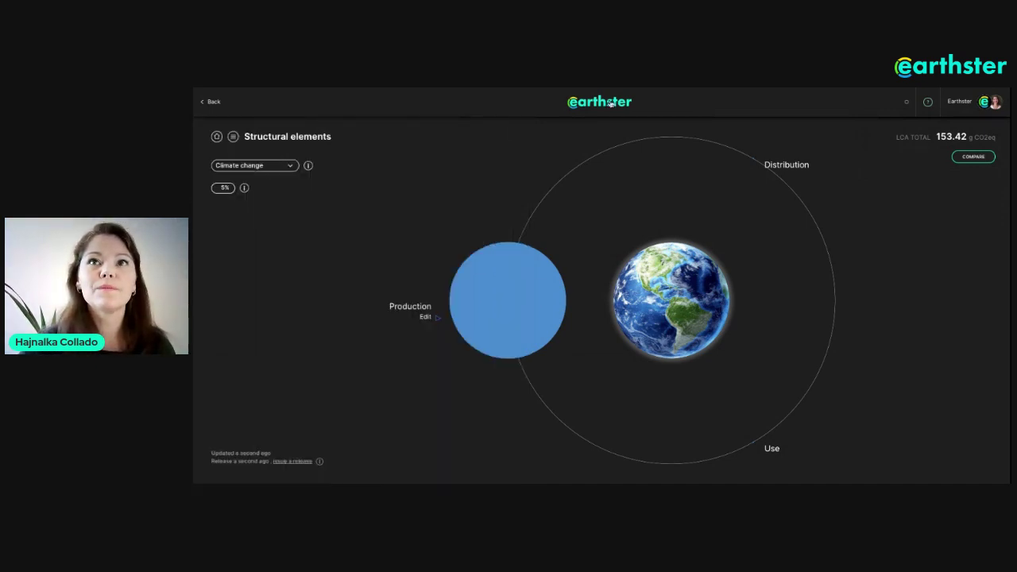
{"action": "left_click", "coordinate": [610, 104]}
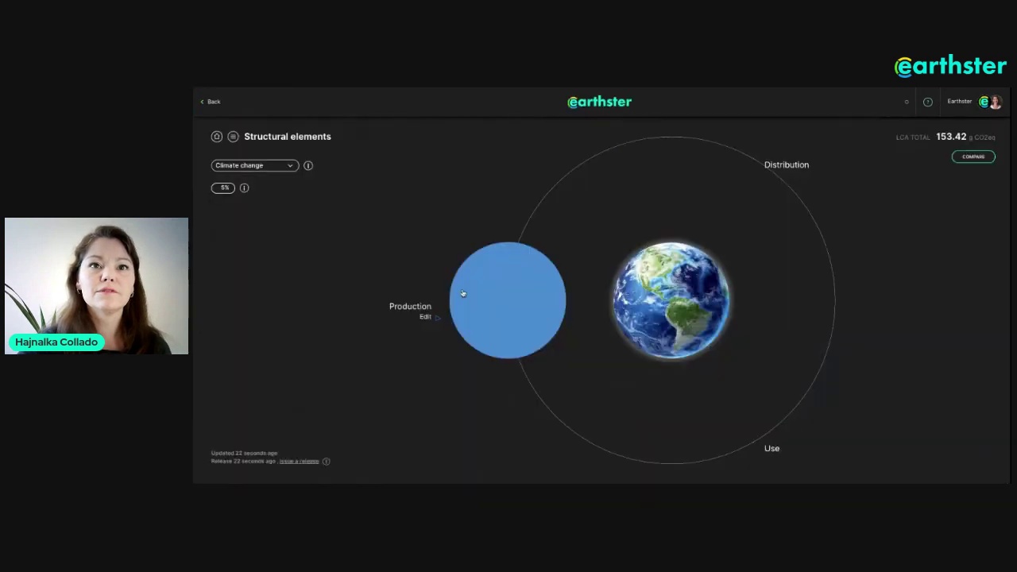
{"action": "left_click", "coordinate": [592, 110]}
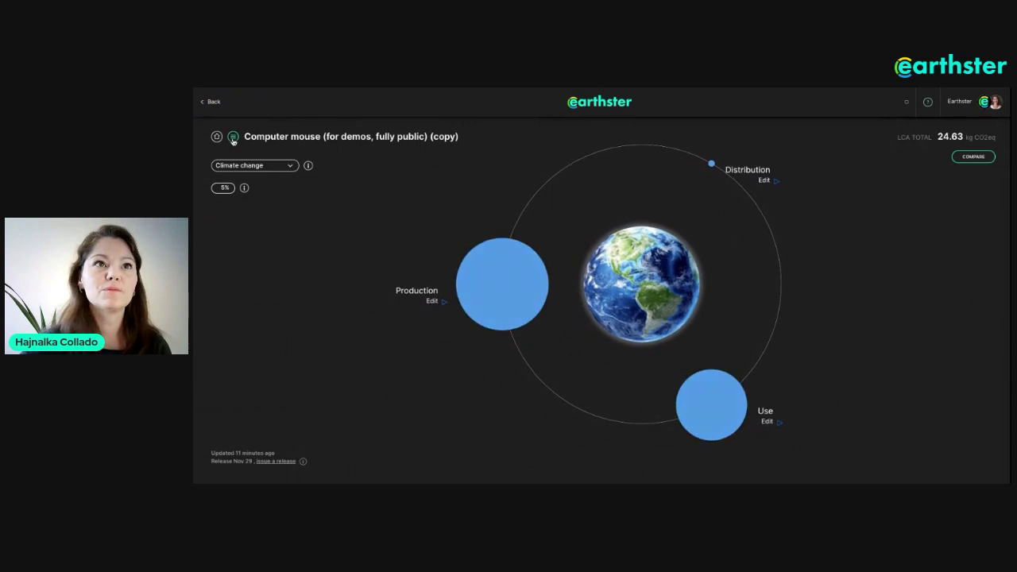
- Show the releases of the computer mouse cycle, check the notes of Release 1 and close them
{"action": "left_click", "coordinate": [233, 137]}
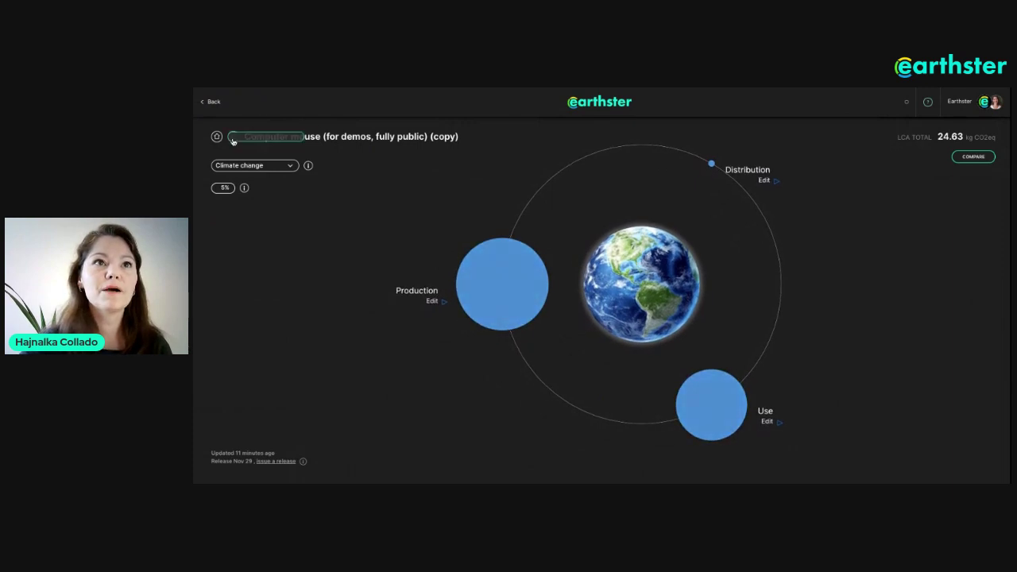
{"action": "left_click", "coordinate": [297, 136]}
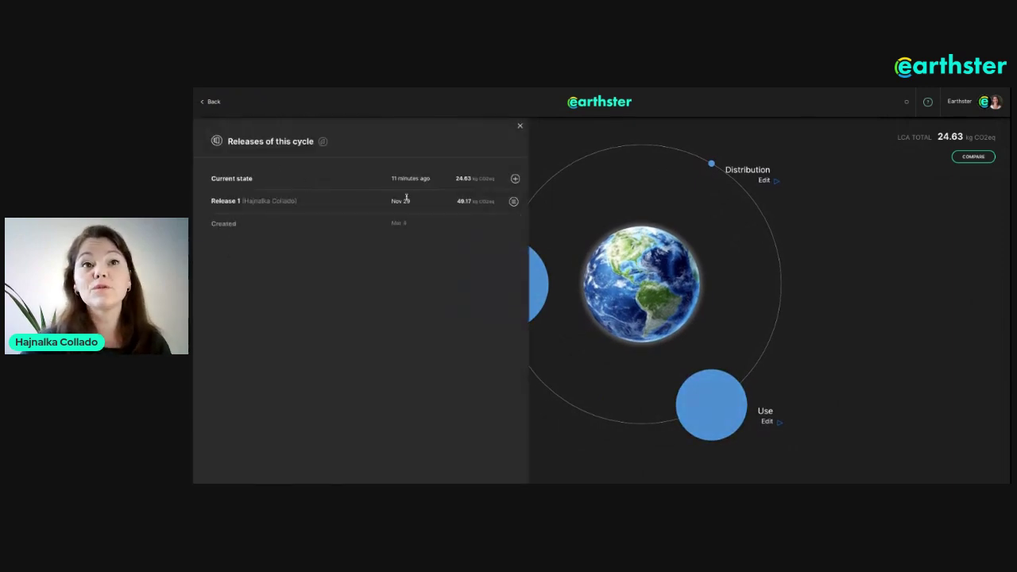
{"action": "left_click", "coordinate": [231, 203]}
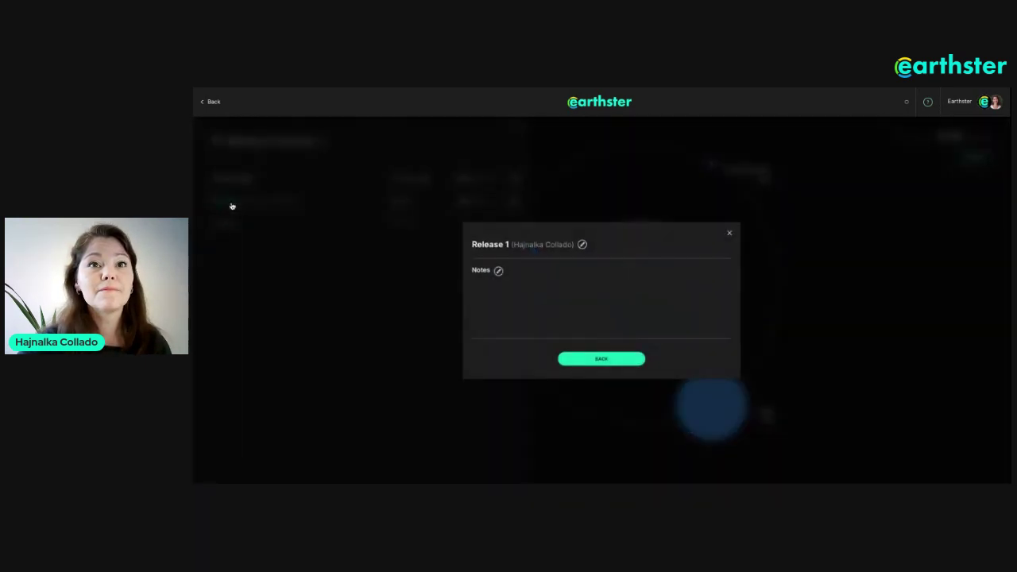
{"action": "left_click", "coordinate": [729, 232]}
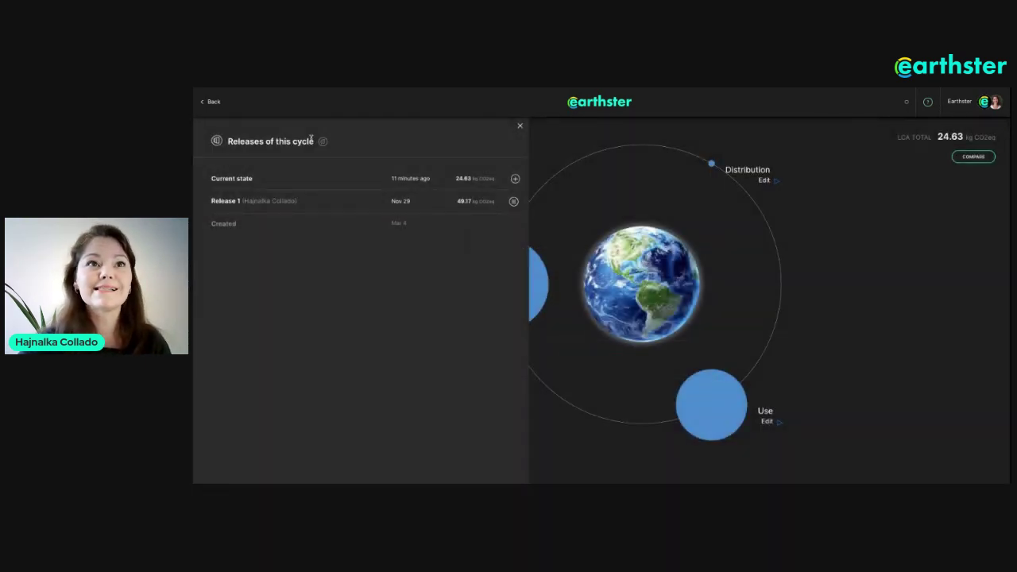
- View the Earthster supplier's Structural elements process as a cycle from the data sources, and return to the supplier overview
{"action": "left_click", "coordinate": [218, 143]}
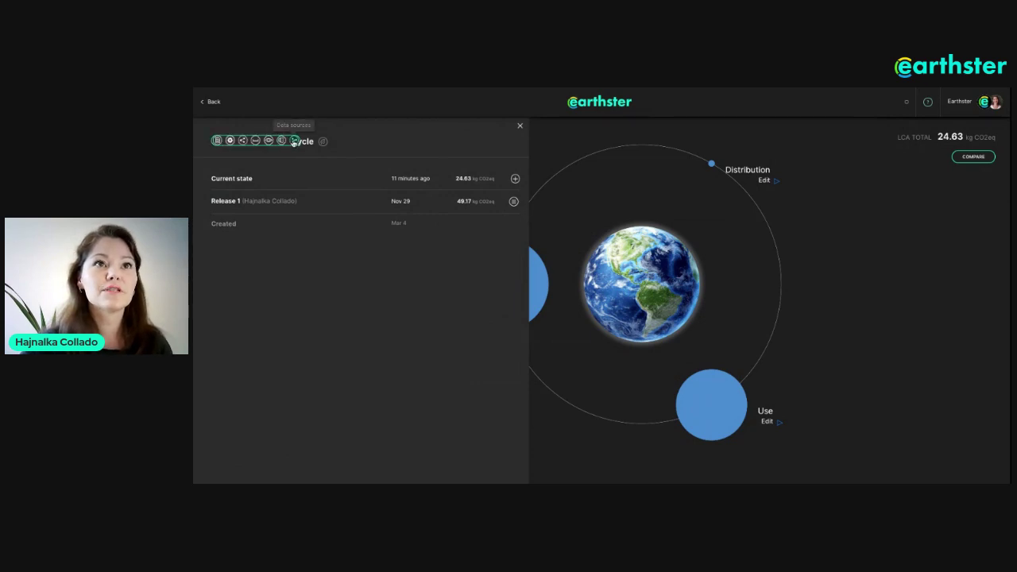
{"action": "left_click", "coordinate": [293, 141]}
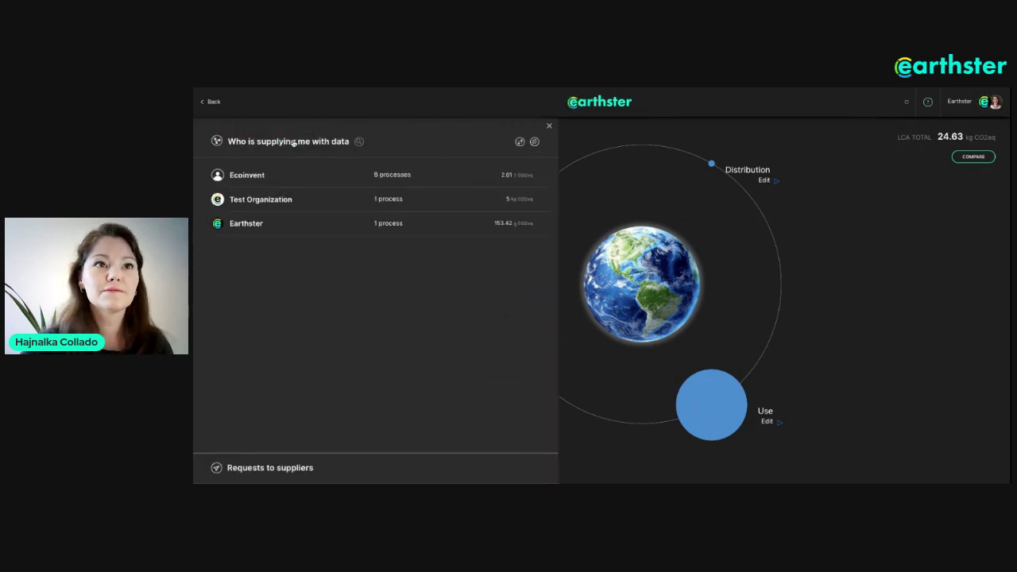
{"action": "left_click", "coordinate": [293, 228]}
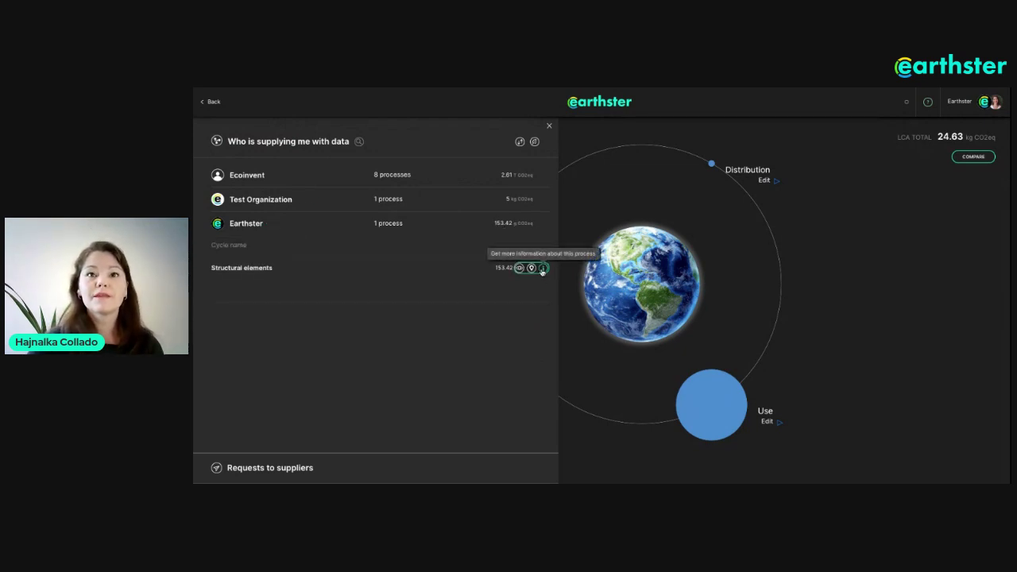
{"action": "left_click", "coordinate": [544, 269]}
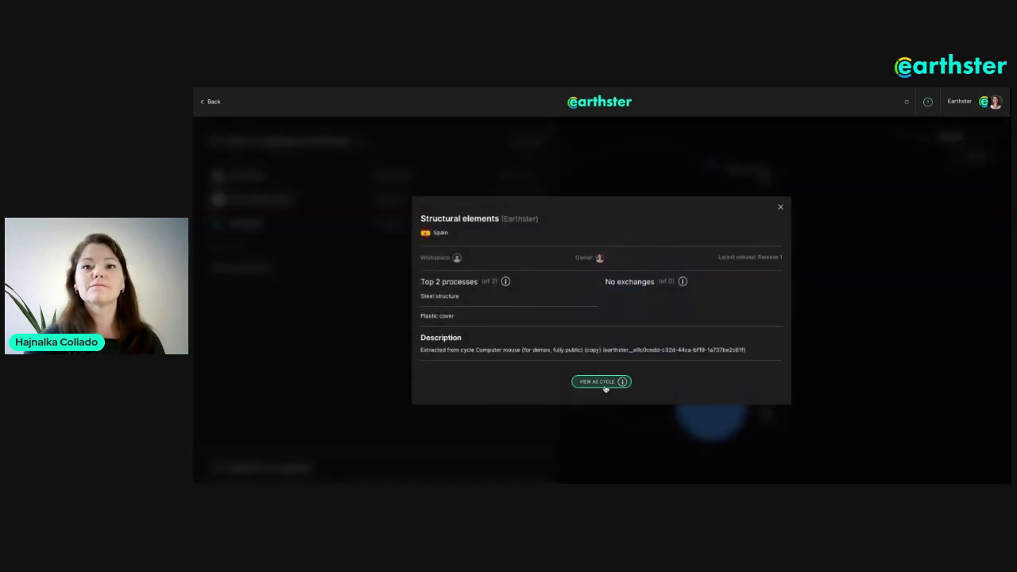
{"action": "left_click", "coordinate": [601, 382]}
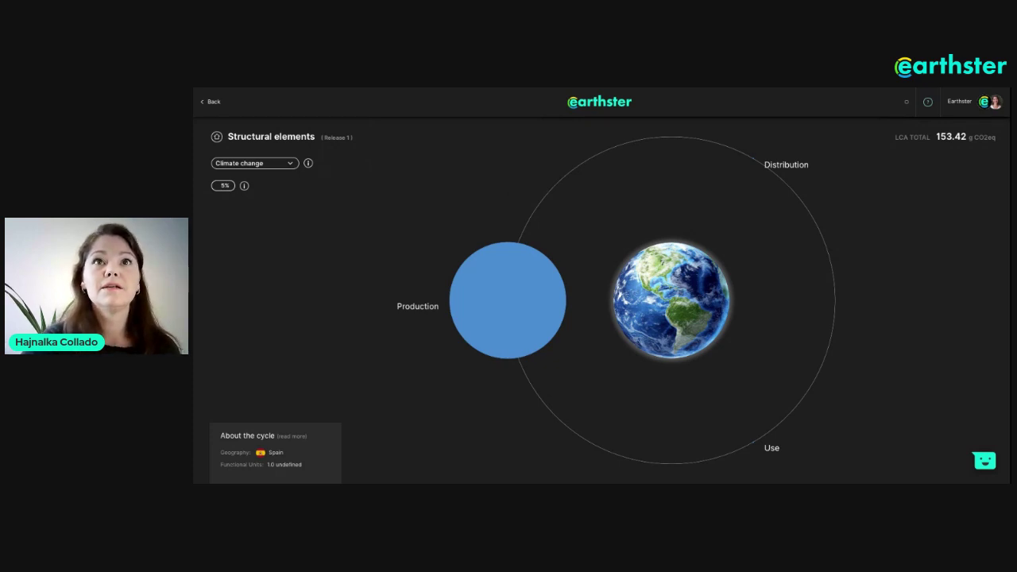
{"action": "left_click", "coordinate": [508, 300]}
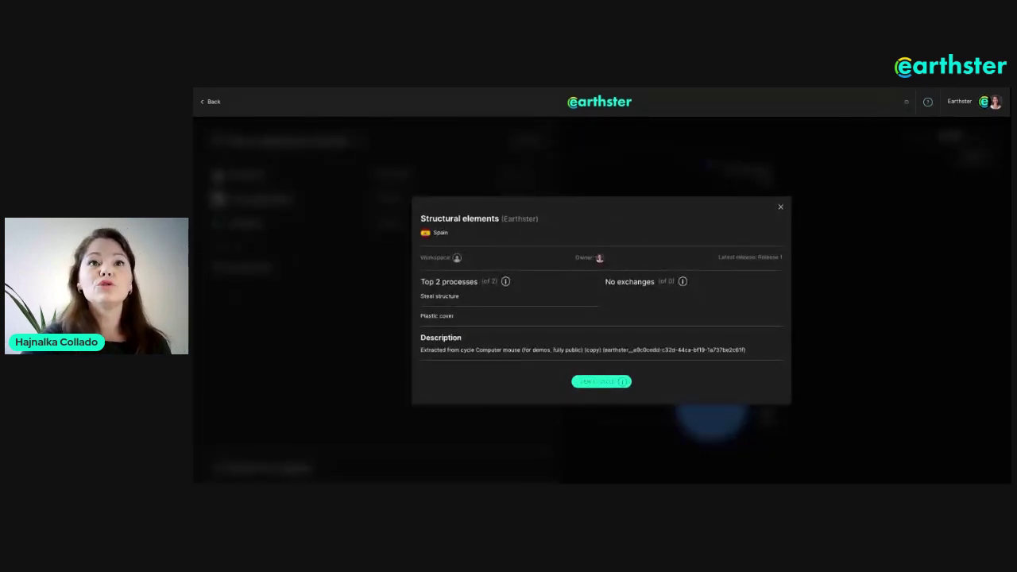
{"action": "left_click", "coordinate": [781, 208]}
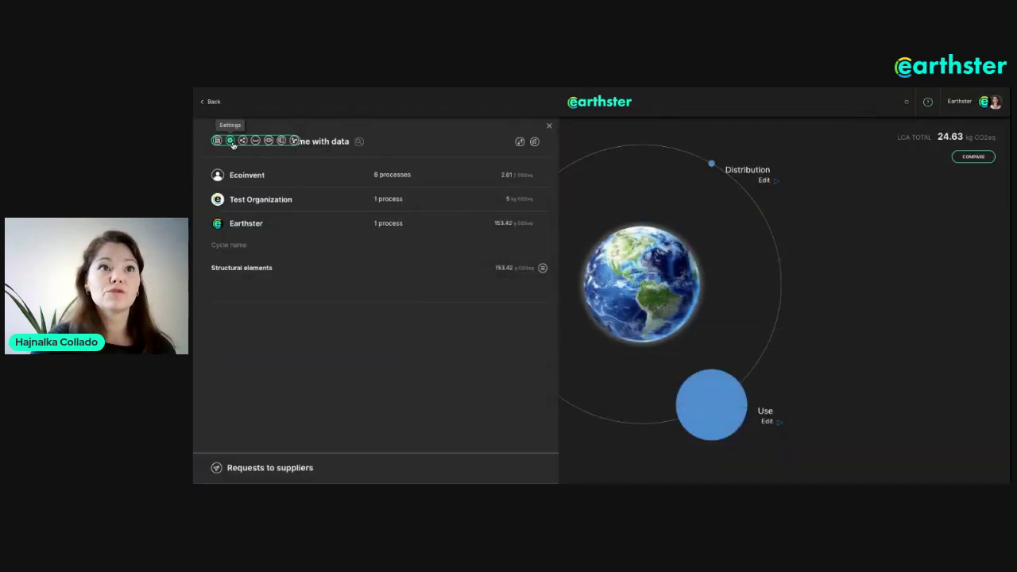
- Open the cycle's export options for Release 1 and include the Aggregated EF compliant dataset (PEF)
{"action": "left_click", "coordinate": [231, 144]}
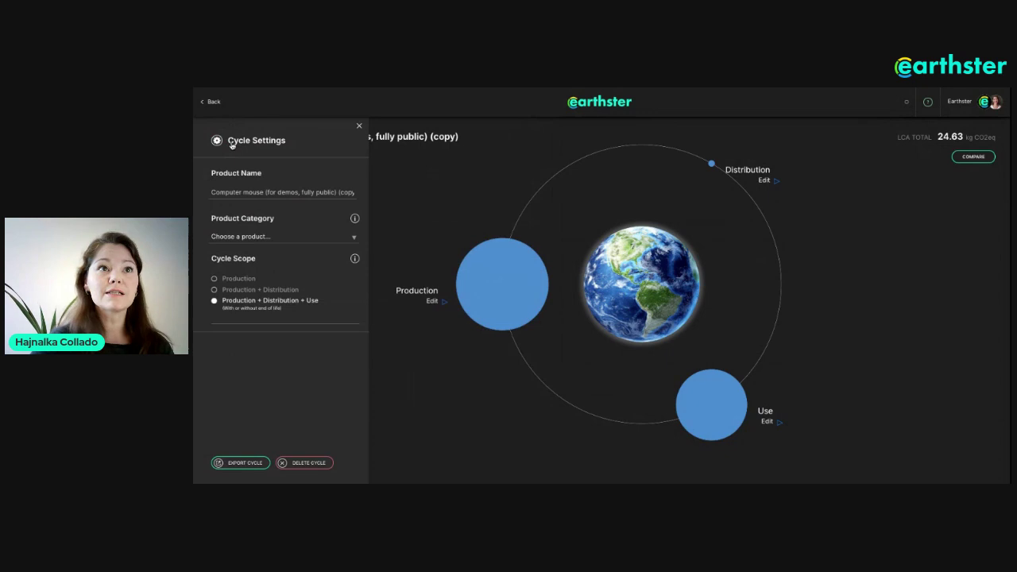
{"action": "left_click", "coordinate": [232, 465]}
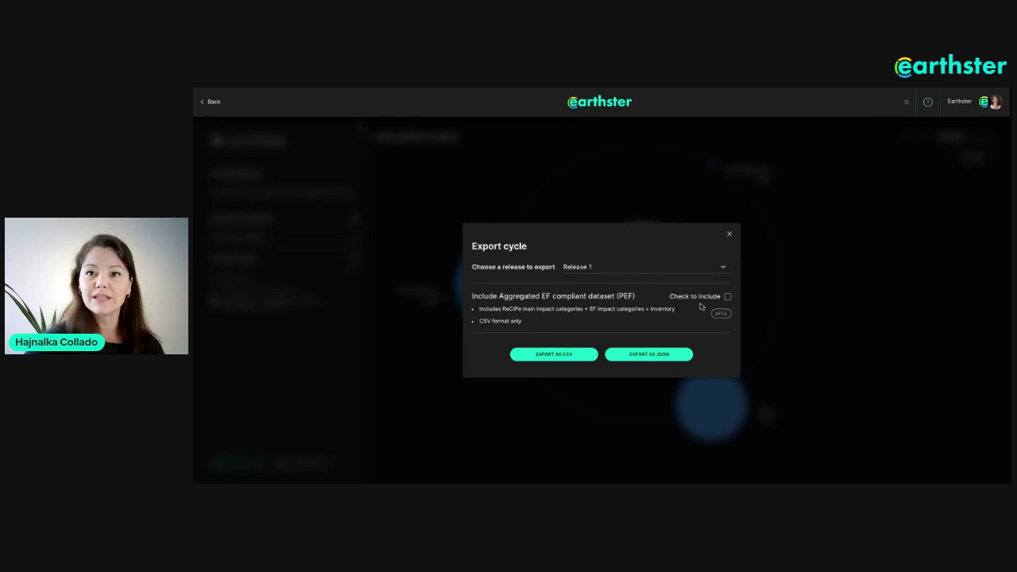
{"action": "left_click", "coordinate": [727, 297]}
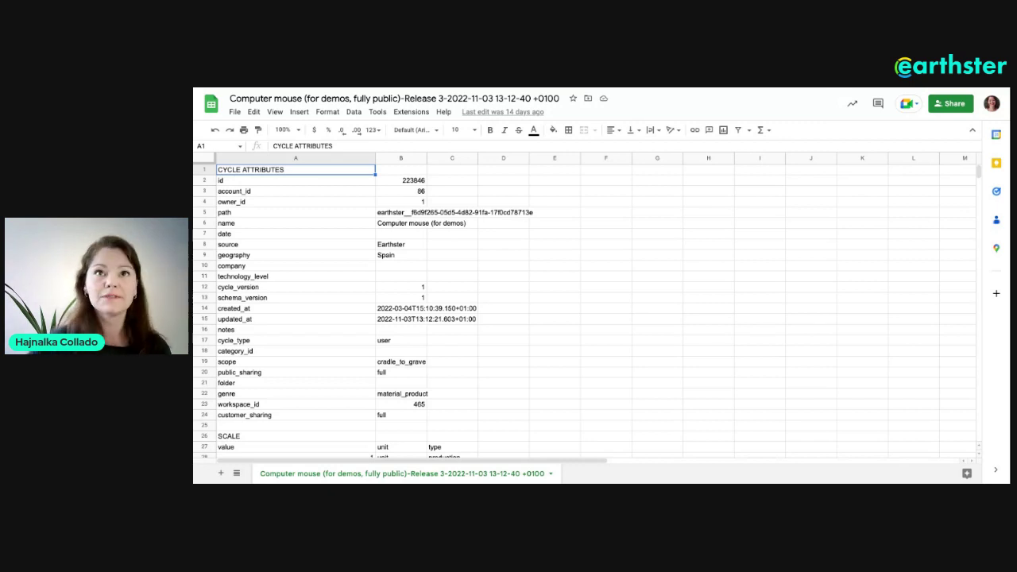
- In Google Sheets, examine the exported computer mouse release, from cycle attributes through cycle, stage and process impacts to the PEF impact categories
{"action": "scroll", "coordinate": [325, 278], "scroll_direction": "down", "scroll_amount": 2}
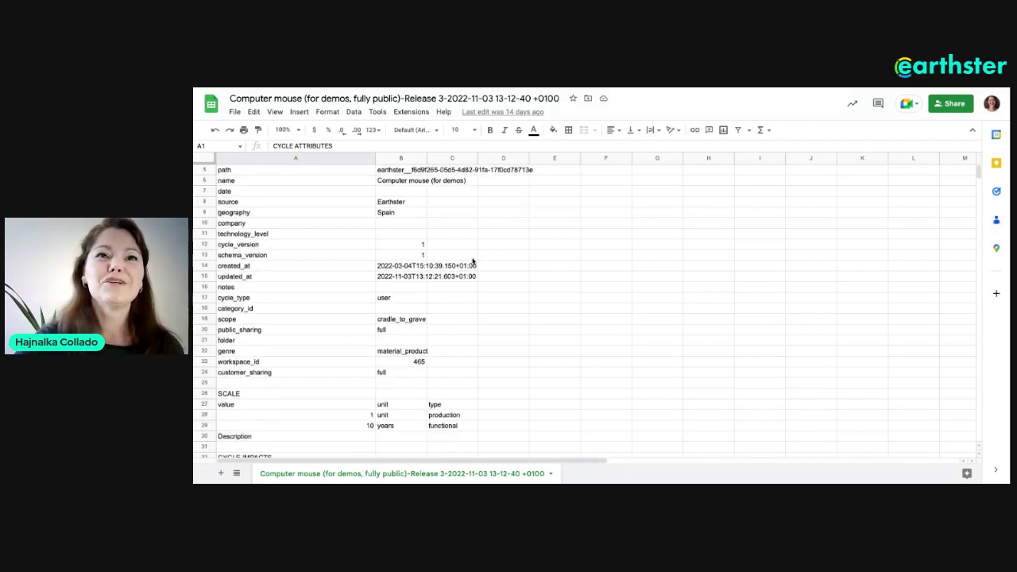
{"action": "scroll", "coordinate": [473, 260], "scroll_direction": "up", "scroll_amount": 2}
{"action": "scroll", "coordinate": [358, 326], "scroll_direction": "down", "scroll_amount": 3}
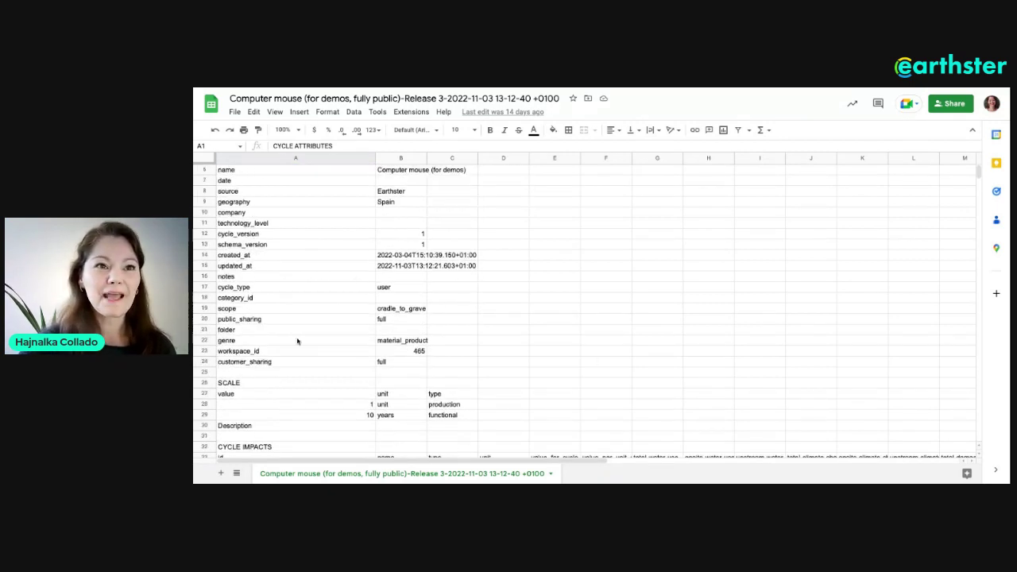
{"action": "scroll", "coordinate": [318, 276], "scroll_direction": "down", "scroll_amount": 1}
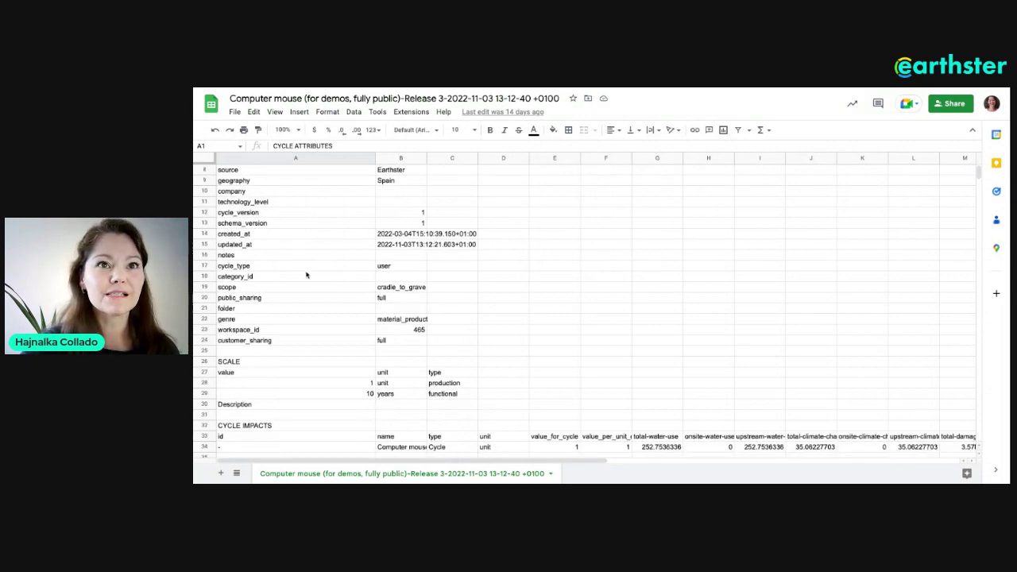
{"action": "scroll", "coordinate": [302, 194], "scroll_direction": "up", "scroll_amount": 1}
{"action": "scroll", "coordinate": [302, 194], "scroll_direction": "down", "scroll_amount": 2}
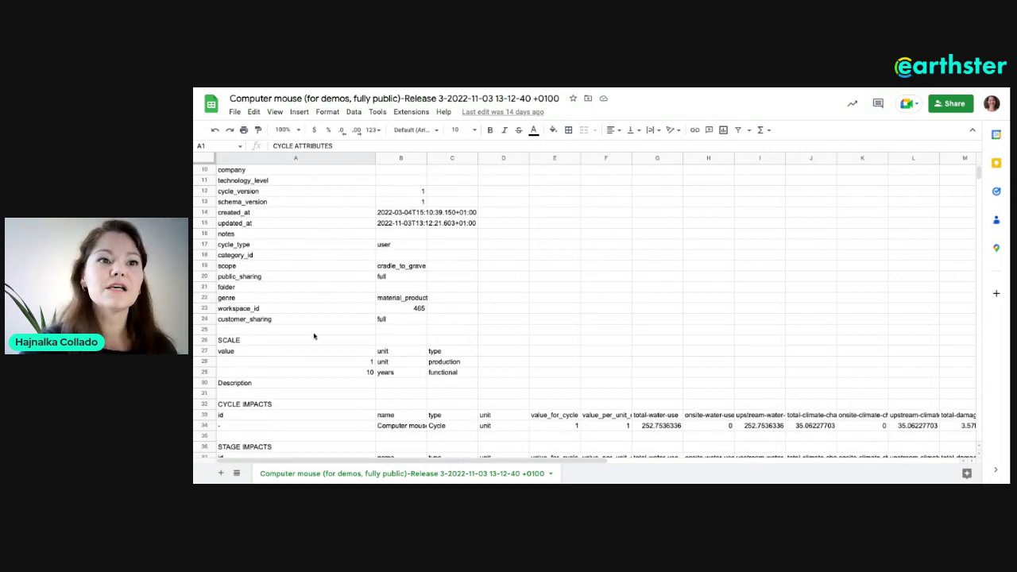
{"action": "scroll", "coordinate": [318, 325], "scroll_direction": "down", "scroll_amount": 4}
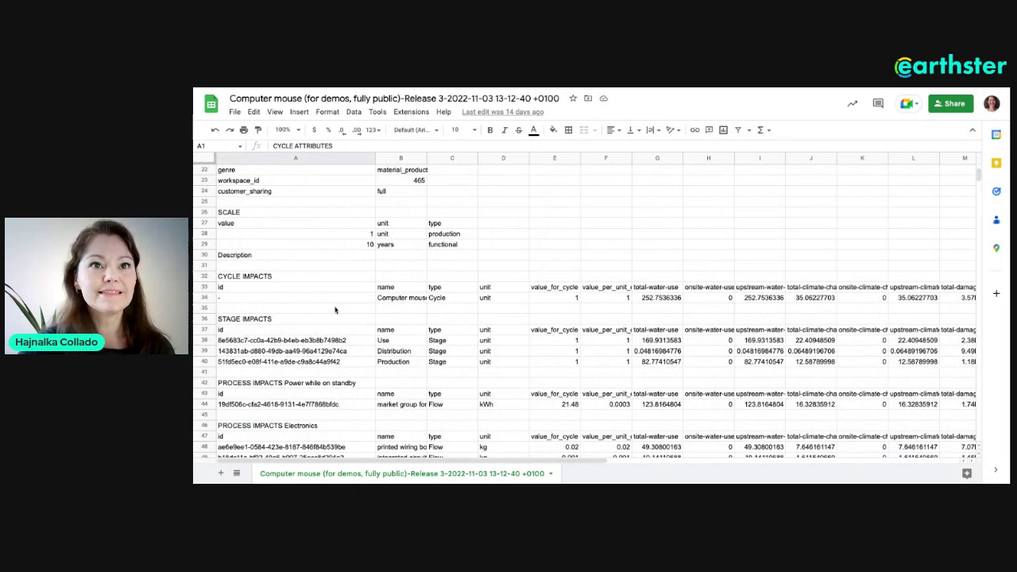
{"action": "scroll", "coordinate": [335, 310], "scroll_direction": "down", "scroll_amount": 1}
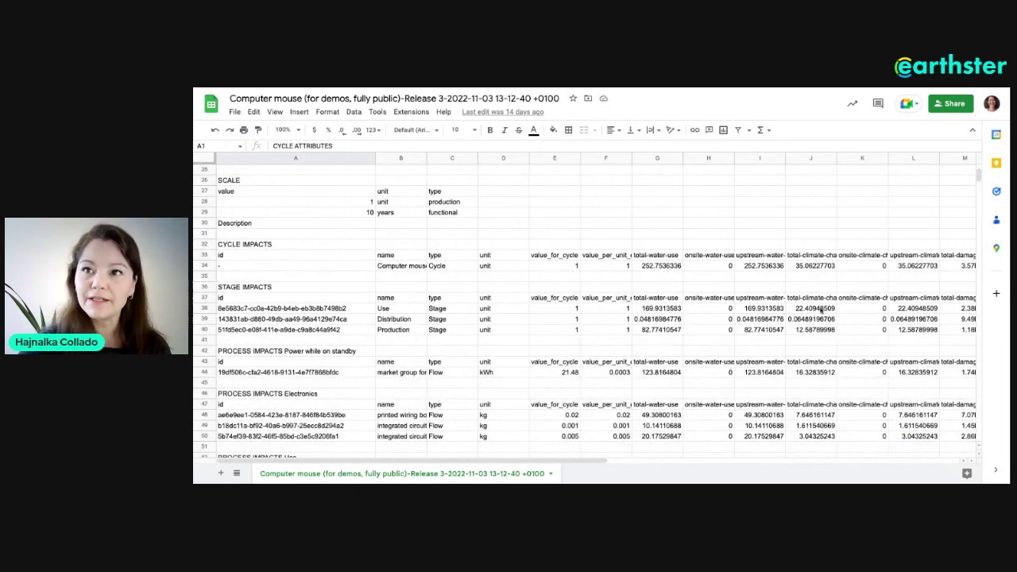
{"action": "scroll", "coordinate": [334, 349], "scroll_direction": "down", "scroll_amount": 2}
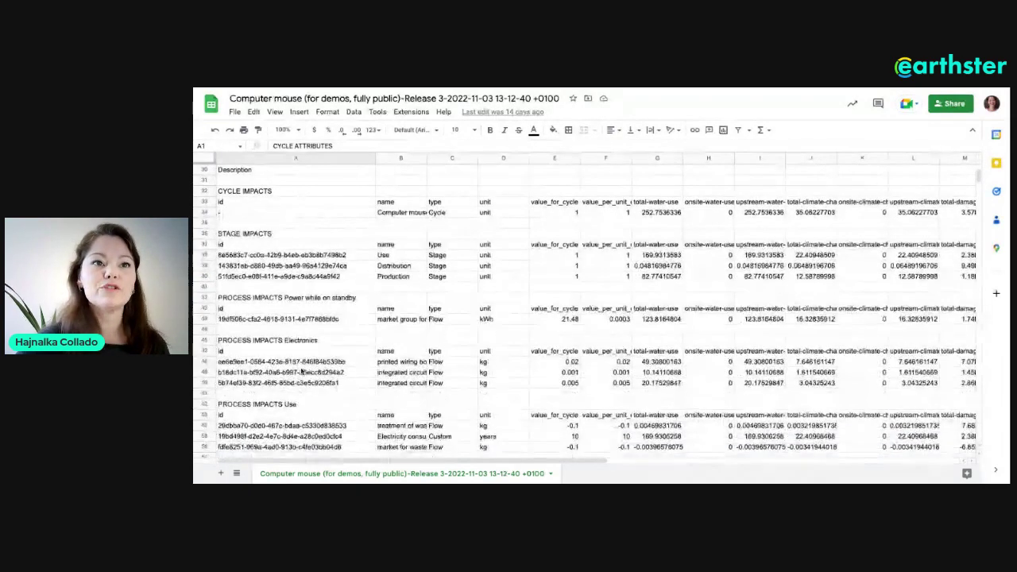
{"action": "scroll", "coordinate": [301, 371], "scroll_direction": "down", "scroll_amount": 6}
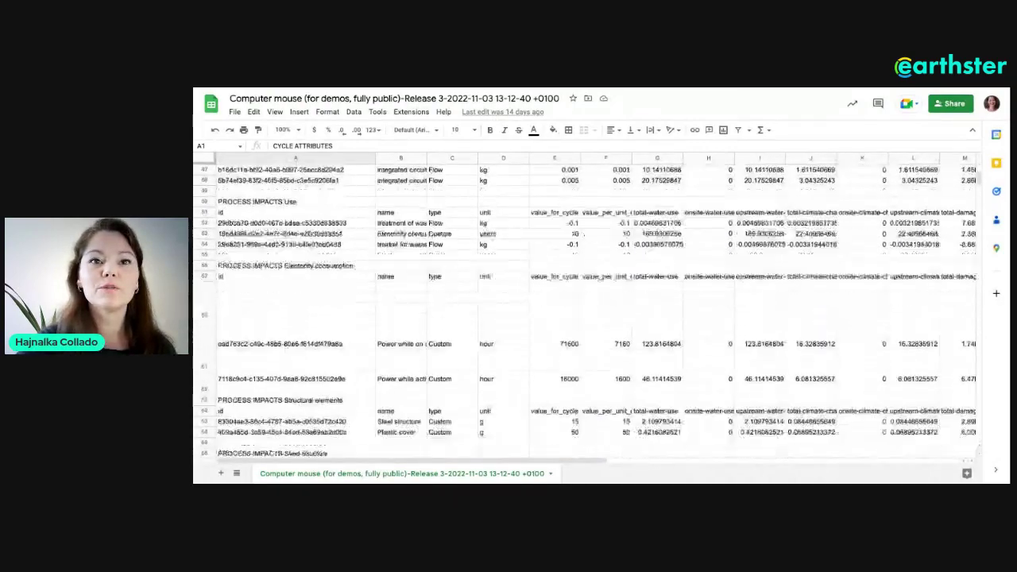
{"action": "scroll", "coordinate": [596, 310], "scroll_direction": "down", "scroll_amount": 10}
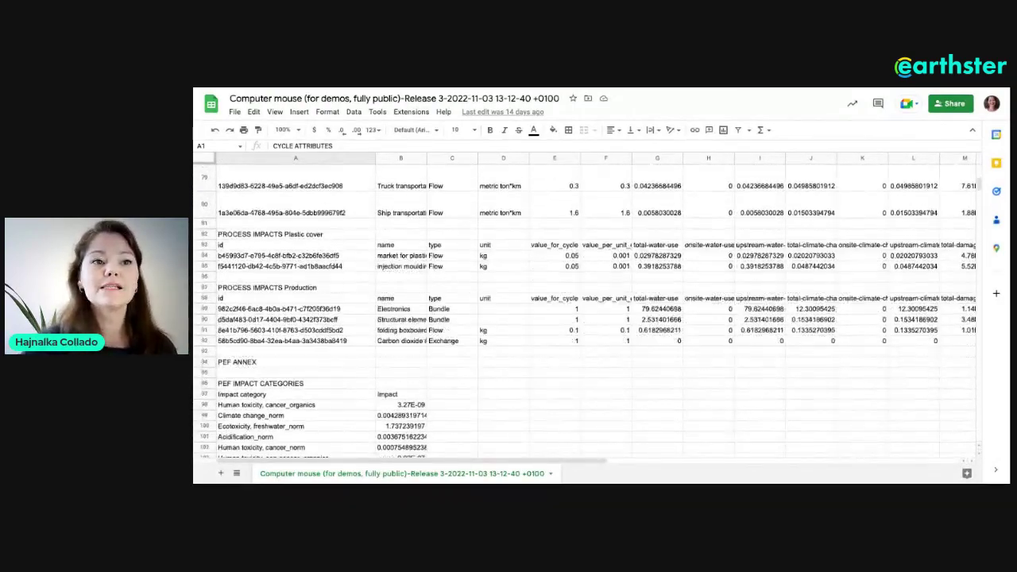
{"action": "scroll", "coordinate": [223, 297], "scroll_direction": "down", "scroll_amount": 2}
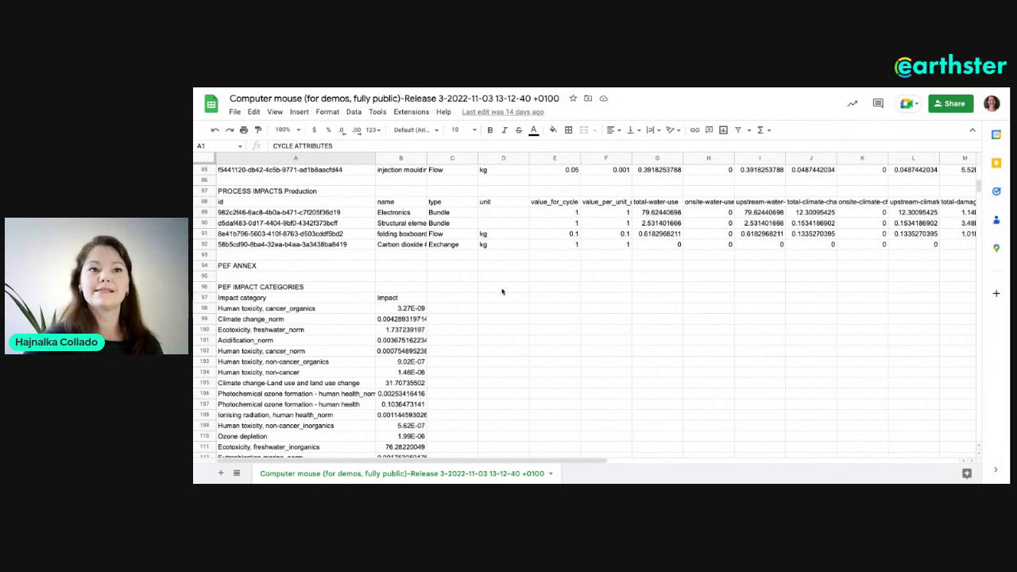
{"action": "scroll", "coordinate": [502, 292], "scroll_direction": "down", "scroll_amount": 1}
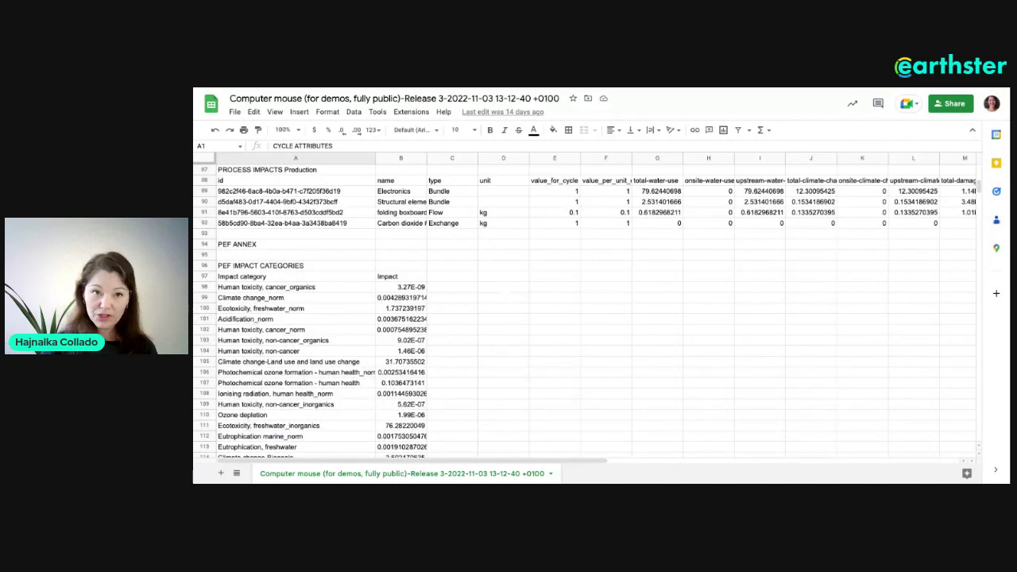
{"action": "scroll", "coordinate": [295, 267], "scroll_direction": "down", "scroll_amount": 1}
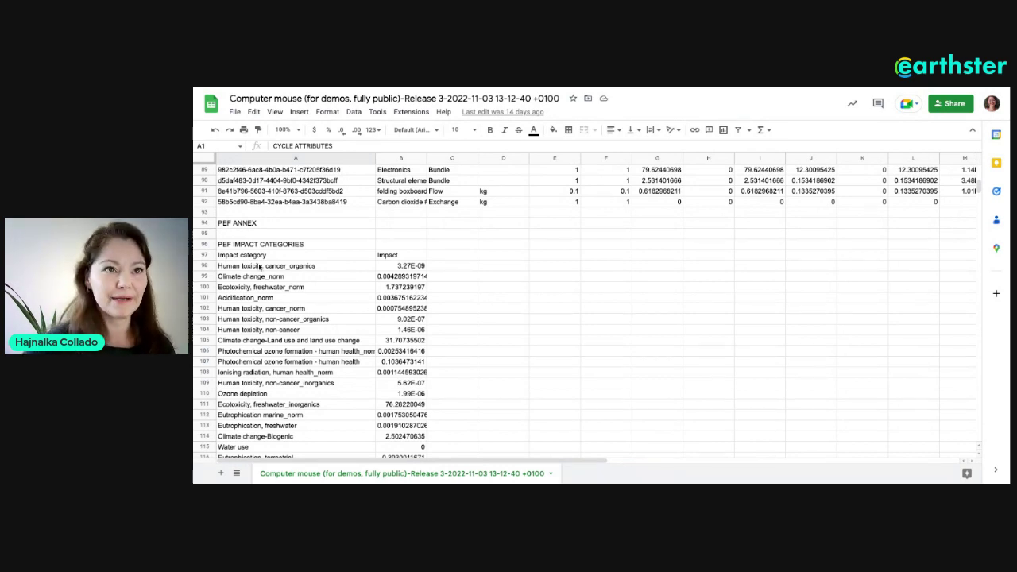
{"action": "scroll", "coordinate": [325, 296], "scroll_direction": "down", "scroll_amount": 2}
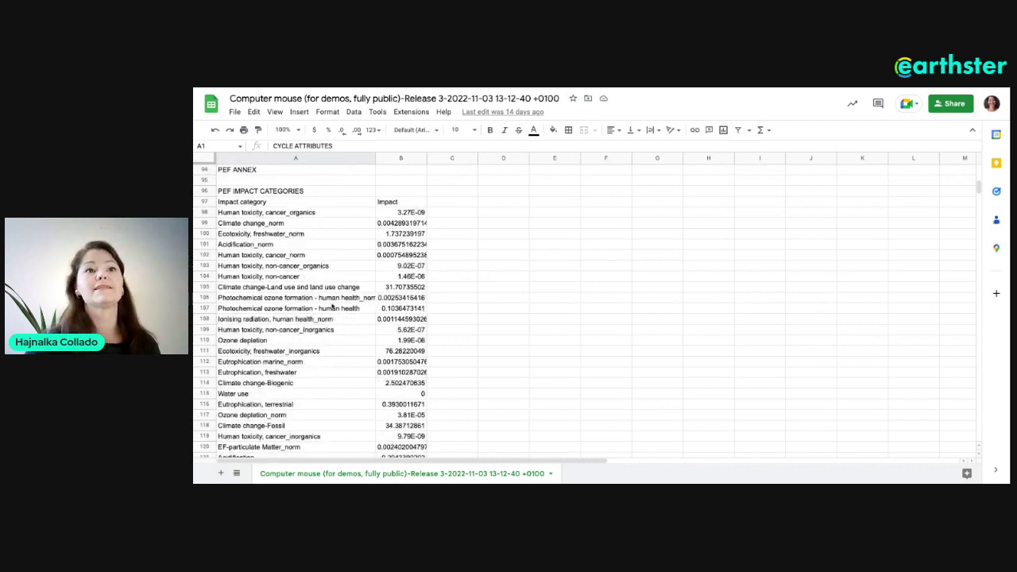
{"action": "scroll", "coordinate": [332, 307], "scroll_direction": "down", "scroll_amount": 5}
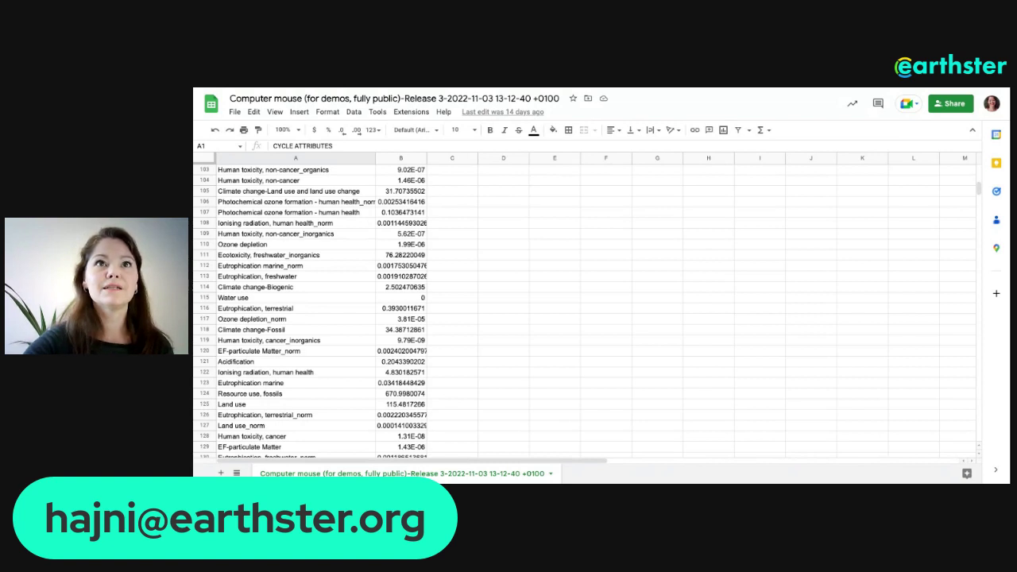
- Switch back to Earthster and close the cycle export options and settings without exporting
{"action": "key", "text": "alt+Tab"}
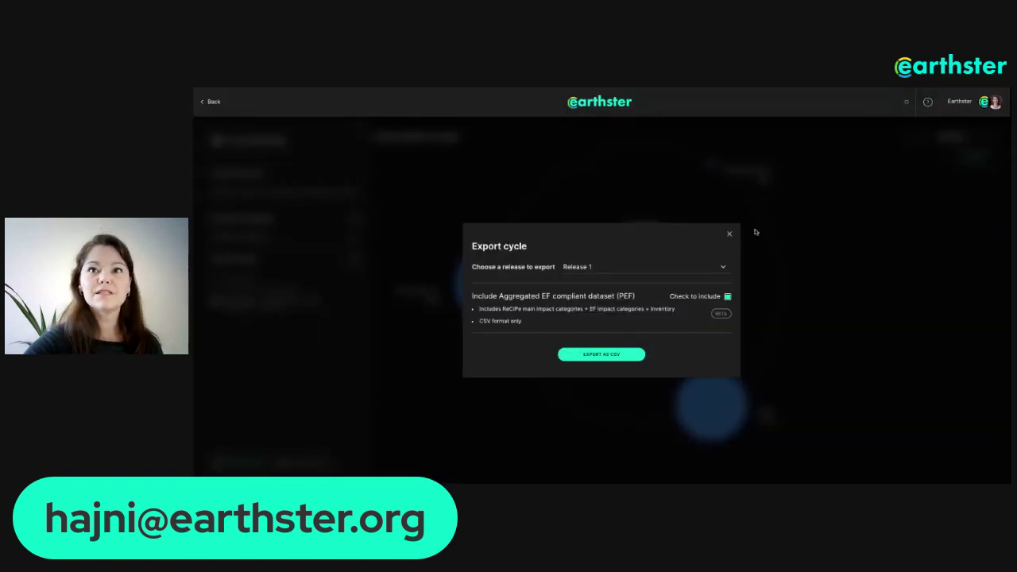
{"action": "left_click", "coordinate": [728, 235]}
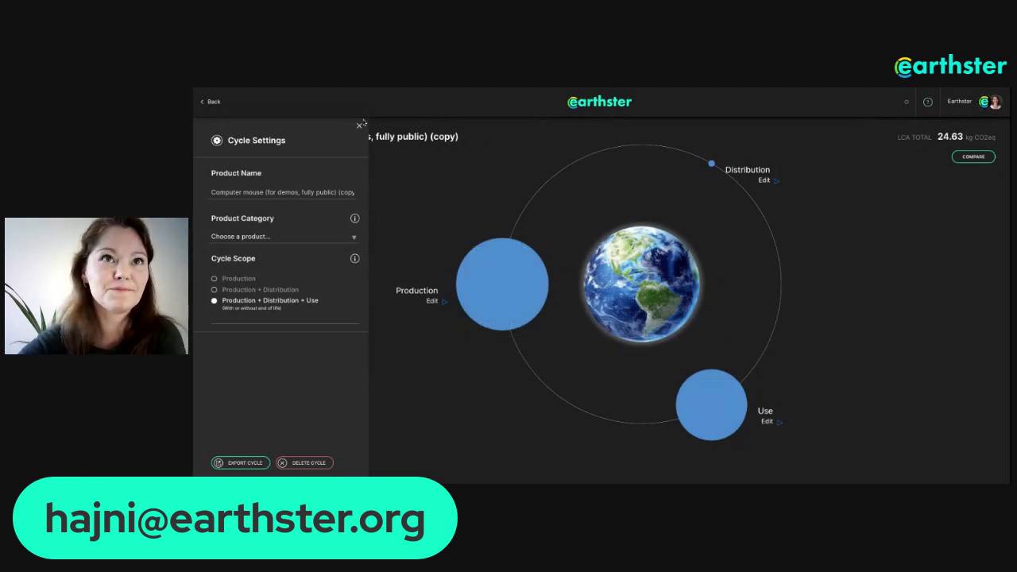
{"action": "left_click", "coordinate": [358, 125]}
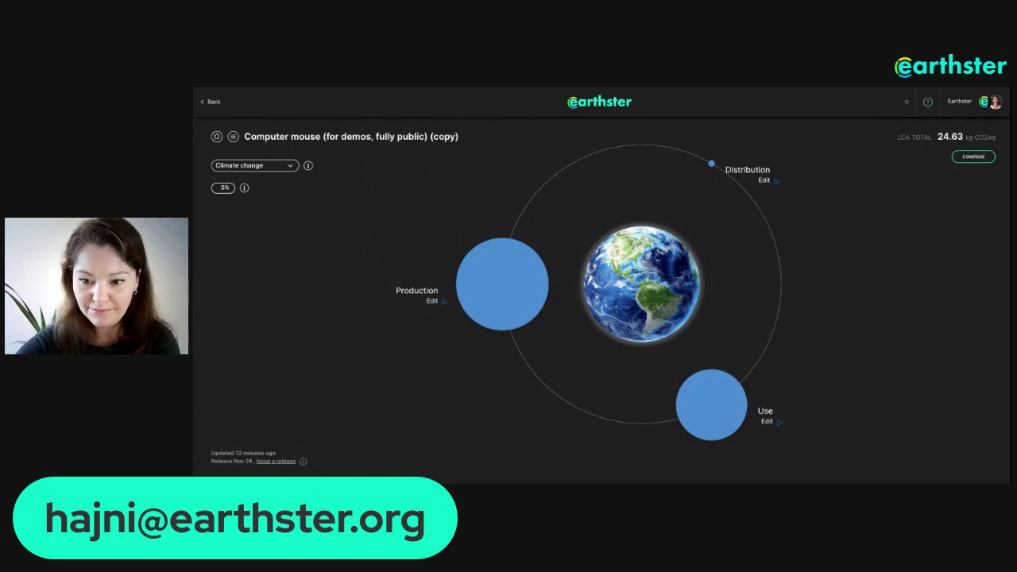